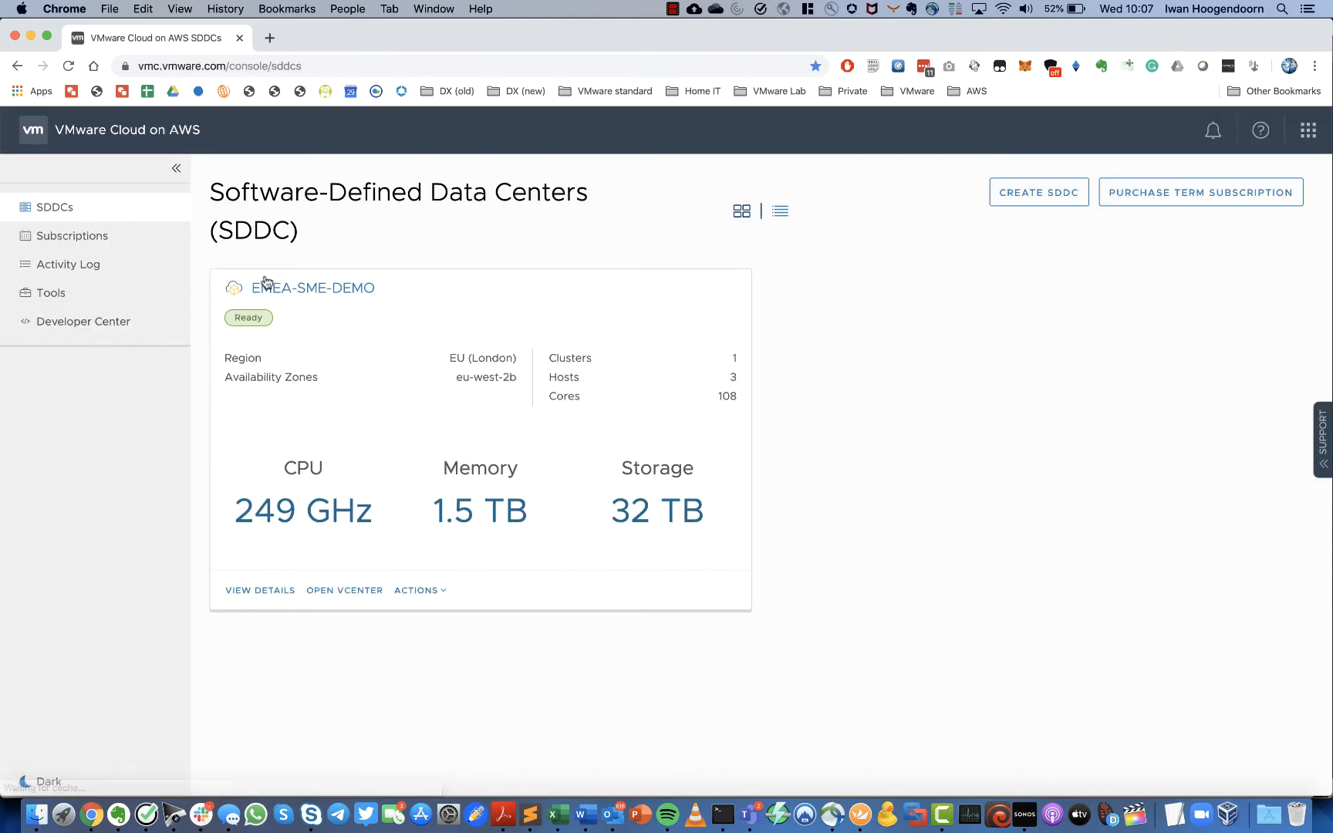
# Open vCenter for the EMEA-SME-DEMO SDDC, log in with the copied default account password, and decline the password manager's update
pyautogui.click(350, 591)
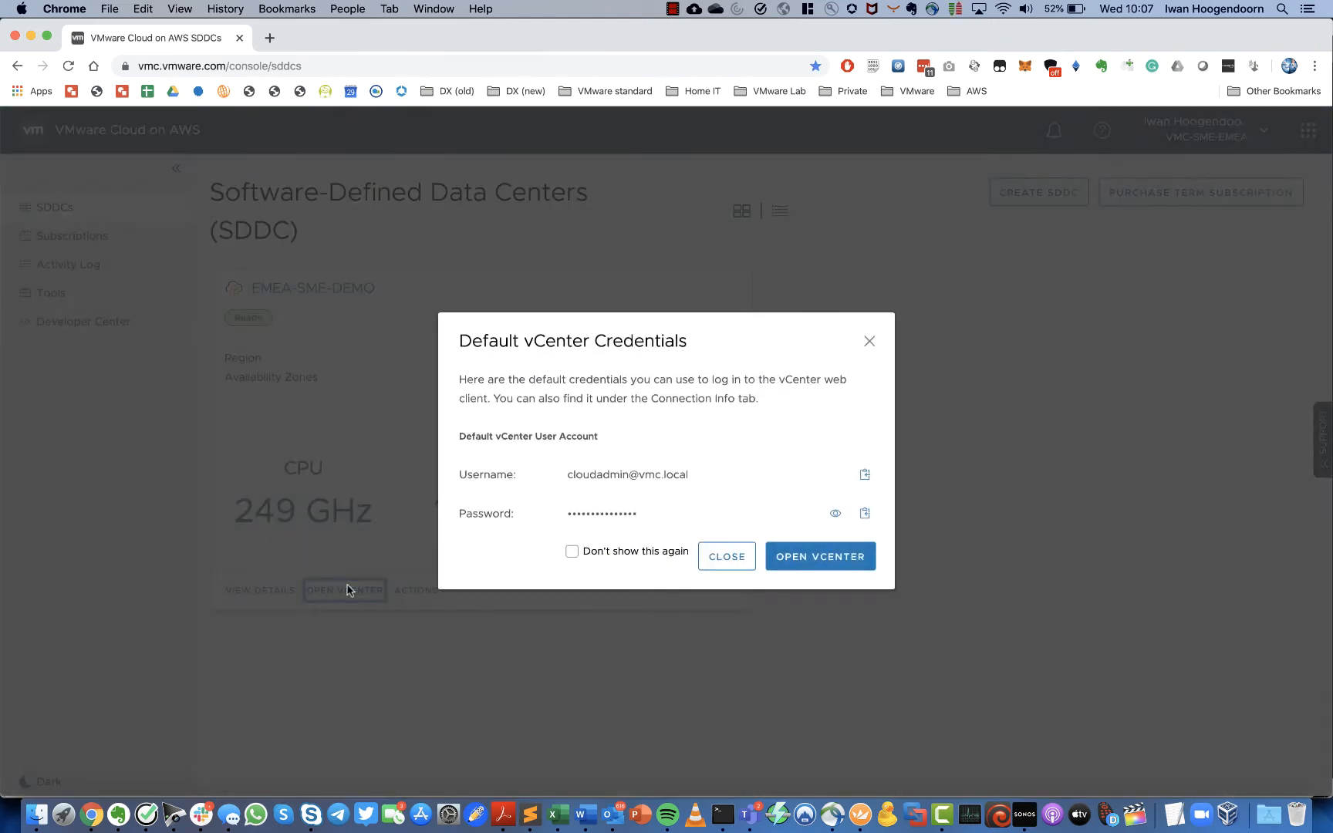
pyautogui.click(865, 513)
pyautogui.click(816, 556)
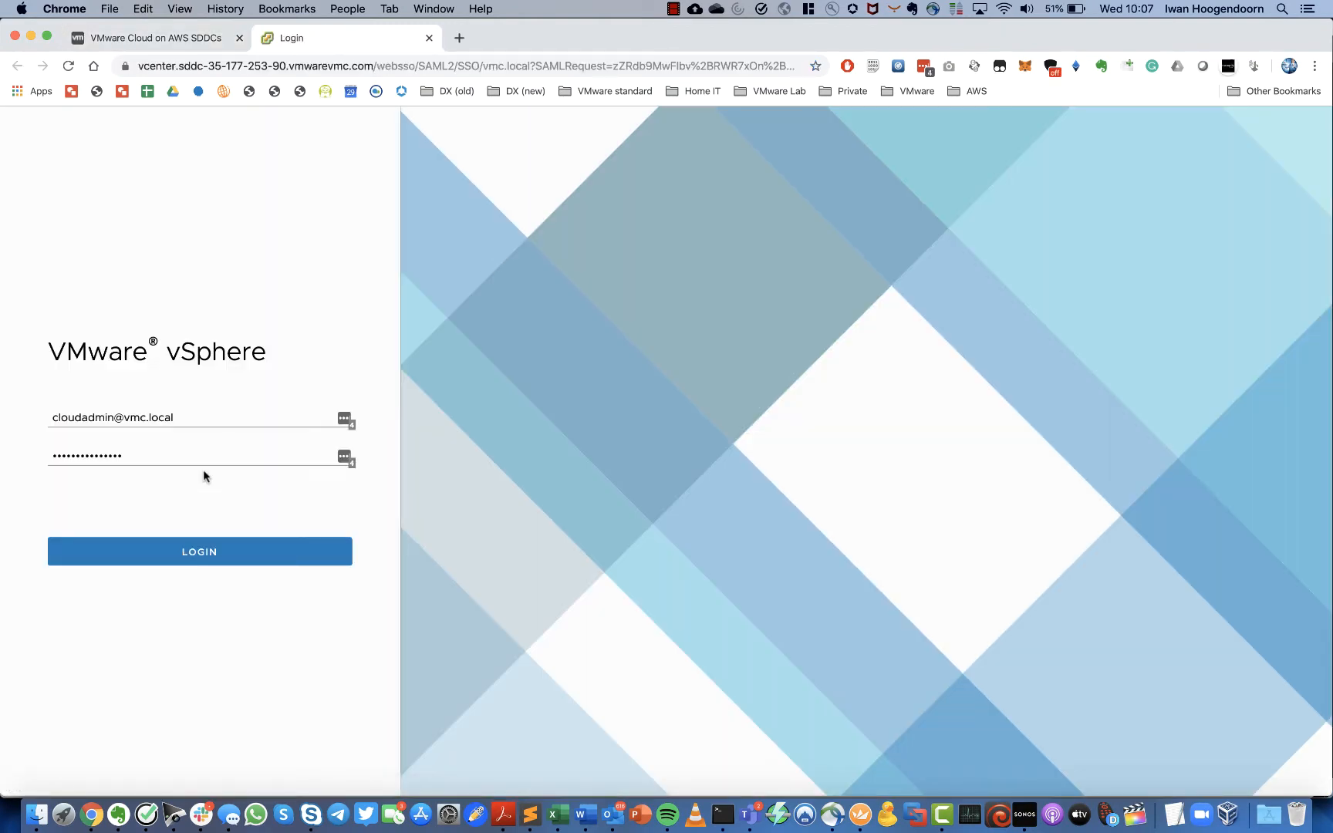
pyautogui.click(162, 455)
pyautogui.press('super+a')
pyautogui.press('super+v')
pyautogui.click(197, 539)
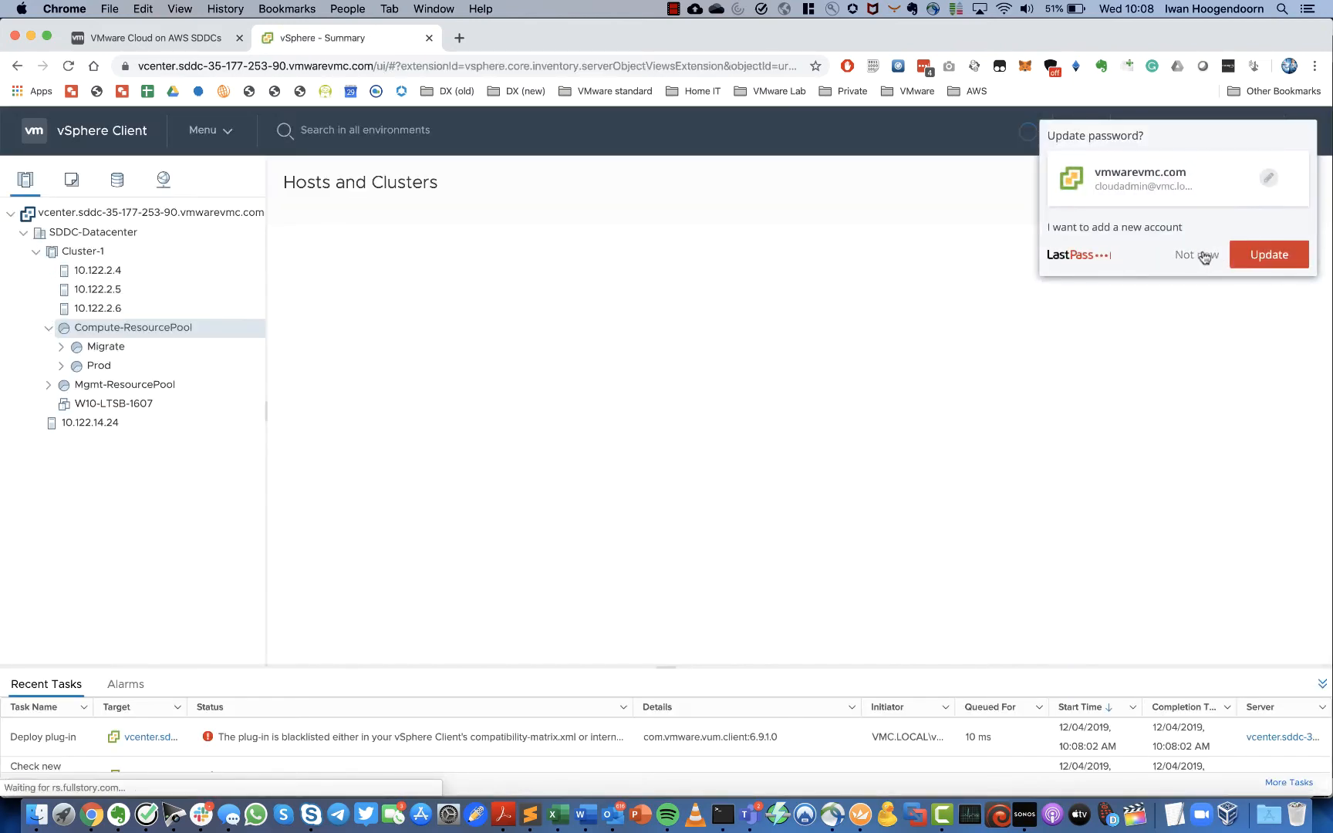
pyautogui.click(1202, 255)
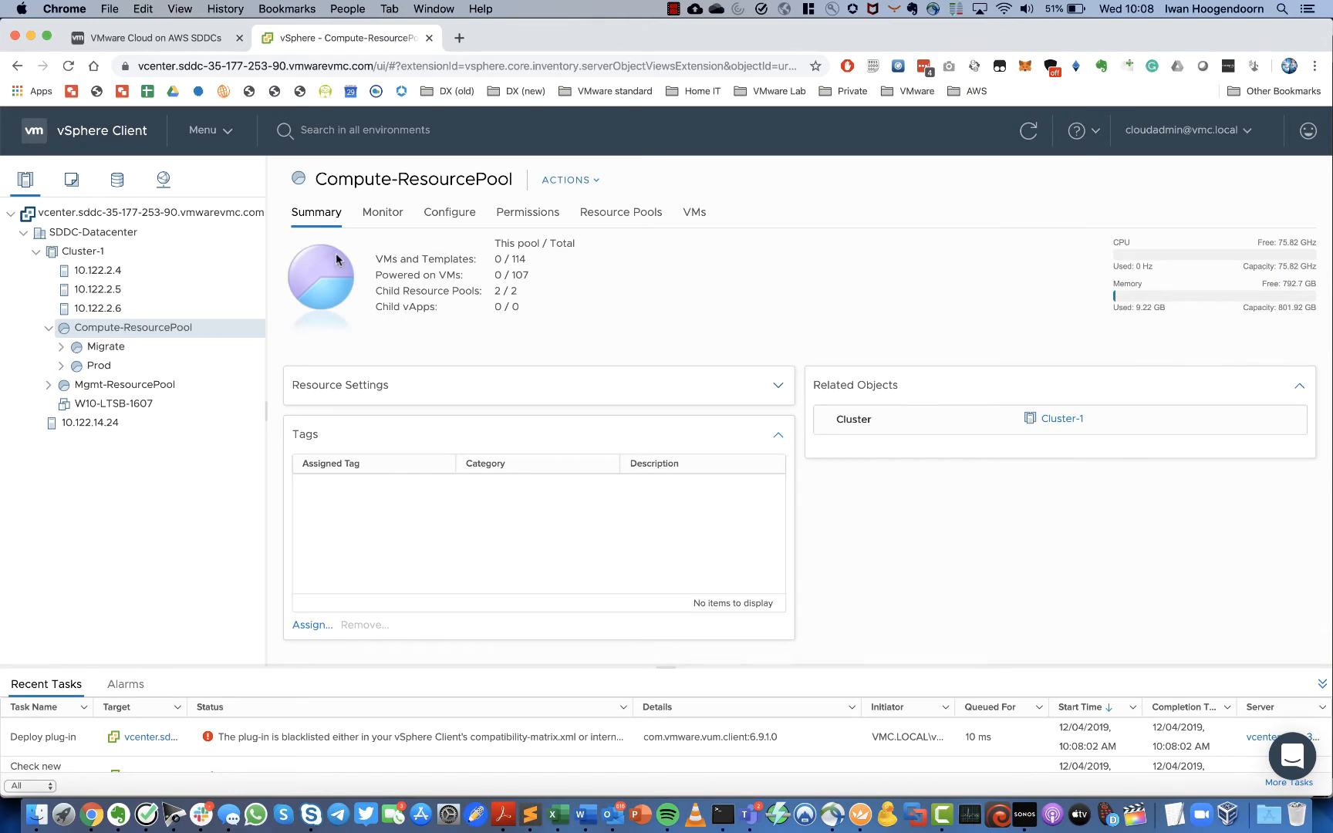
# Return to the VMware Cloud console, dismiss the credentials, and show the network segments of the EMEA-SME-DEMO SDDC
pyautogui.click(176, 42)
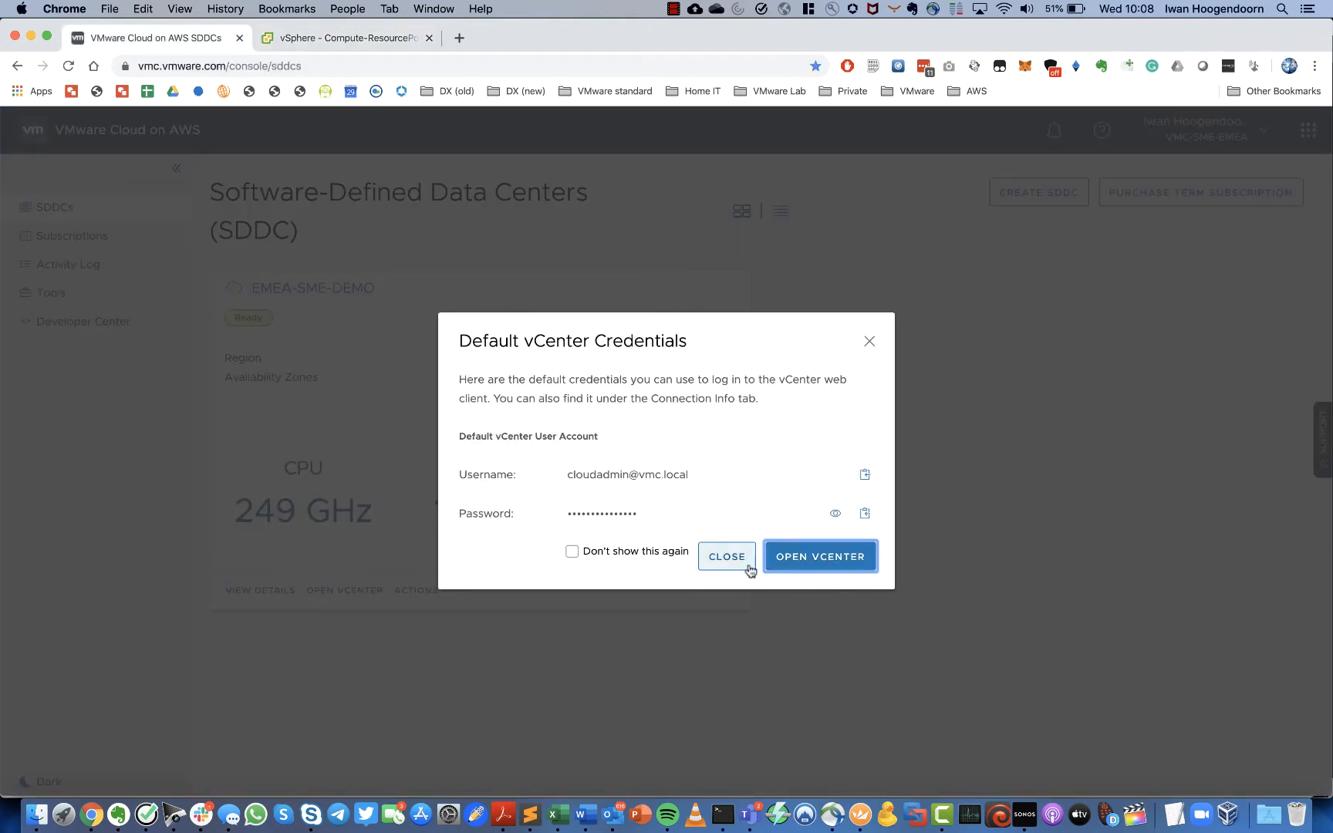
pyautogui.click(730, 558)
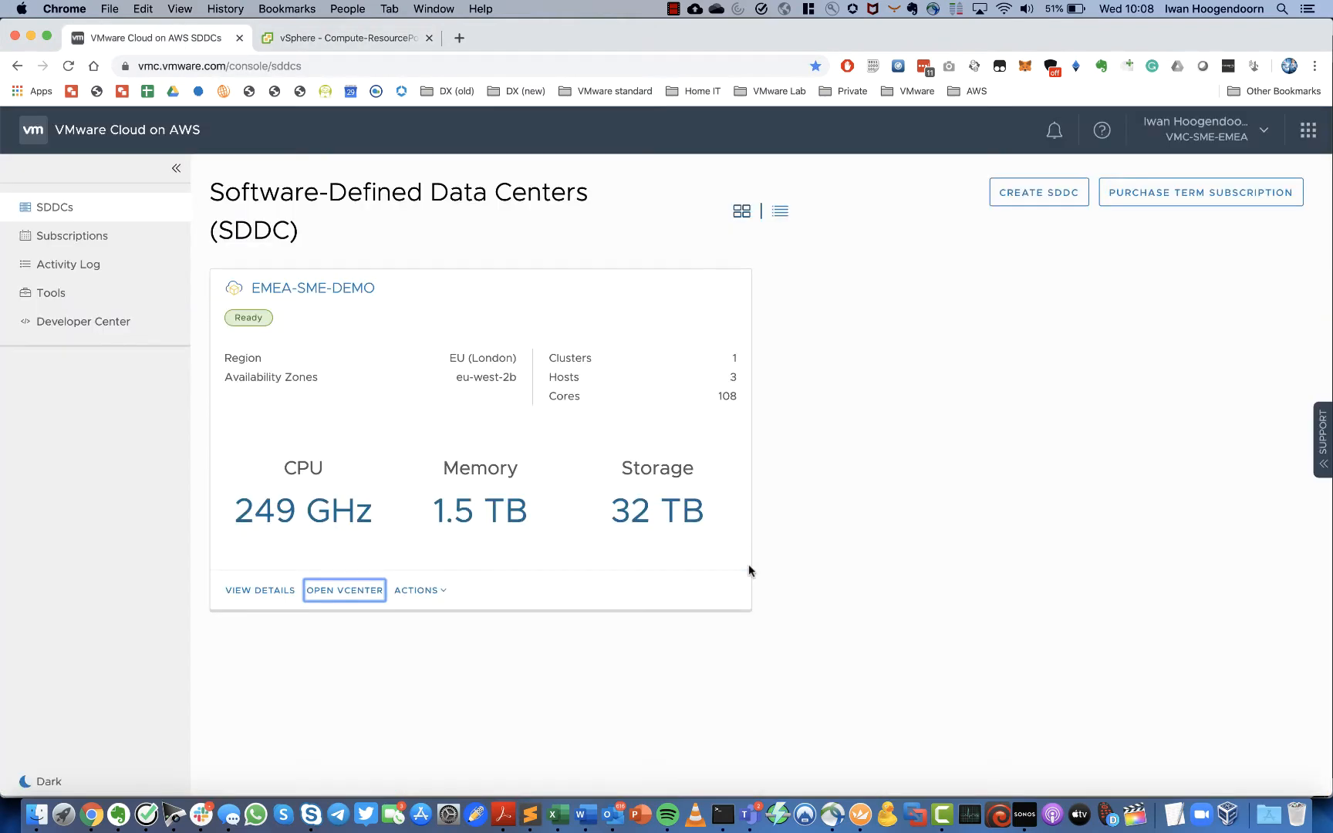
pyautogui.click(312, 288)
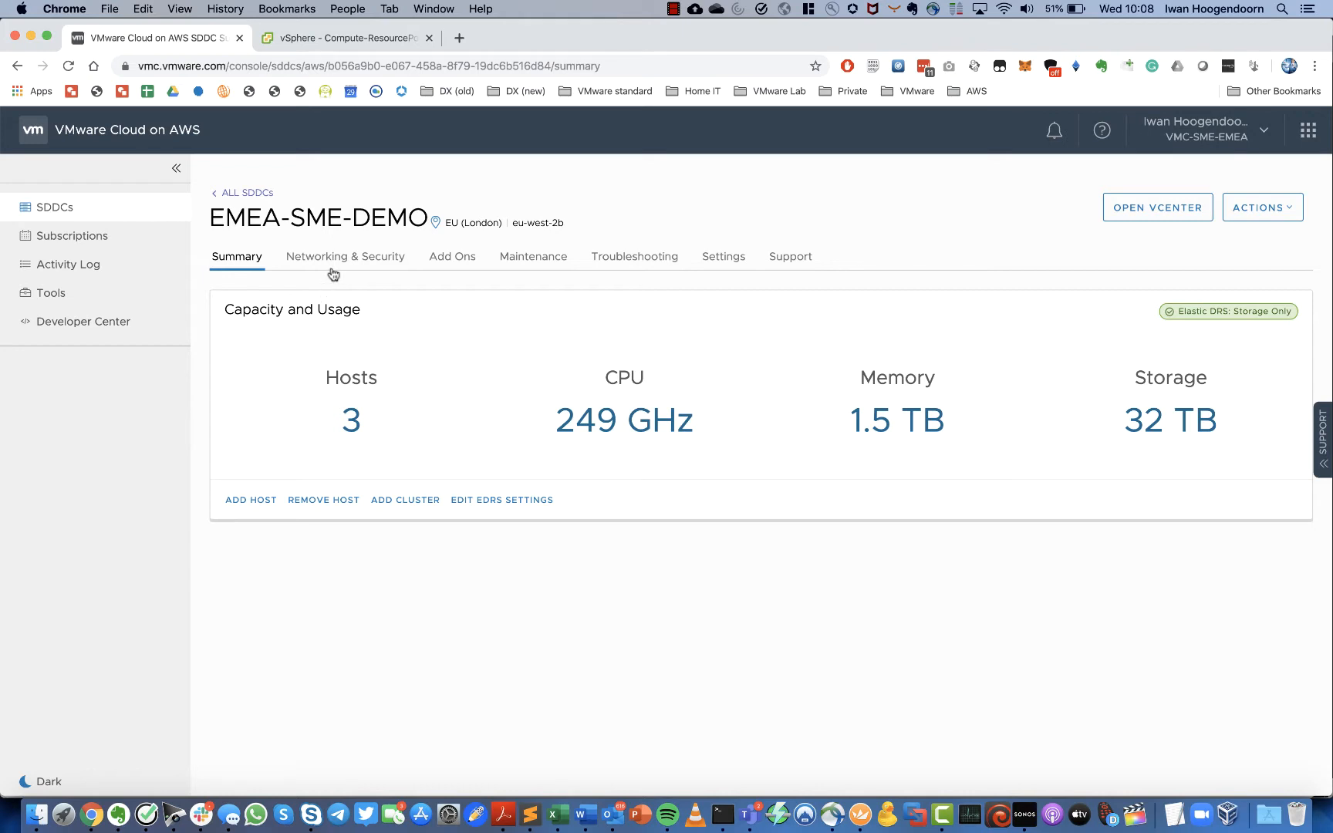
pyautogui.click(335, 260)
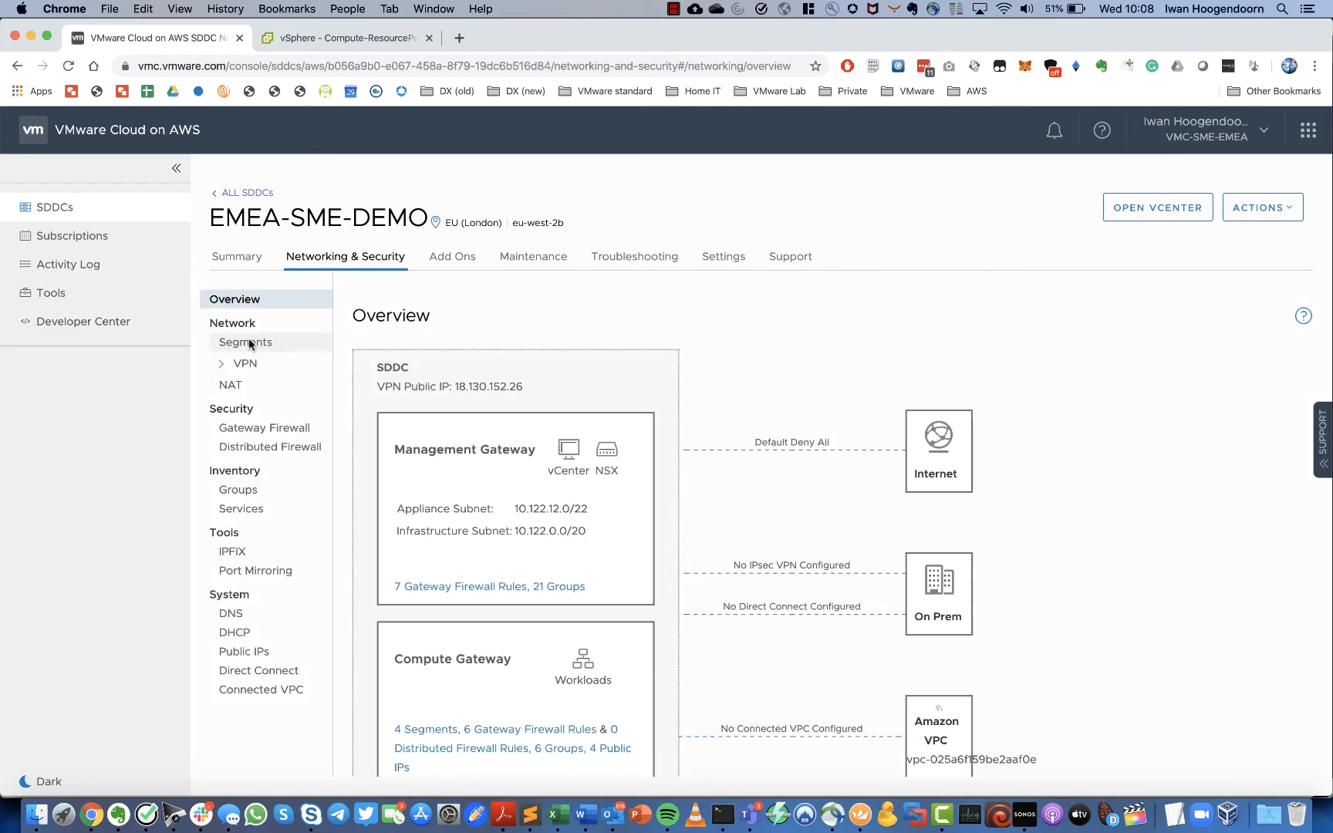
pyautogui.click(249, 344)
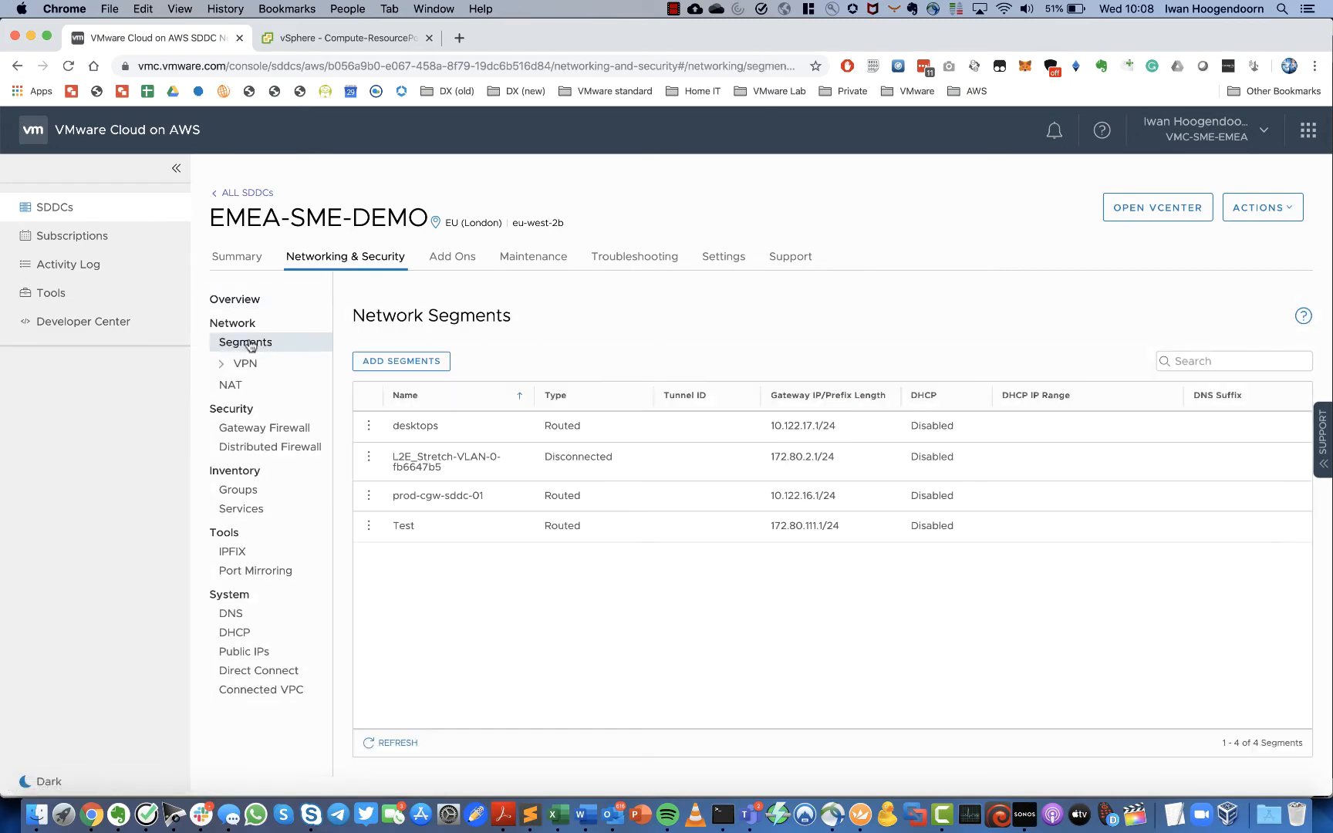
# Add a routed network segment named IWAN-WEB with gateway 172.16.10.1/24 and save it
pyautogui.click(402, 361)
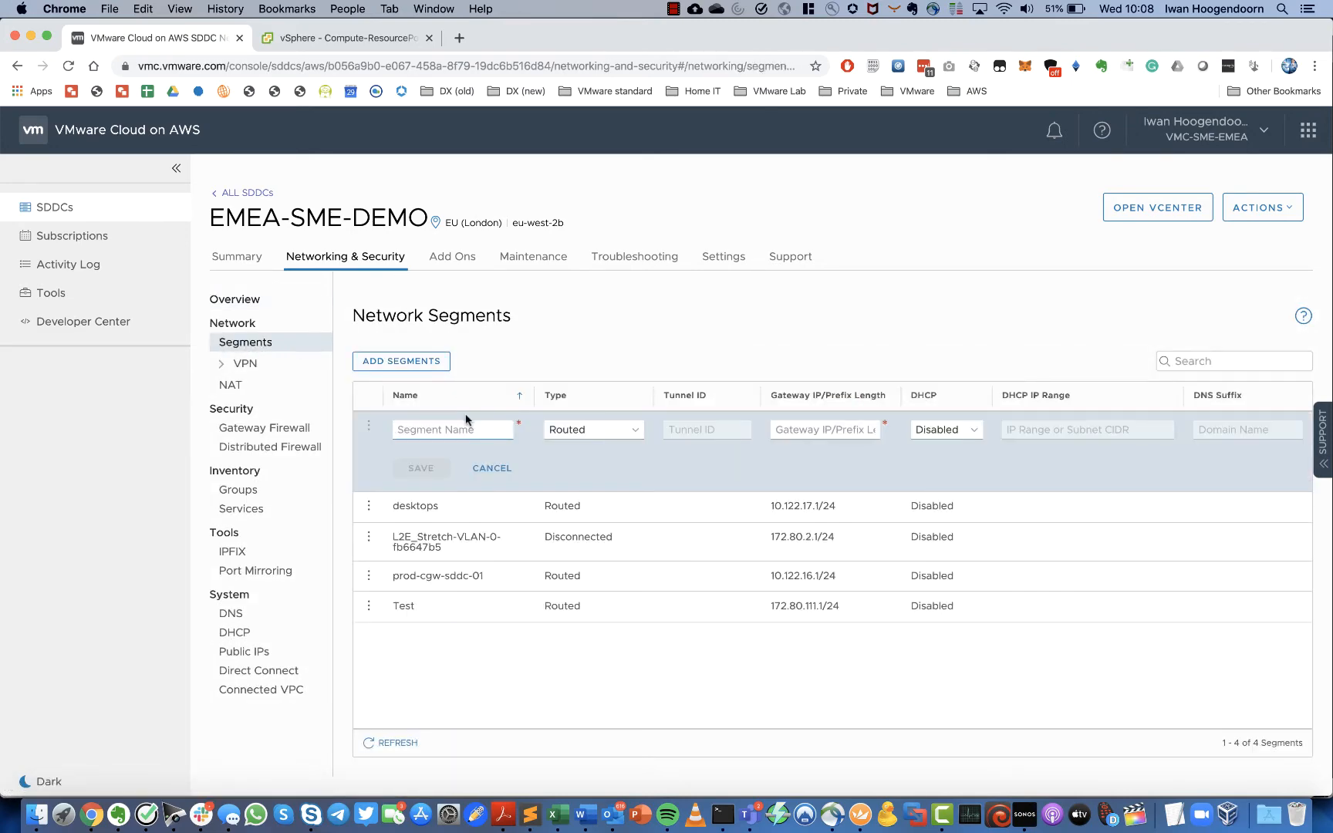
pyautogui.write('l')
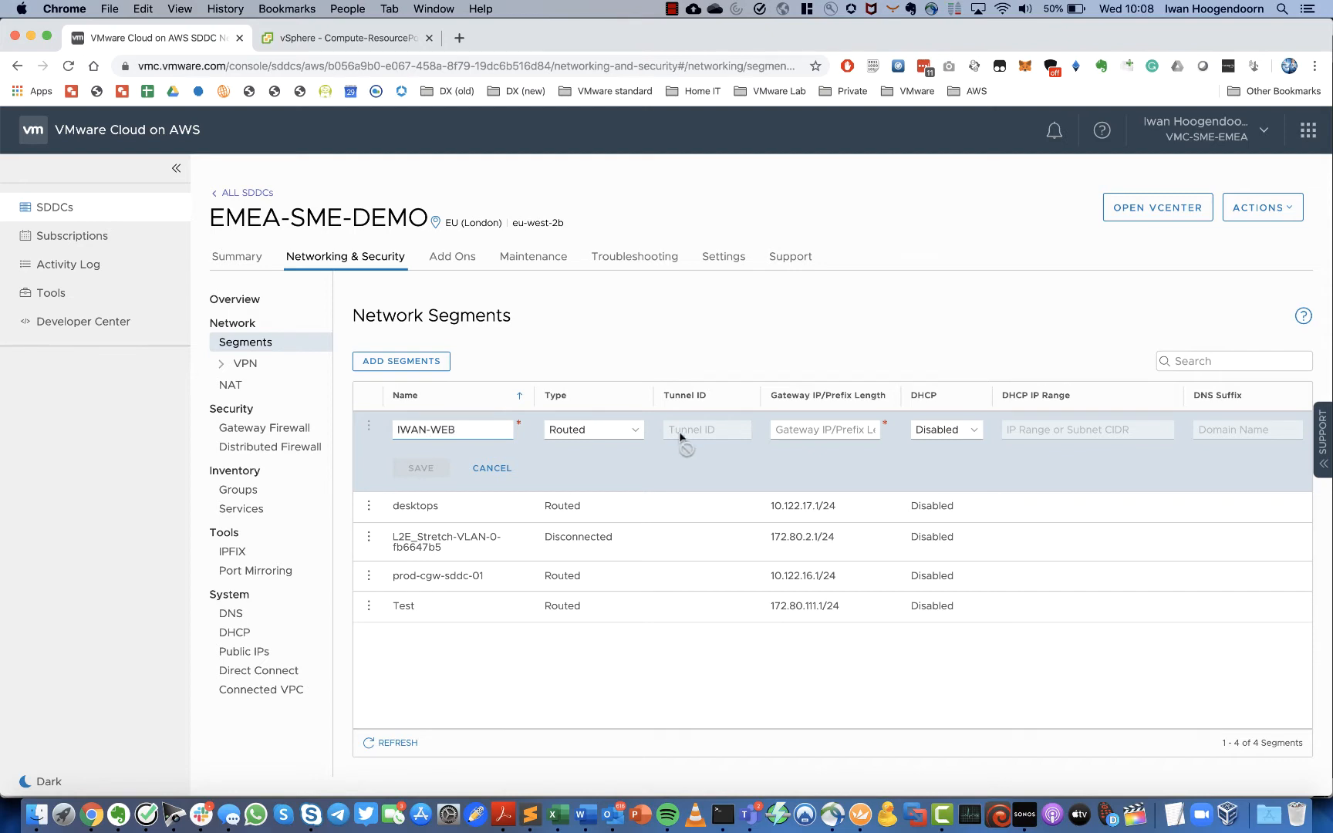
pyautogui.click(818, 429)
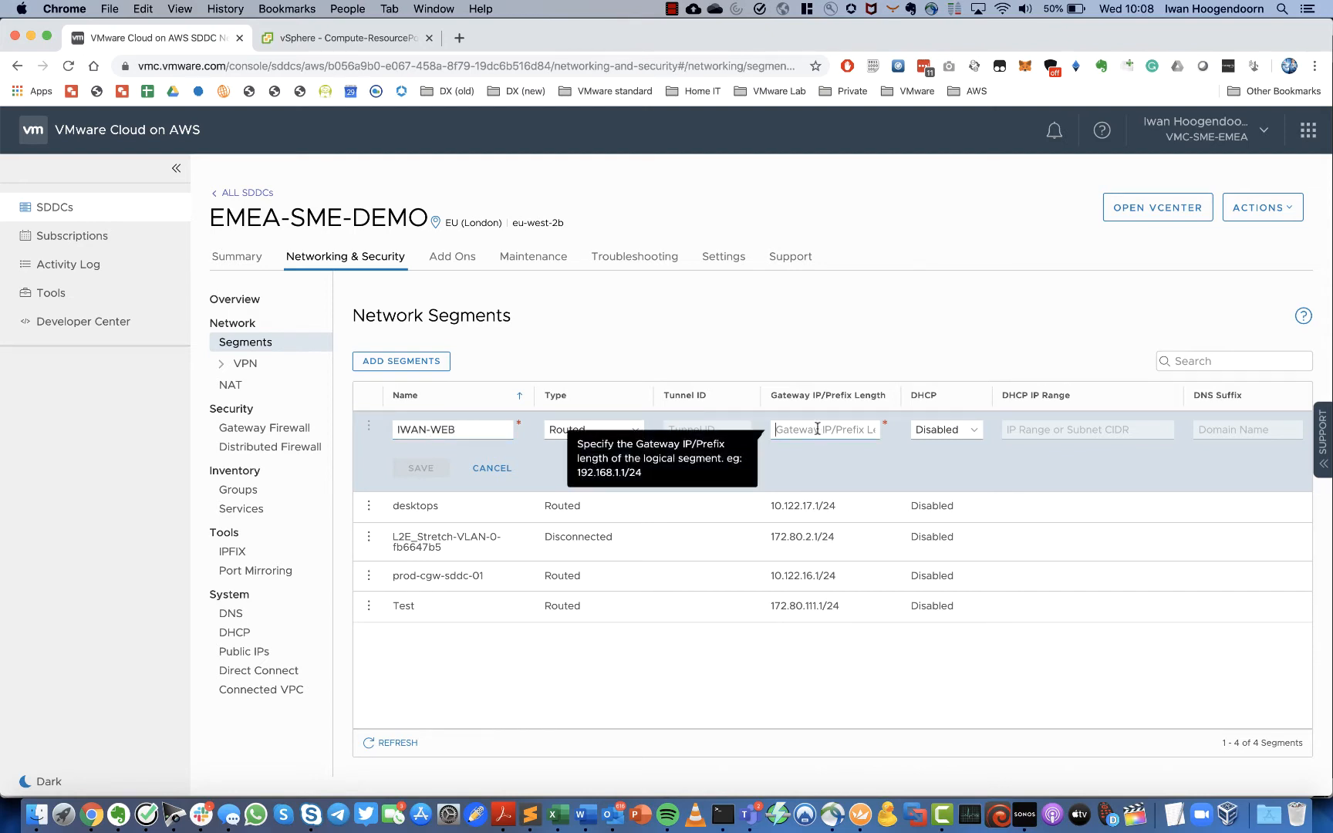
pyautogui.write('17')
pyautogui.write('2.16.10.1/24')
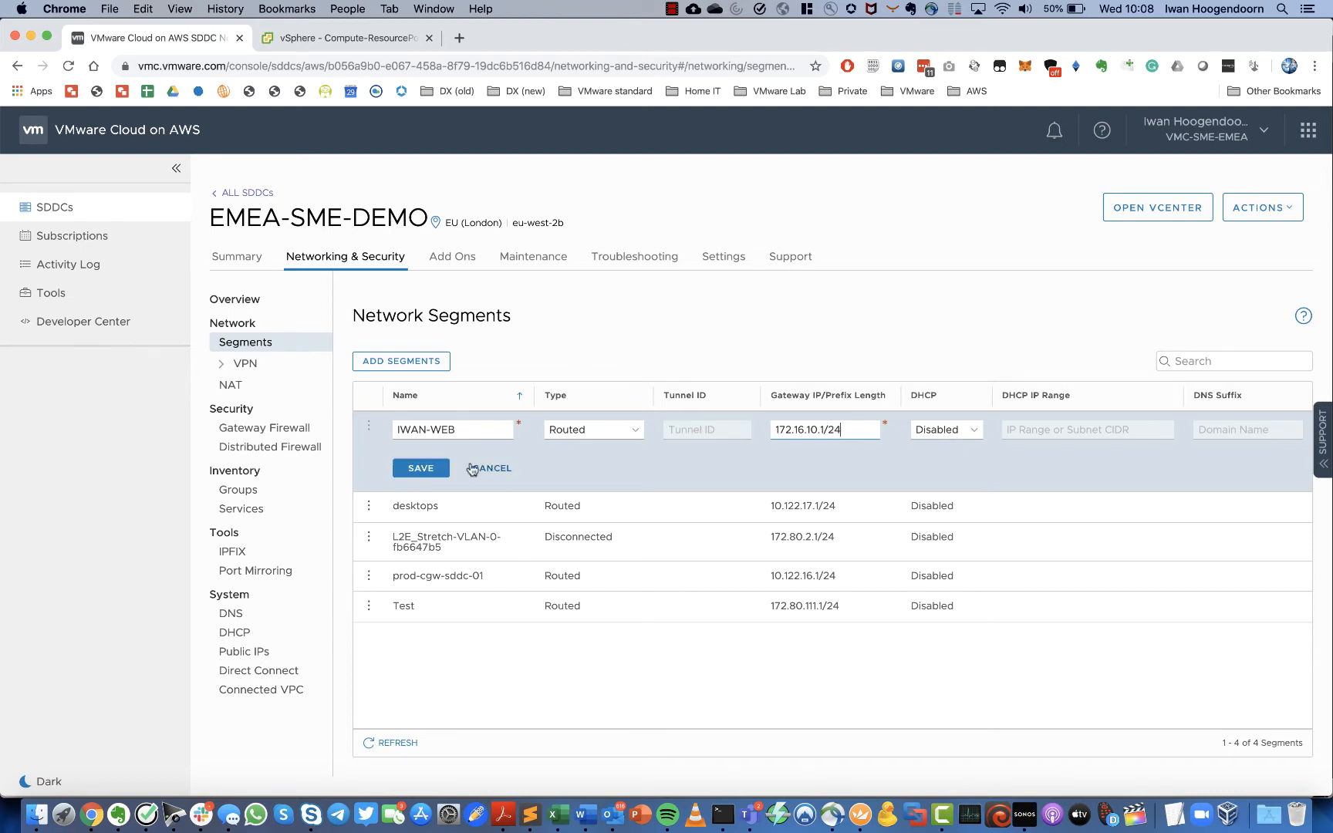
pyautogui.click(421, 470)
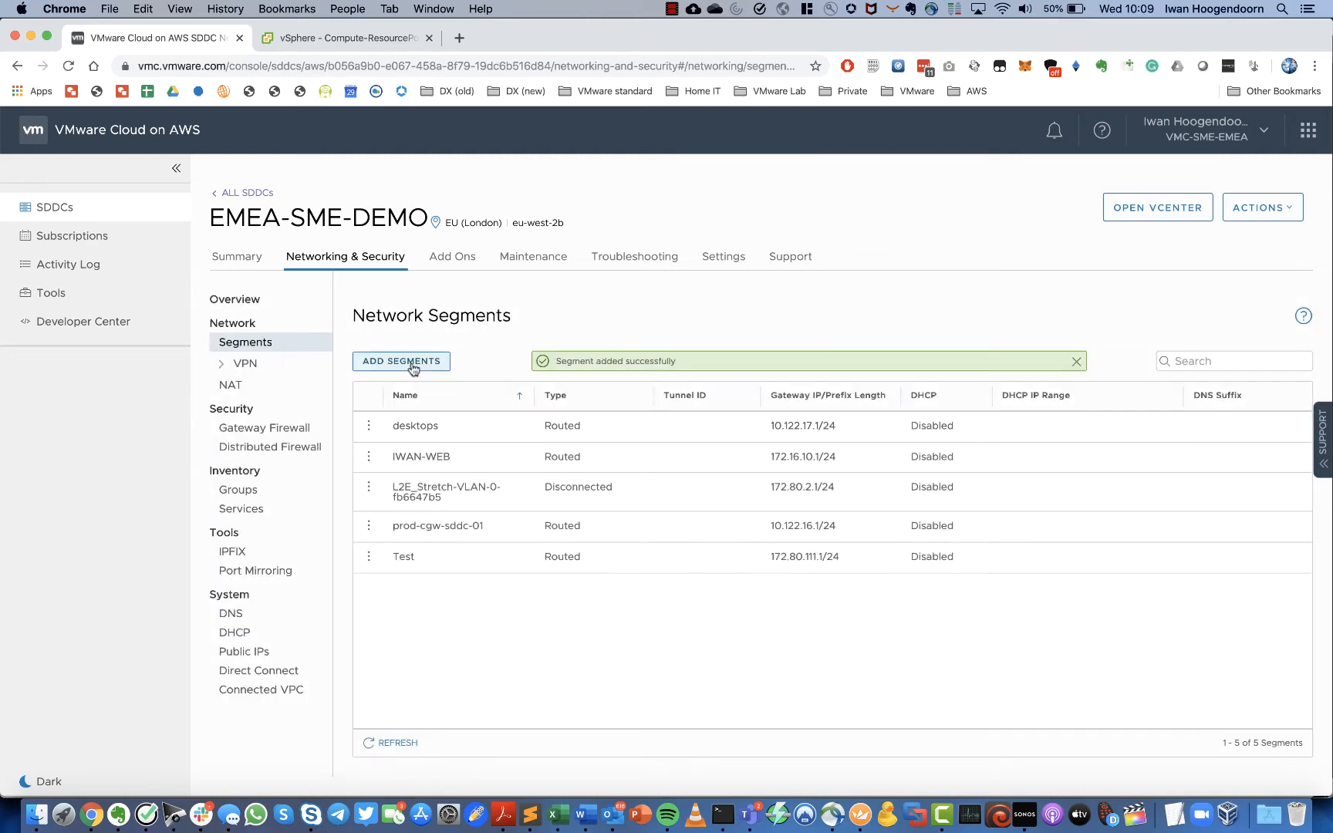
# Add a routed network segment named IWAN-APP with gateway 172.16.20.1/24 and save it
pyautogui.click(423, 362)
pyautogui.write('IWAN')
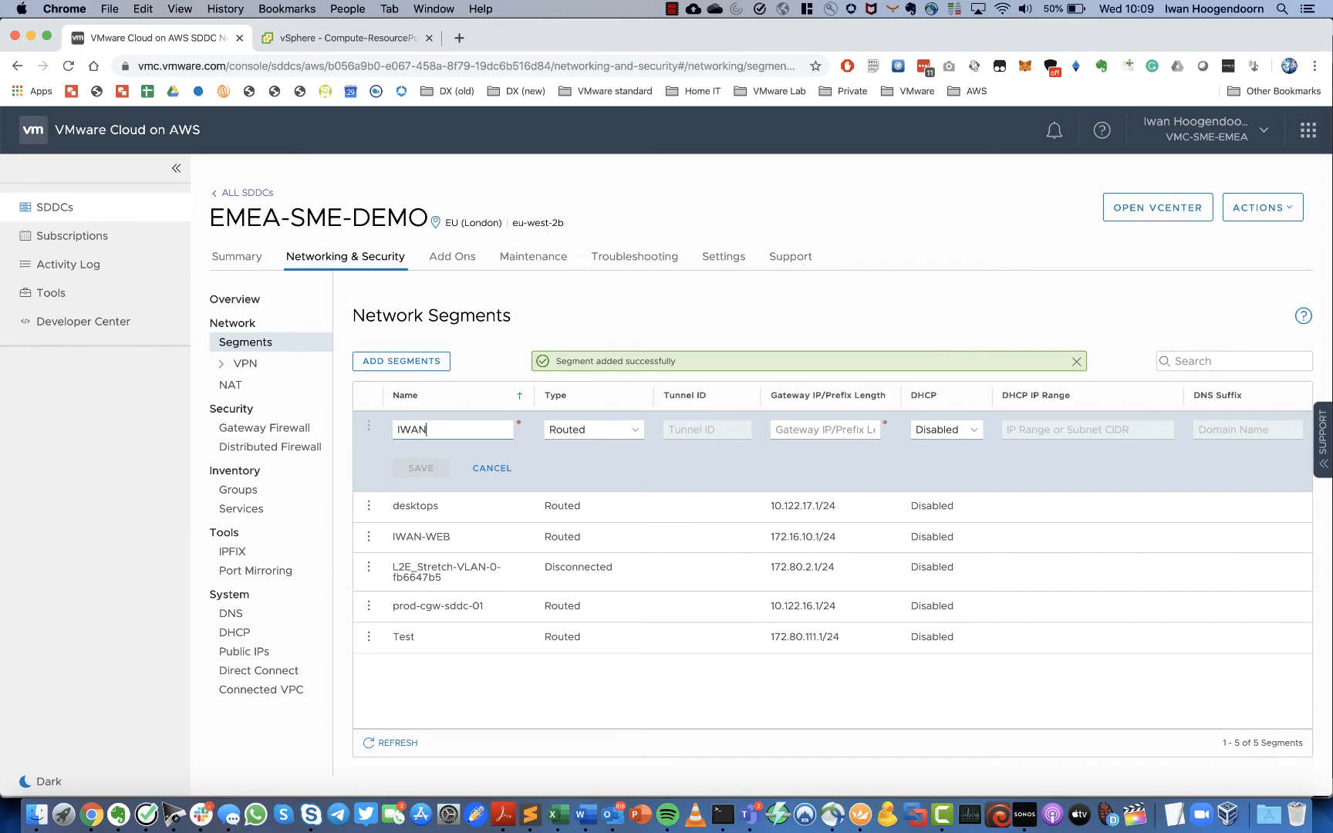
pyautogui.write('-APP')
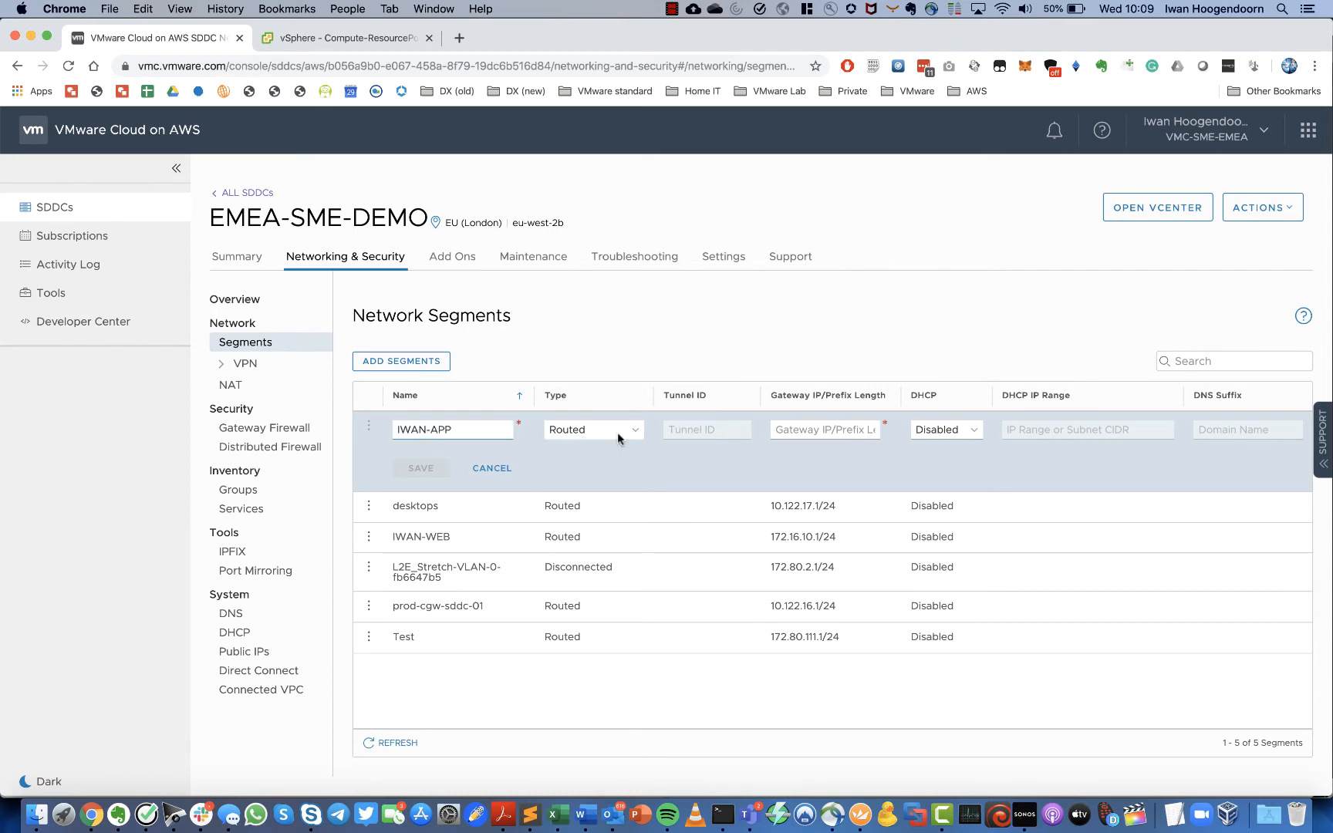
pyautogui.click(808, 429)
pyautogui.write('172.16.20')
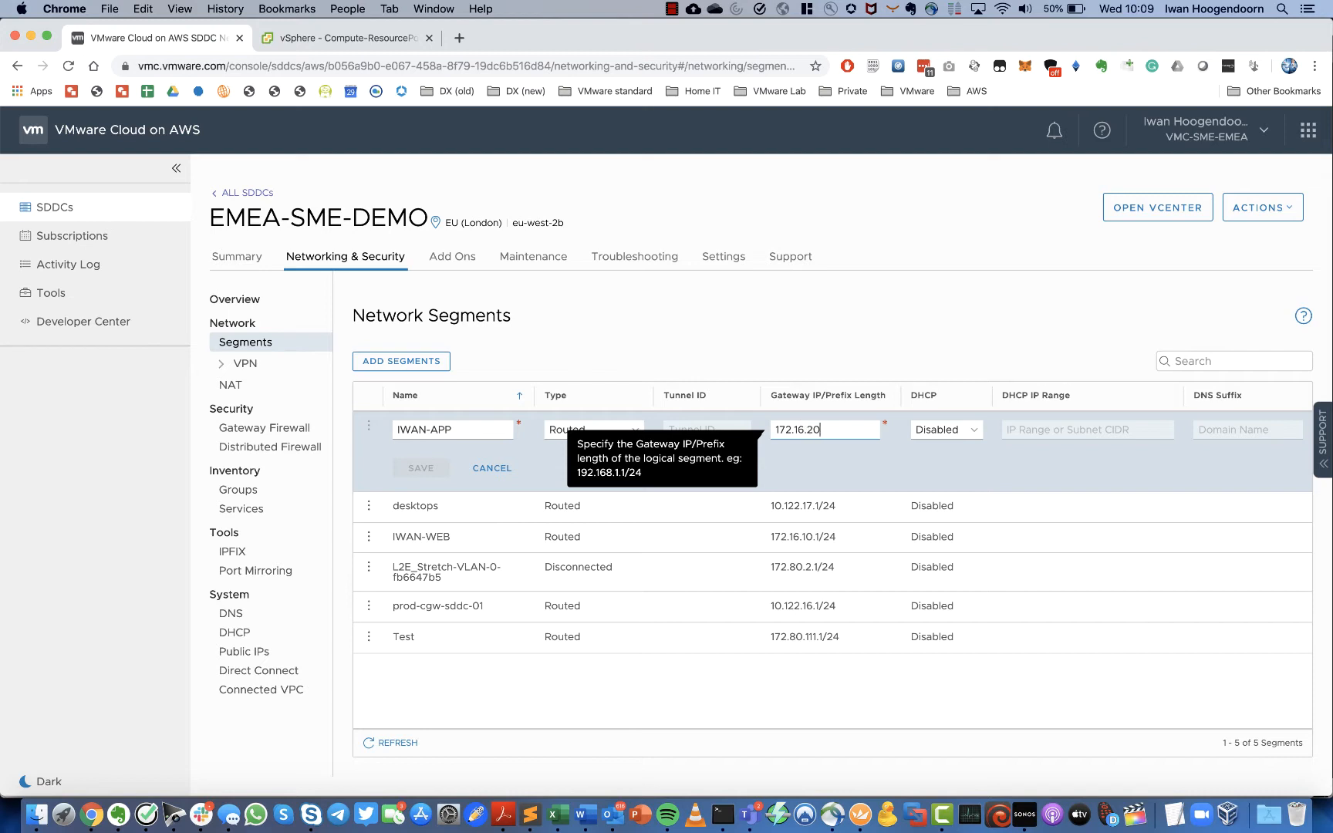
pyautogui.write('.1/2')
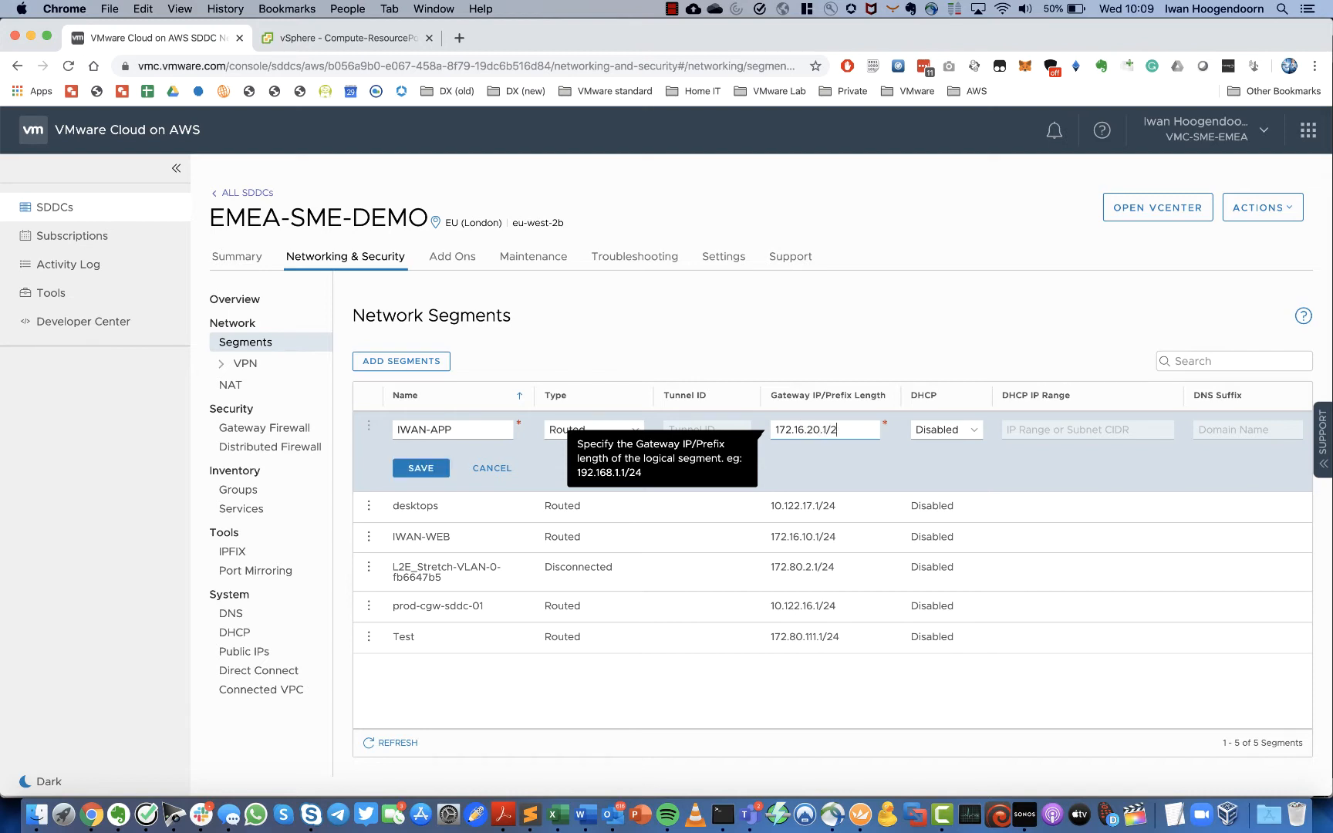
pyautogui.write('4')
pyautogui.click(417, 468)
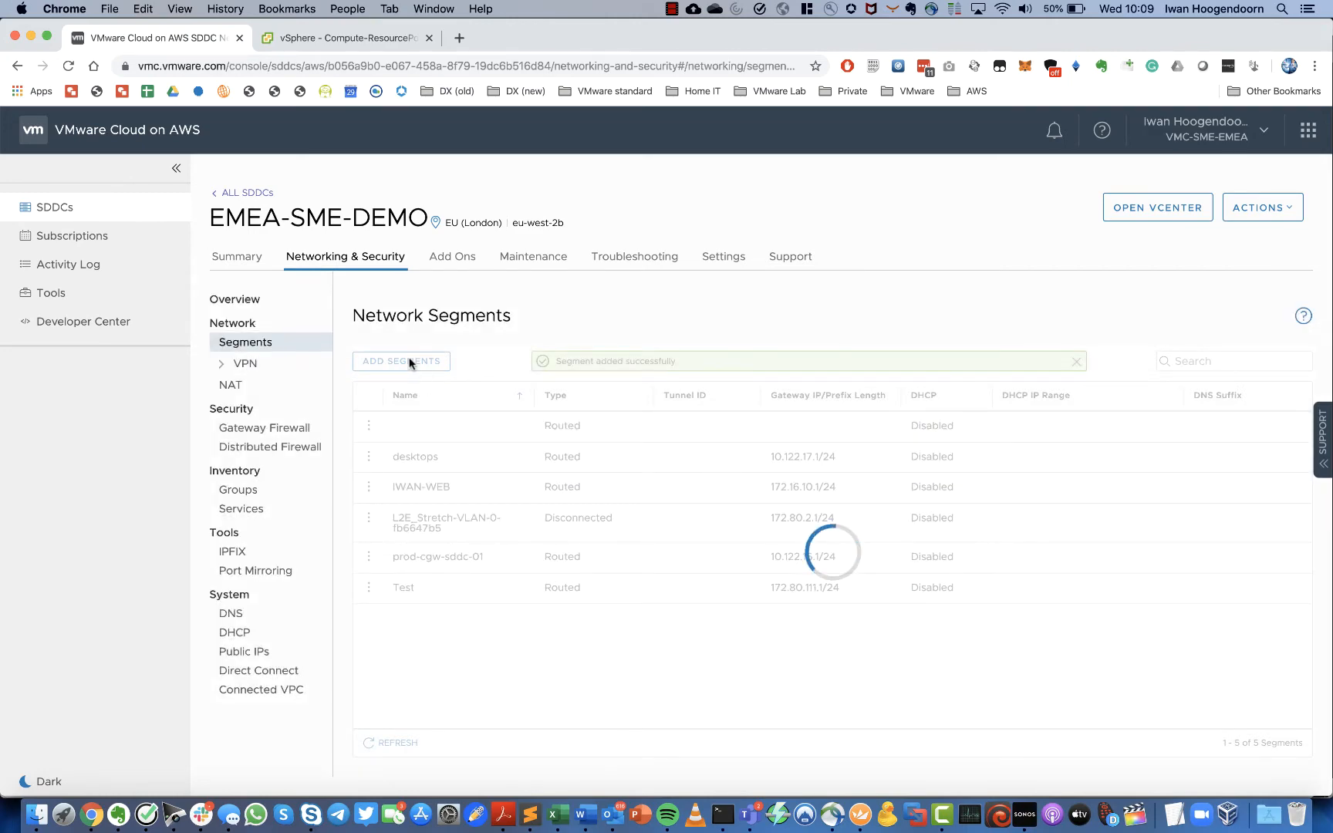
# Add a routed network segment named IWAN-DB with gateway 172.16.30.1/24 and save it
pyautogui.click(410, 362)
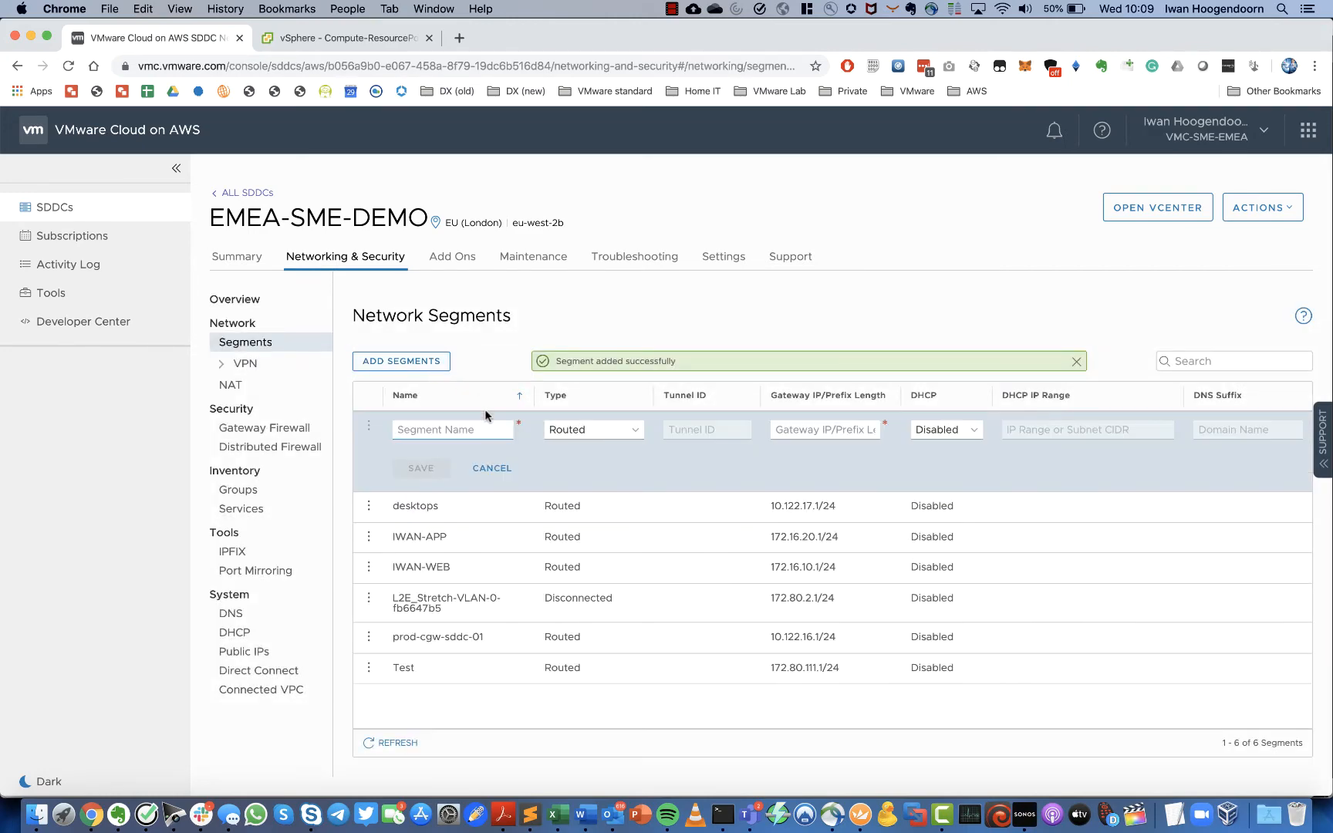
pyautogui.write('IWAN-DB')
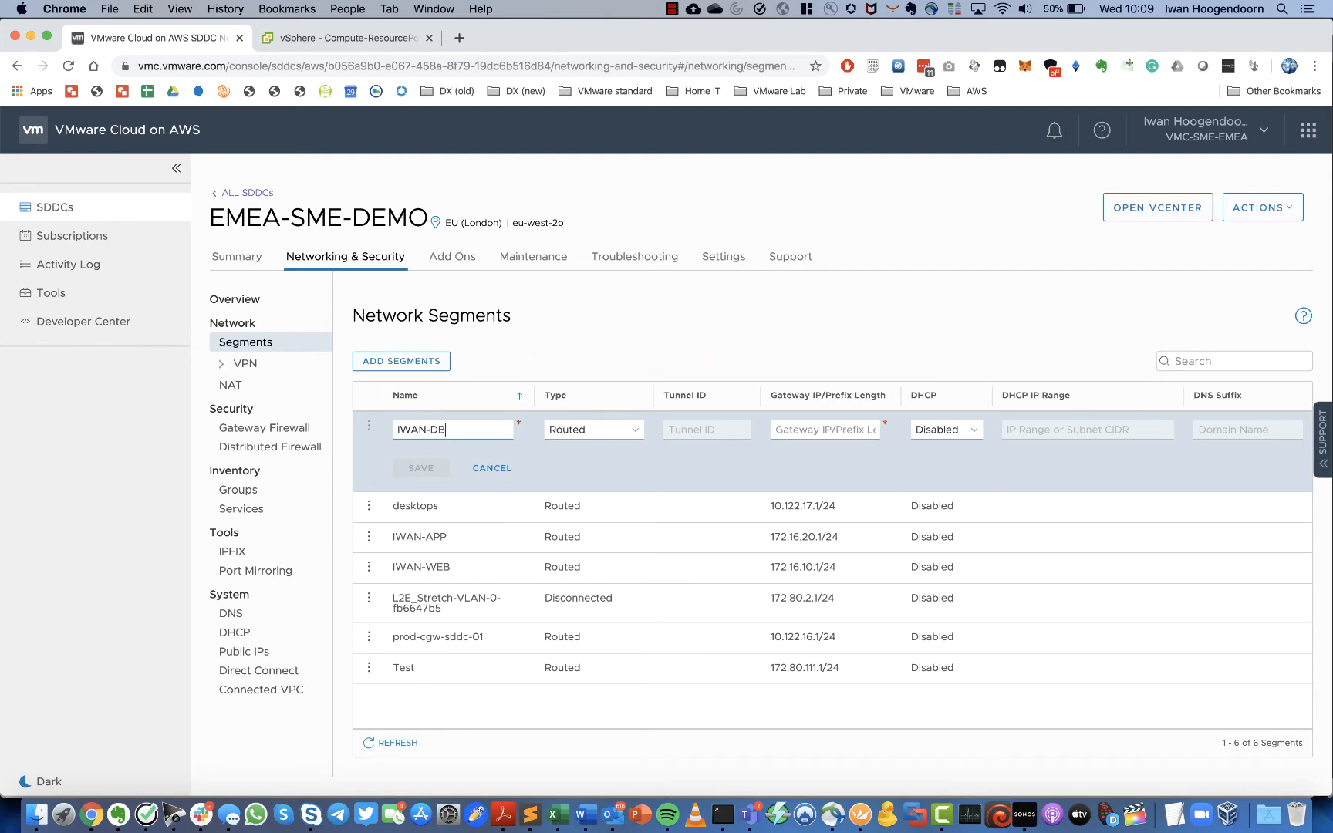
pyautogui.click(784, 428)
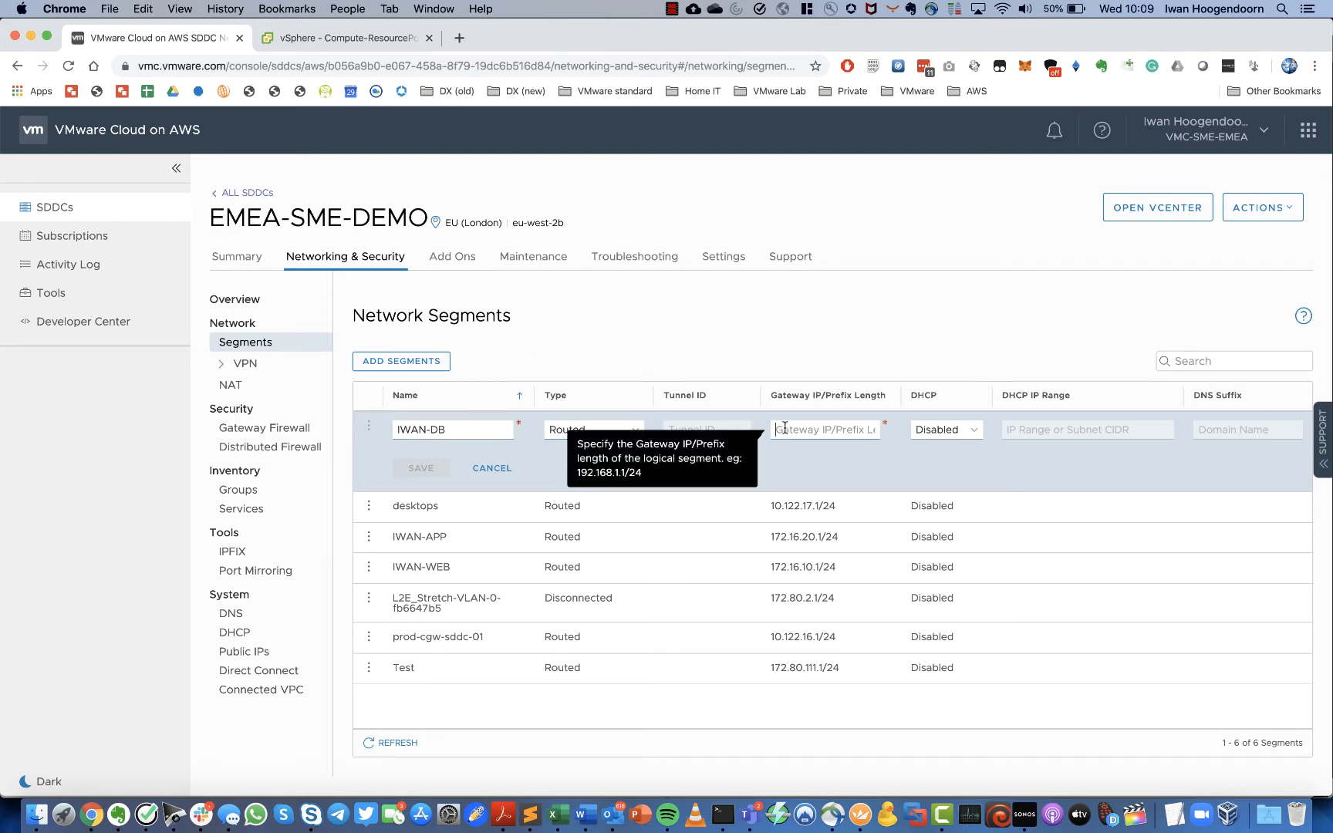
pyautogui.write('172.16.30.1/24')
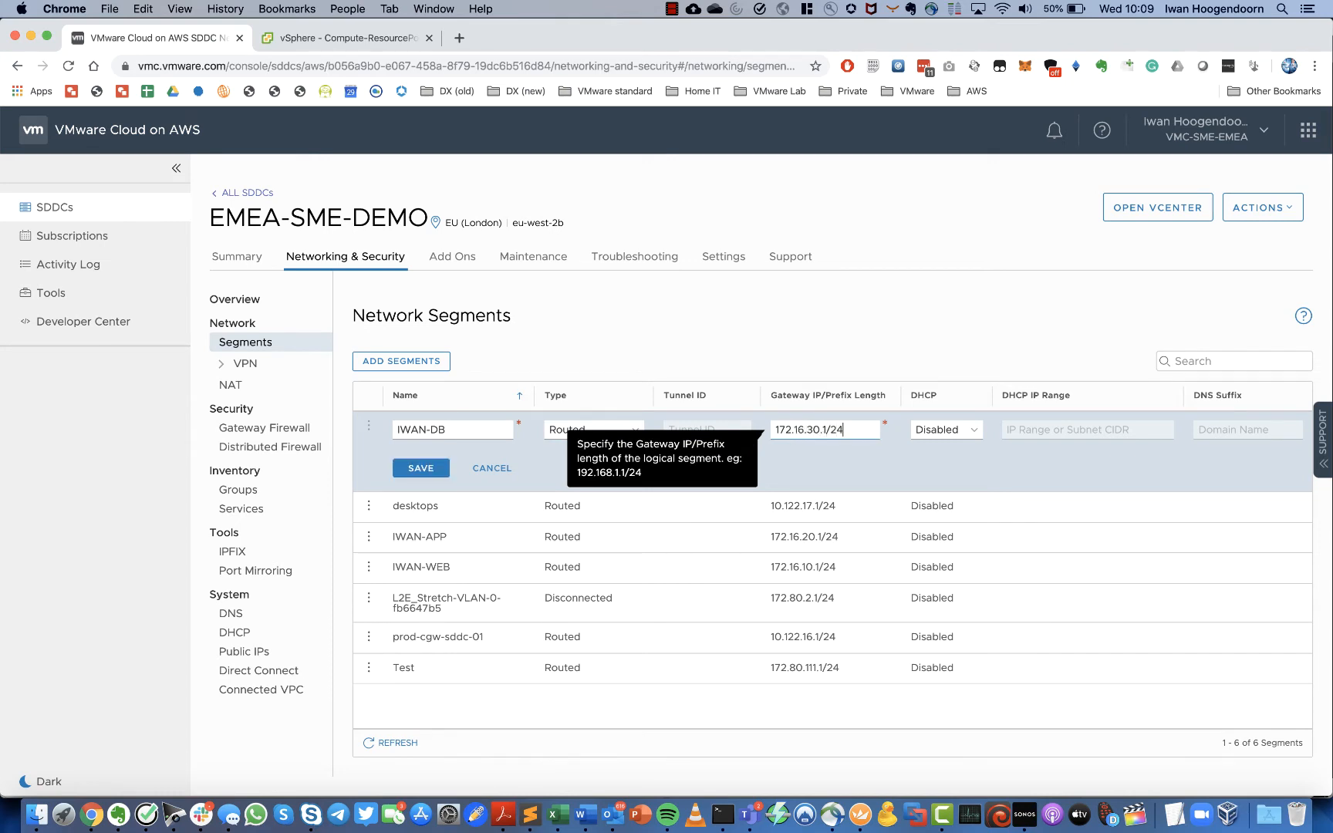
pyautogui.click(431, 470)
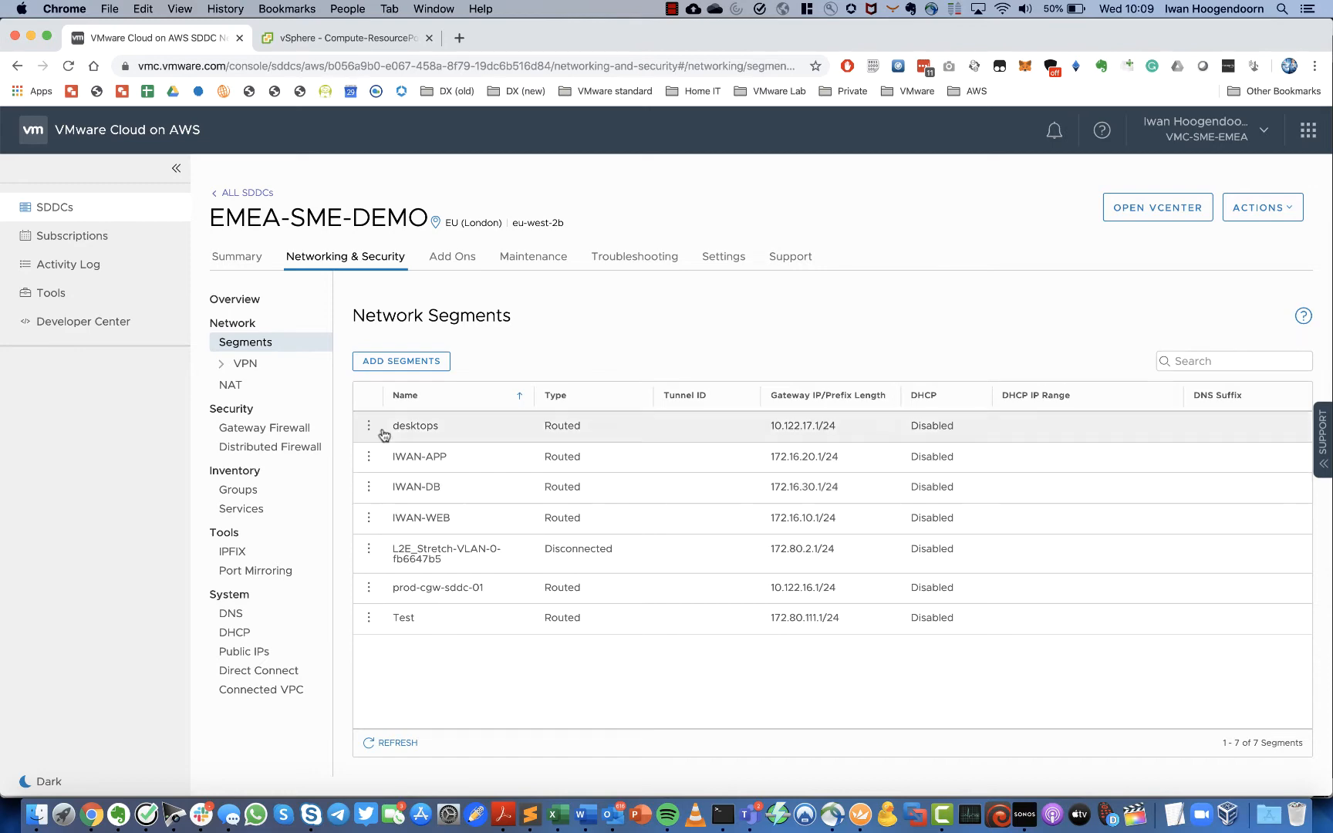
# In the vSphere Client, start deploying an OVF template to Compute-ResourcePool from the local file 3_Tier-App-v1.6.ova
pyautogui.click(342, 39)
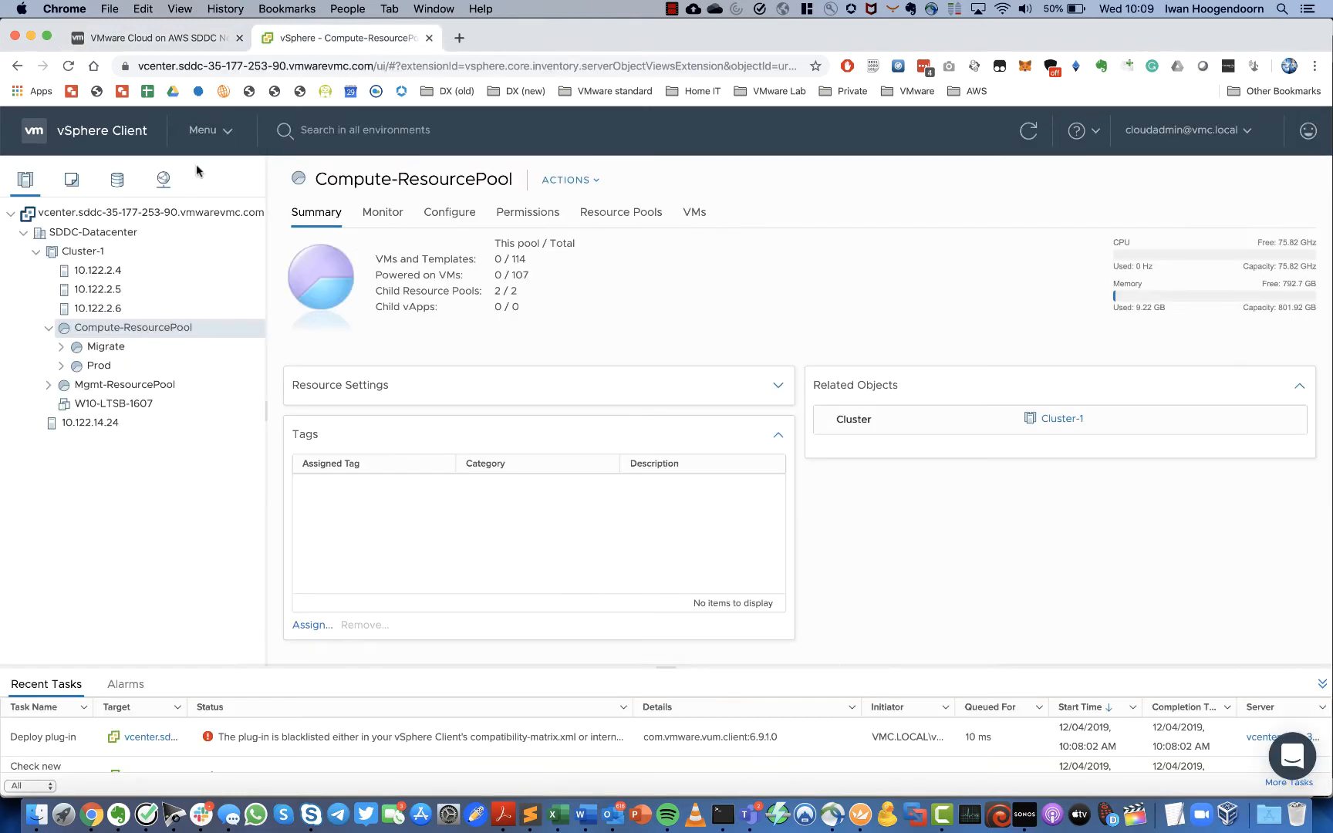
pyautogui.rightClick(109, 336)
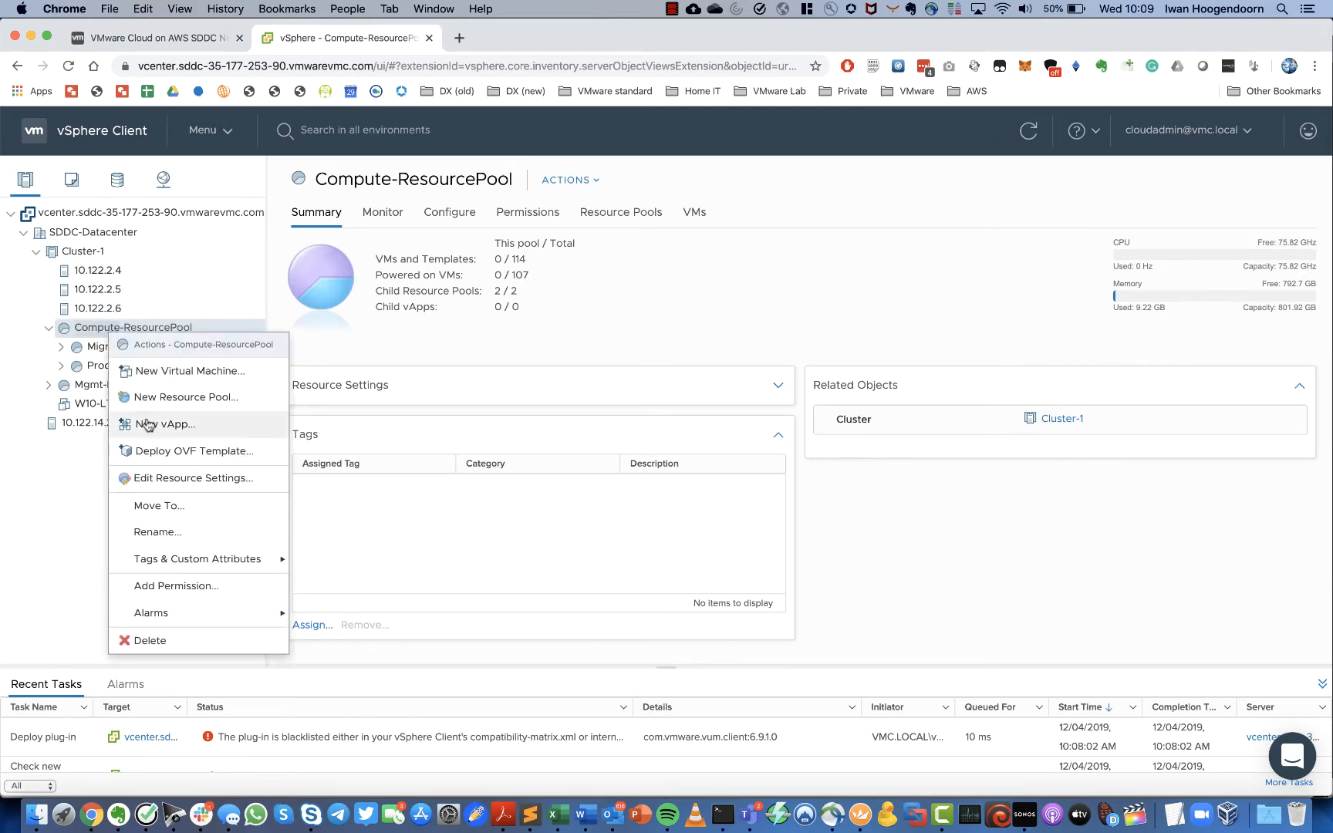
pyautogui.click(161, 455)
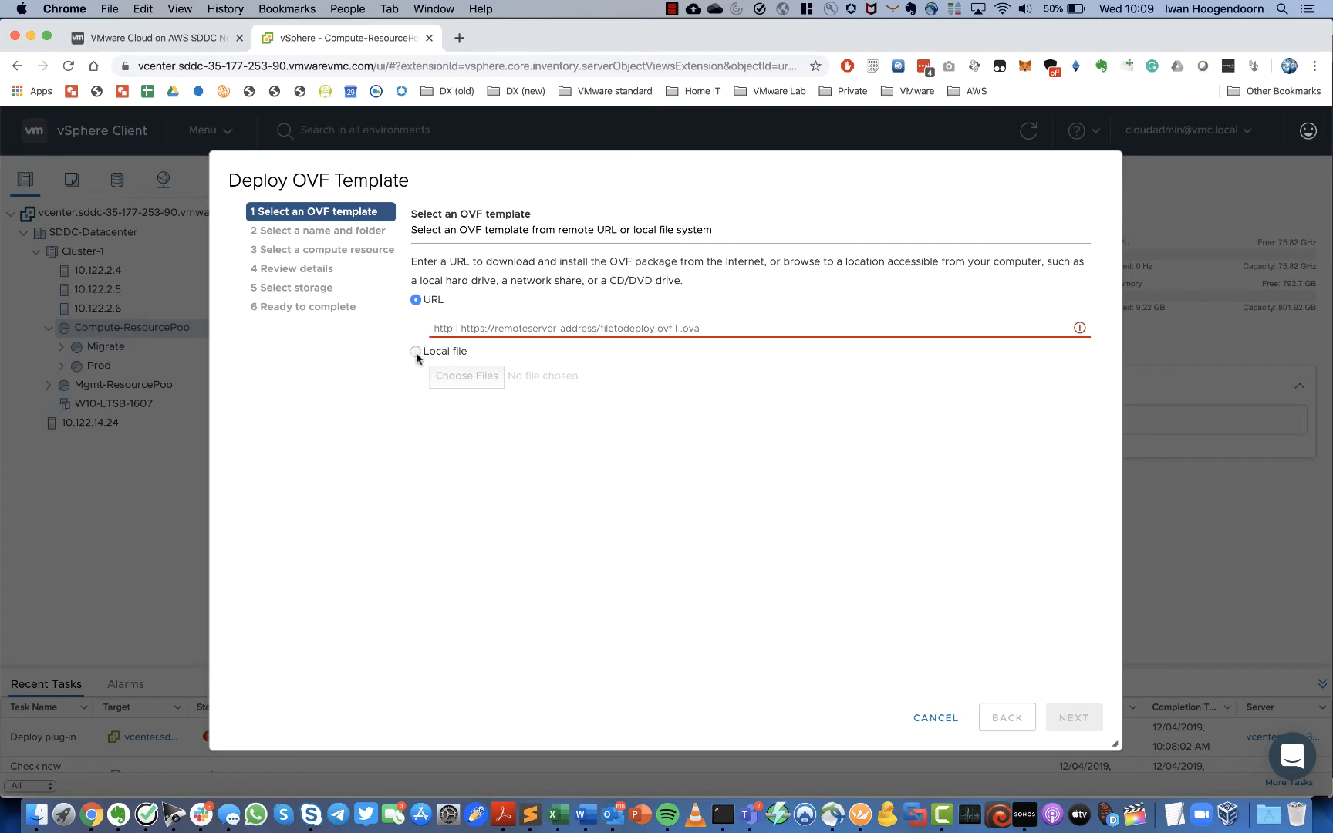
pyautogui.click(416, 351)
pyautogui.click(468, 378)
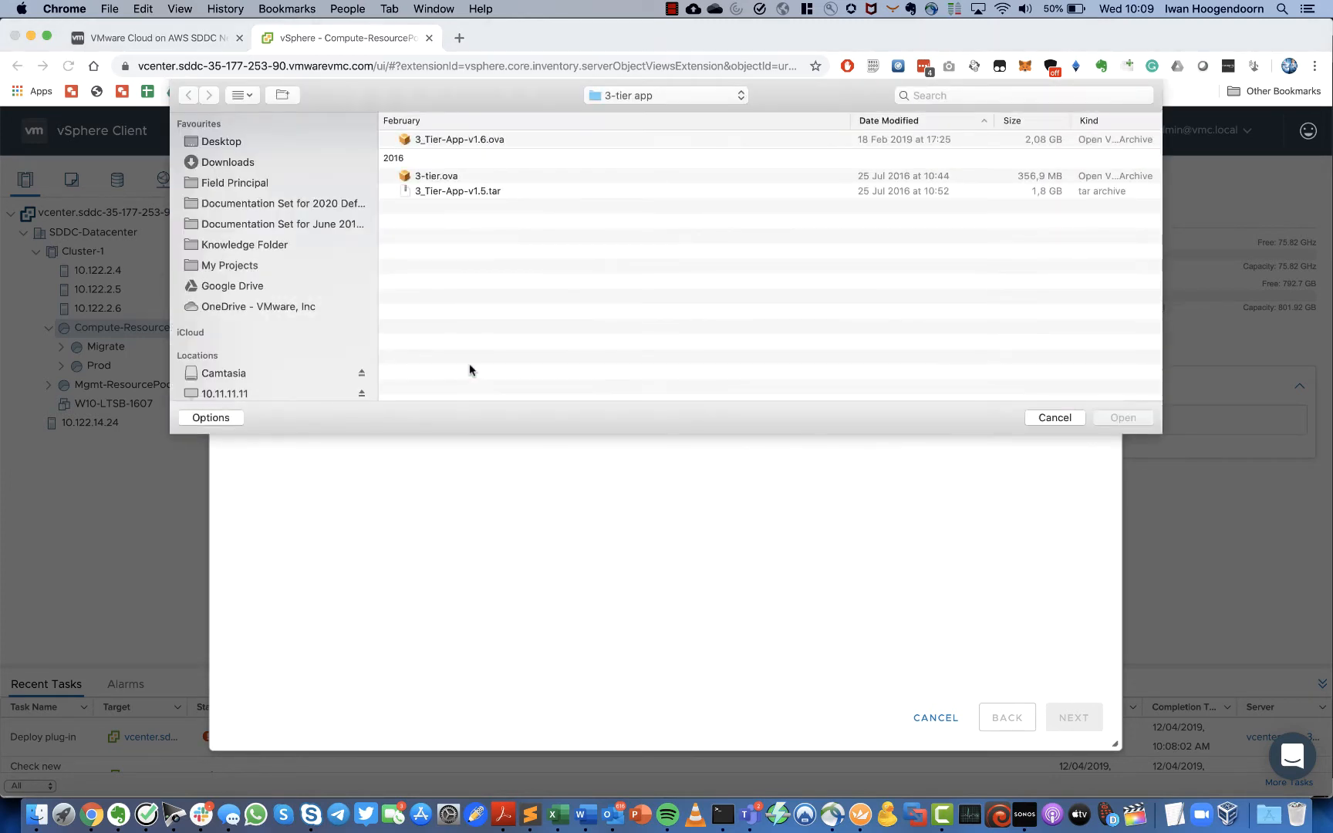
pyautogui.click(454, 144)
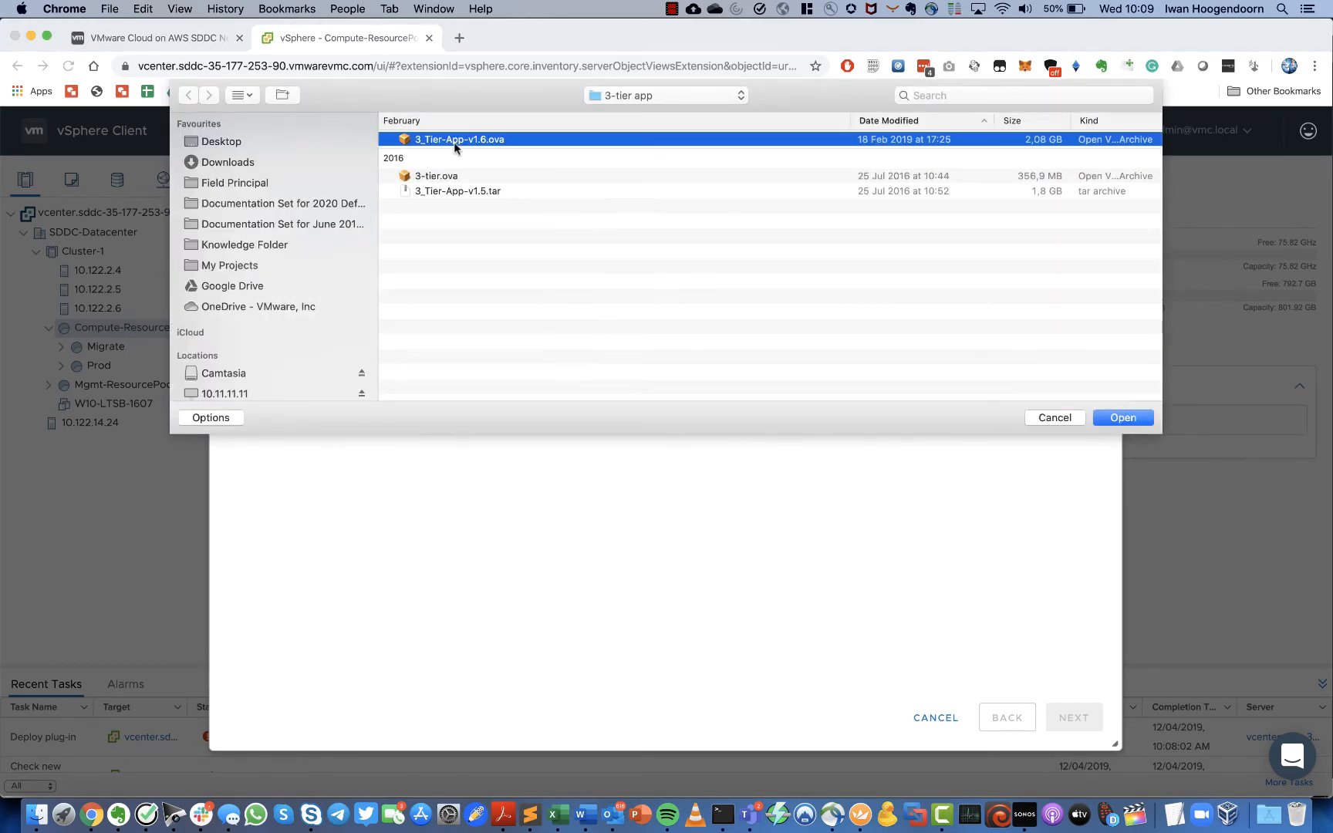
pyautogui.doubleClick(439, 146)
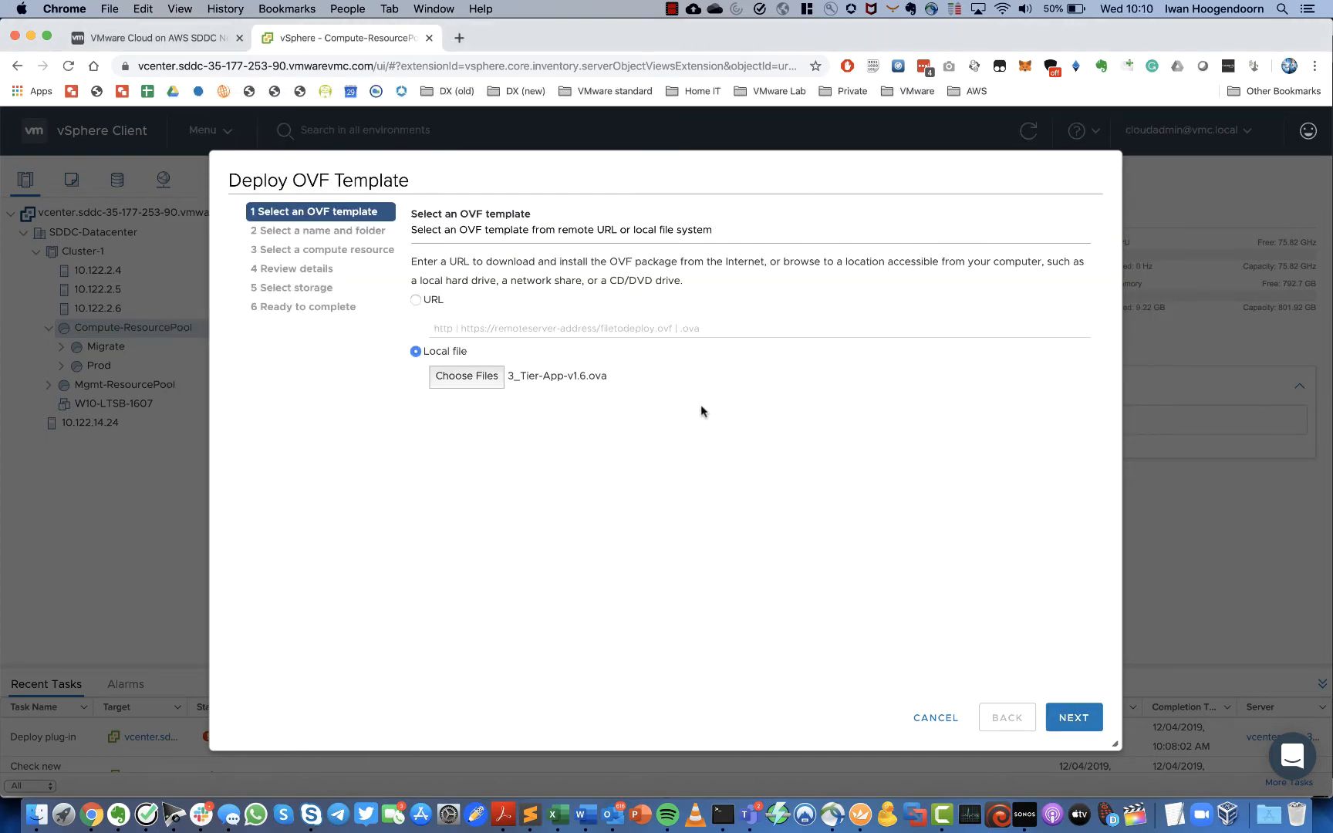
pyautogui.click(1074, 719)
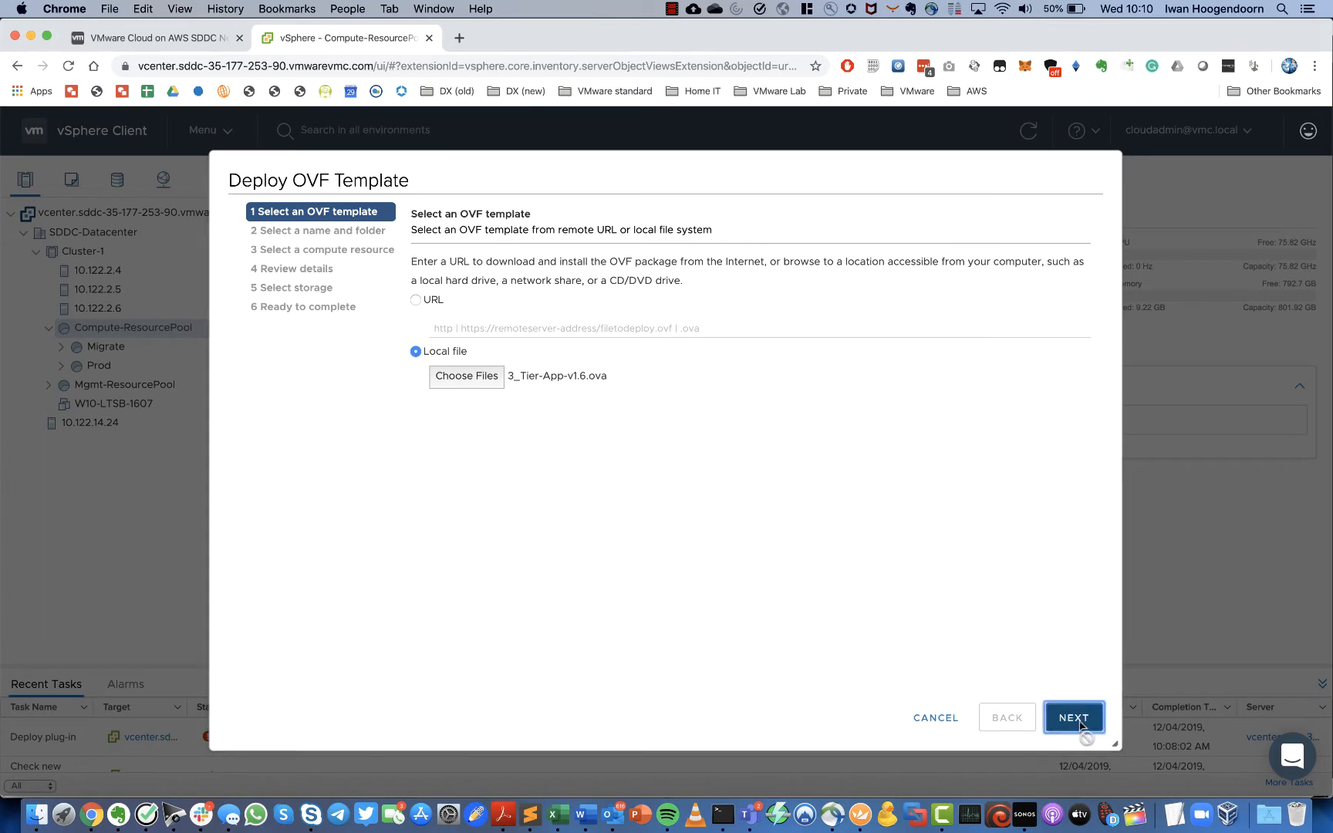
# Name the virtual machine 3-TIER-IWAN in SDDC-Datacenter and accept Compute-ResourcePool as its compute resource
pyautogui.moveTo(607, 262); pyautogui.dragTo(488, 264)
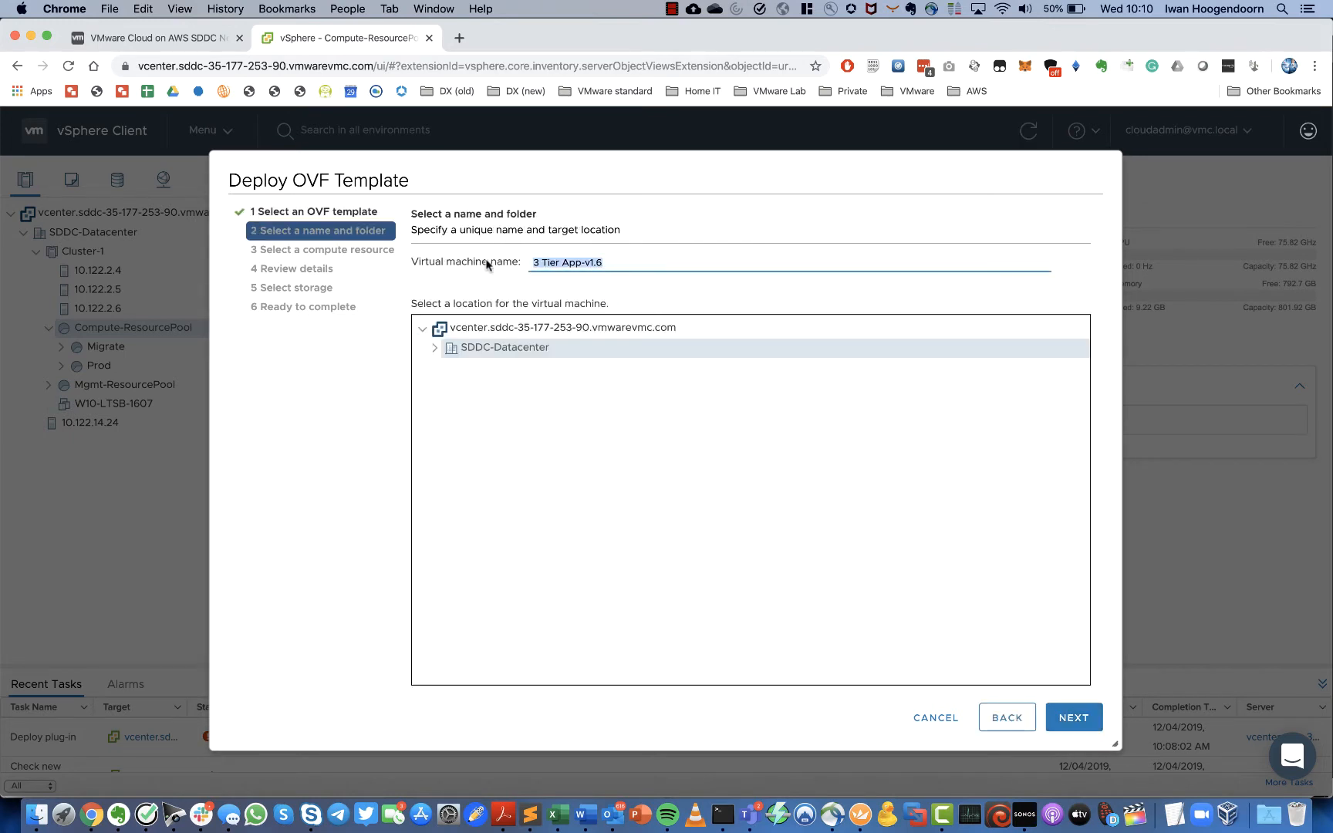
pyautogui.write('3-TIER-IWAN')
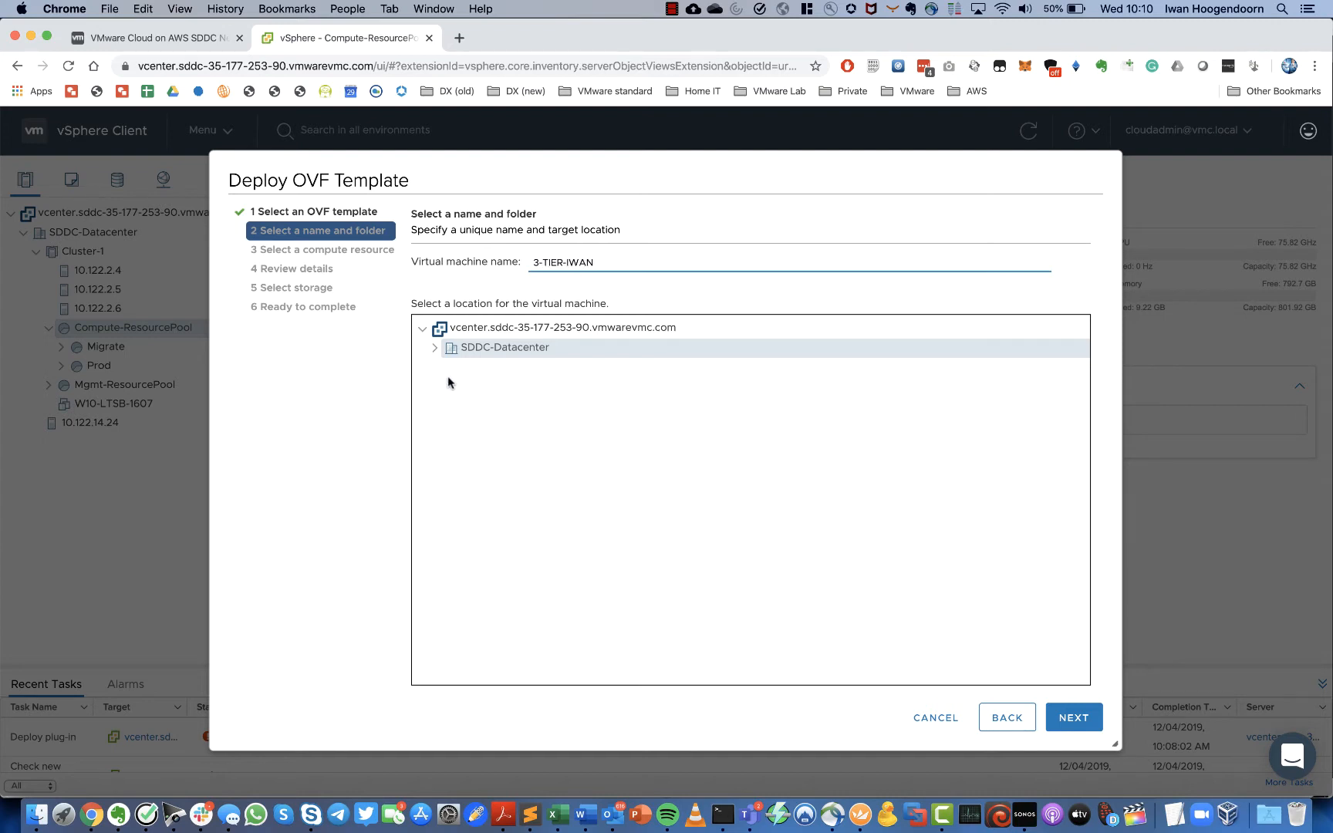
pyautogui.click(1071, 718)
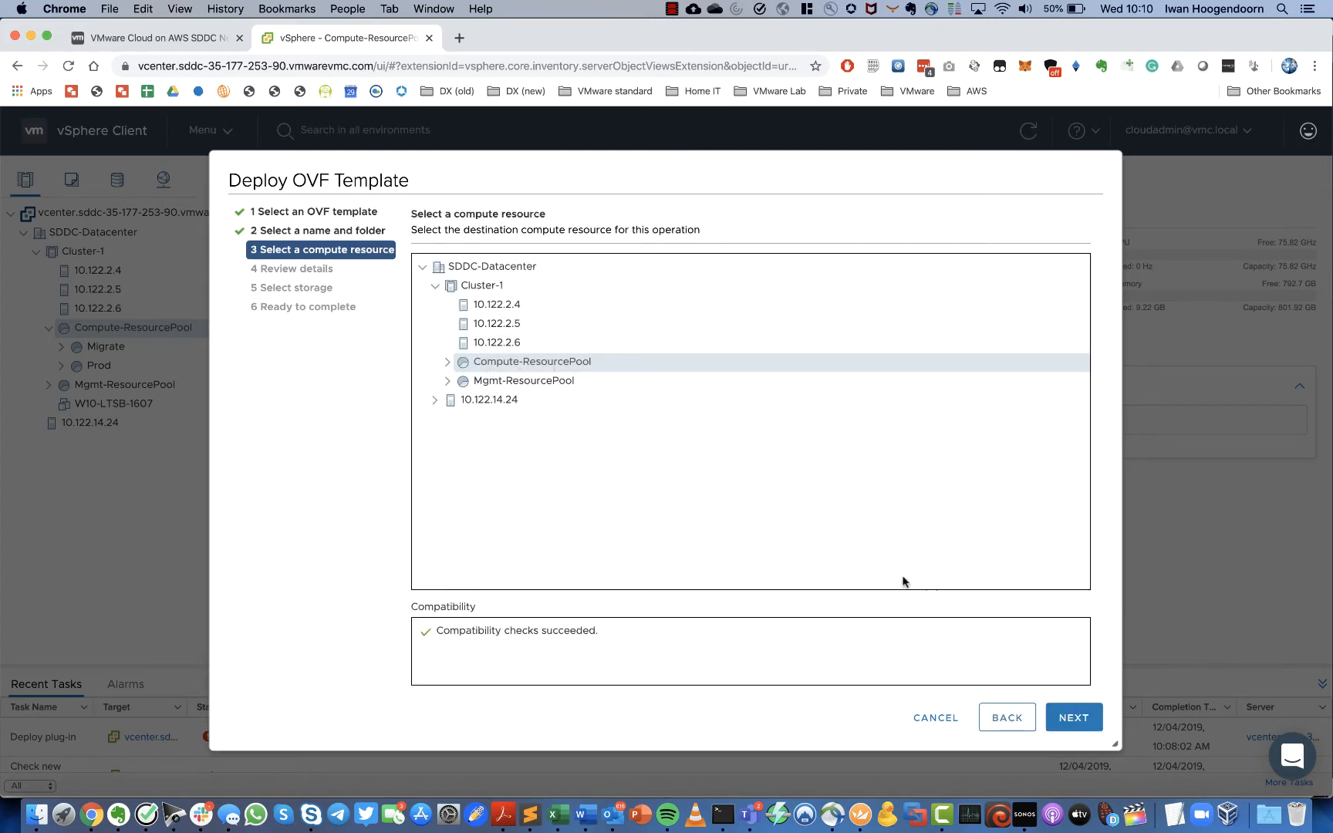
pyautogui.click(1081, 719)
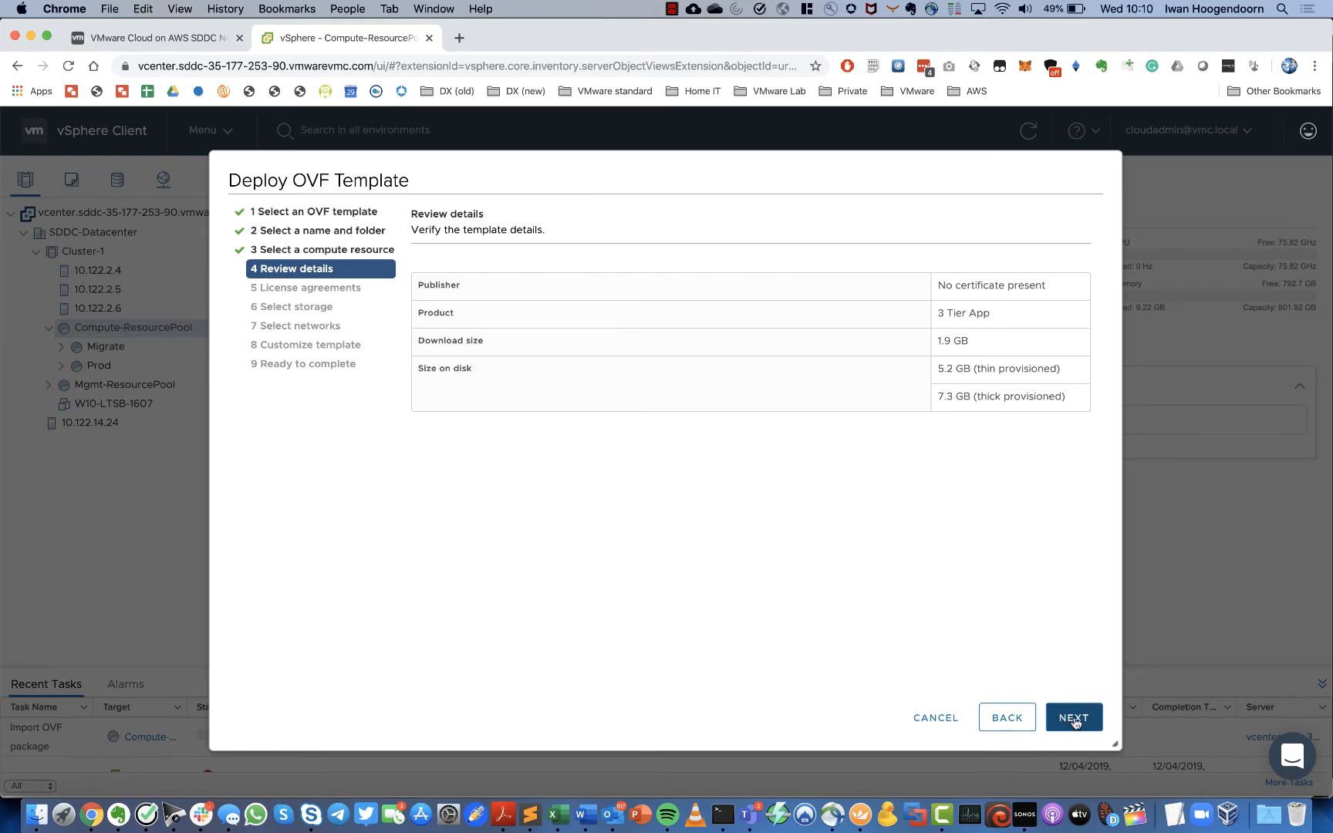
# Accept the template details and all license agreements, and select WorkloadDatastore as the deployment's storage
pyautogui.click(1074, 720)
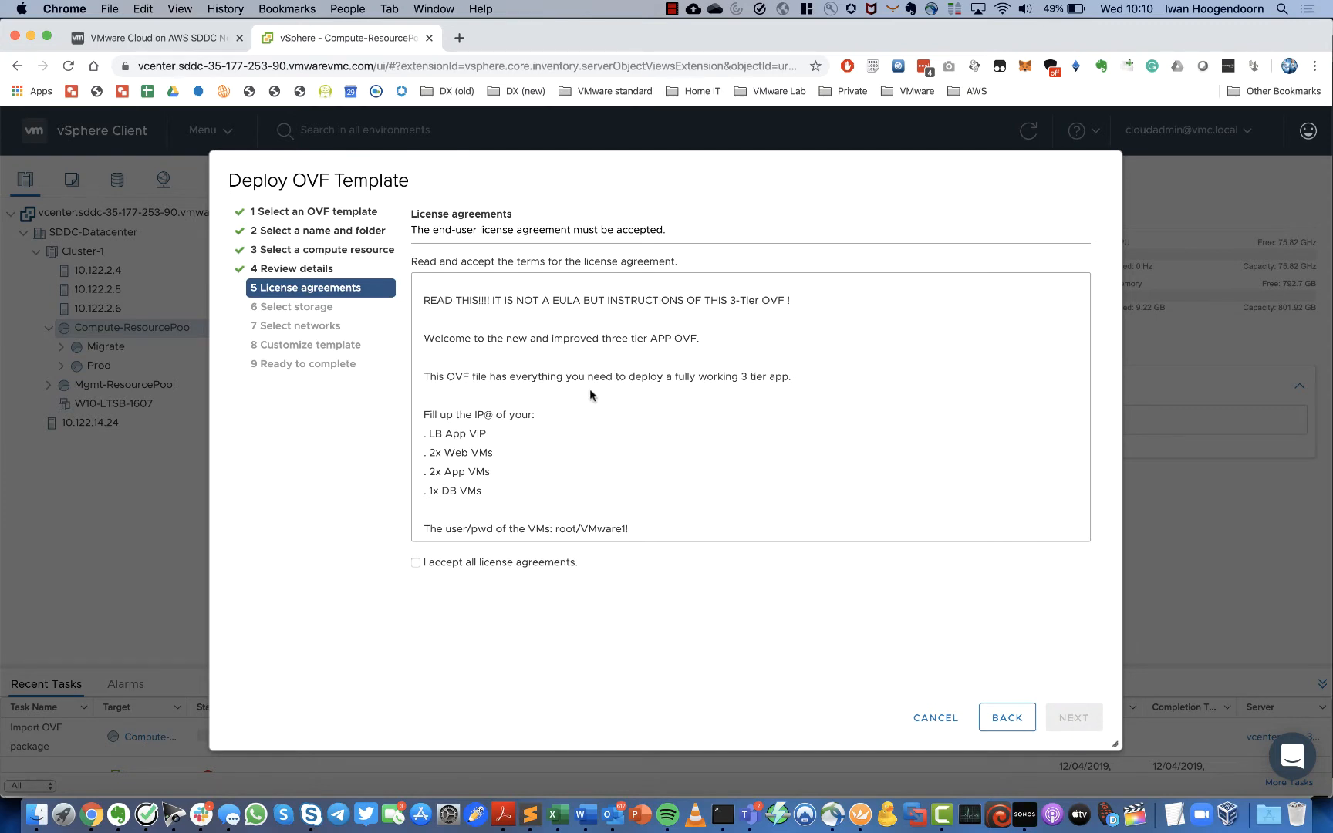
pyautogui.click(416, 561)
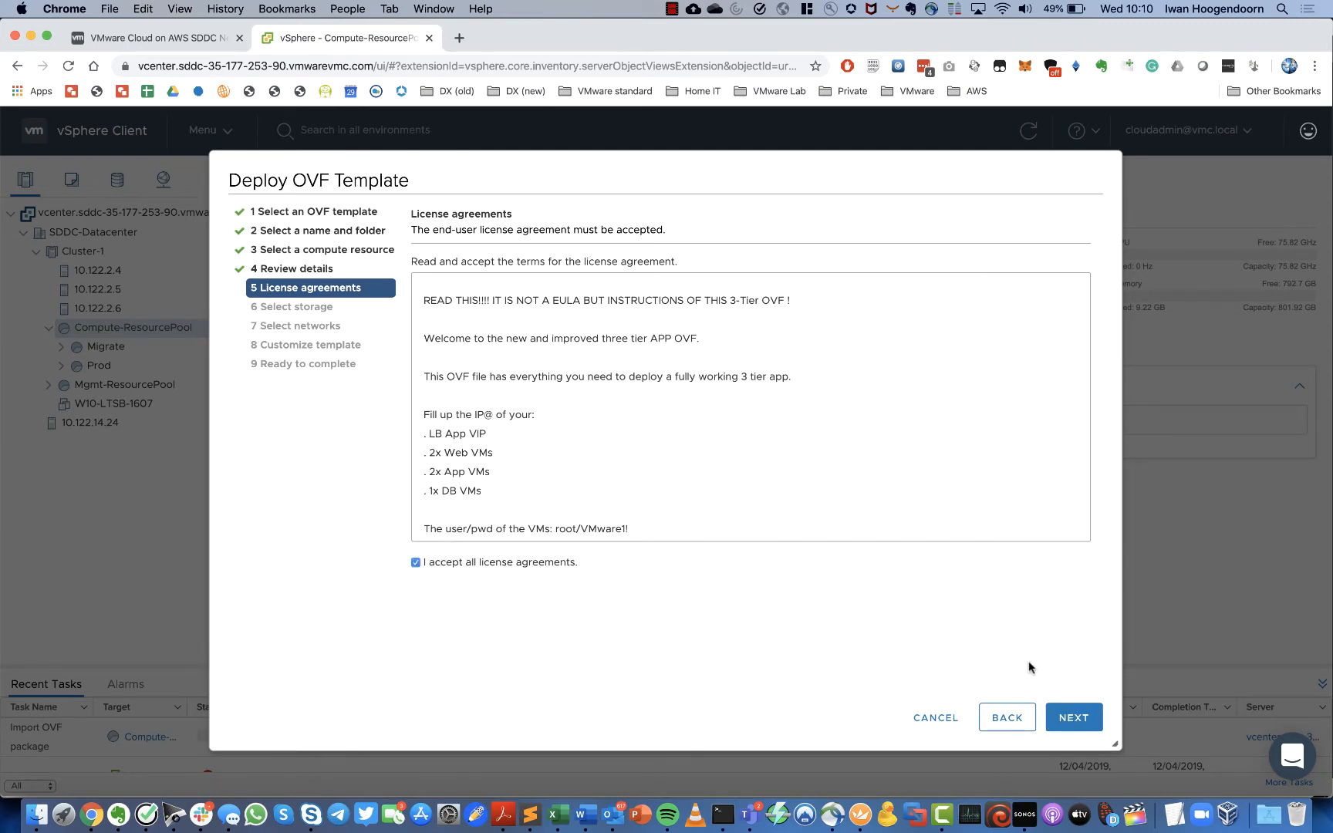
pyautogui.click(1070, 721)
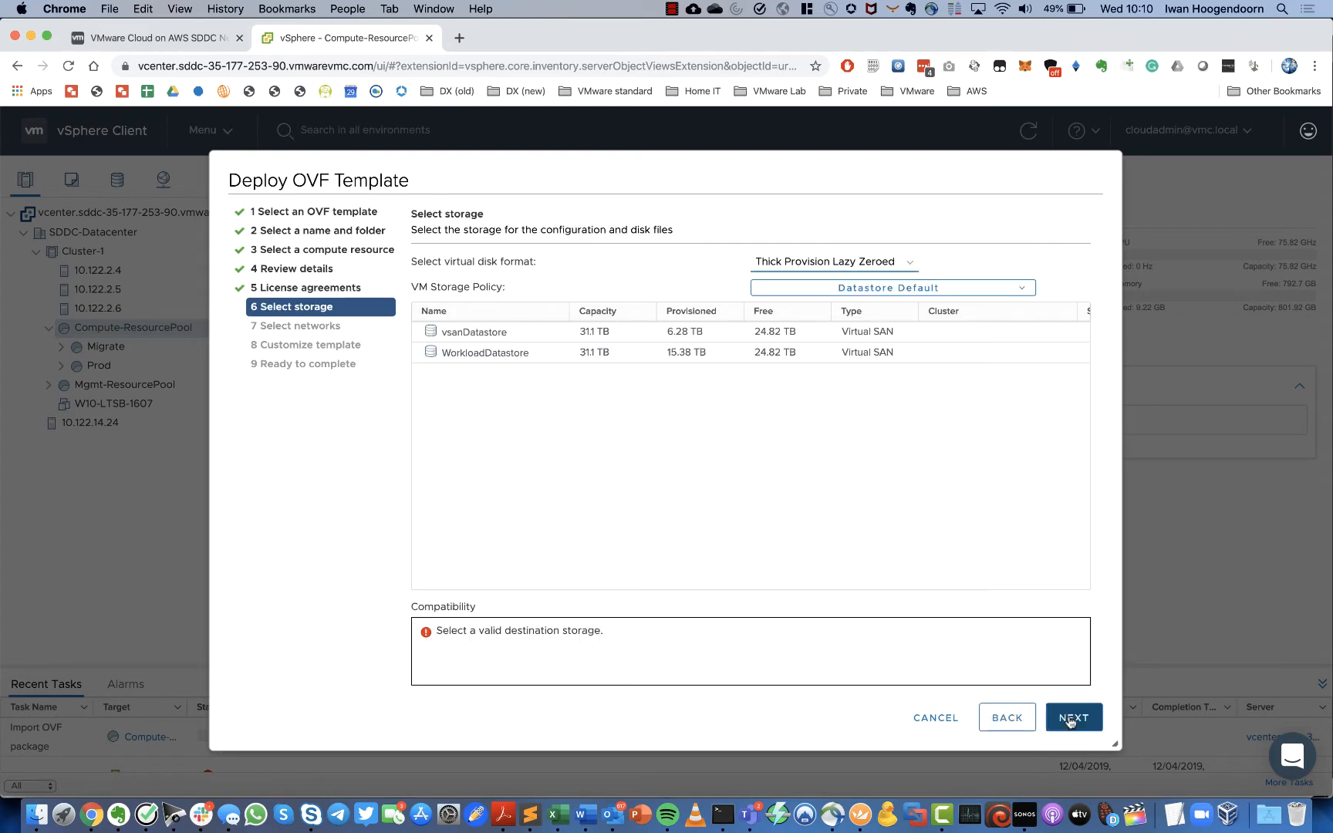
pyautogui.click(480, 357)
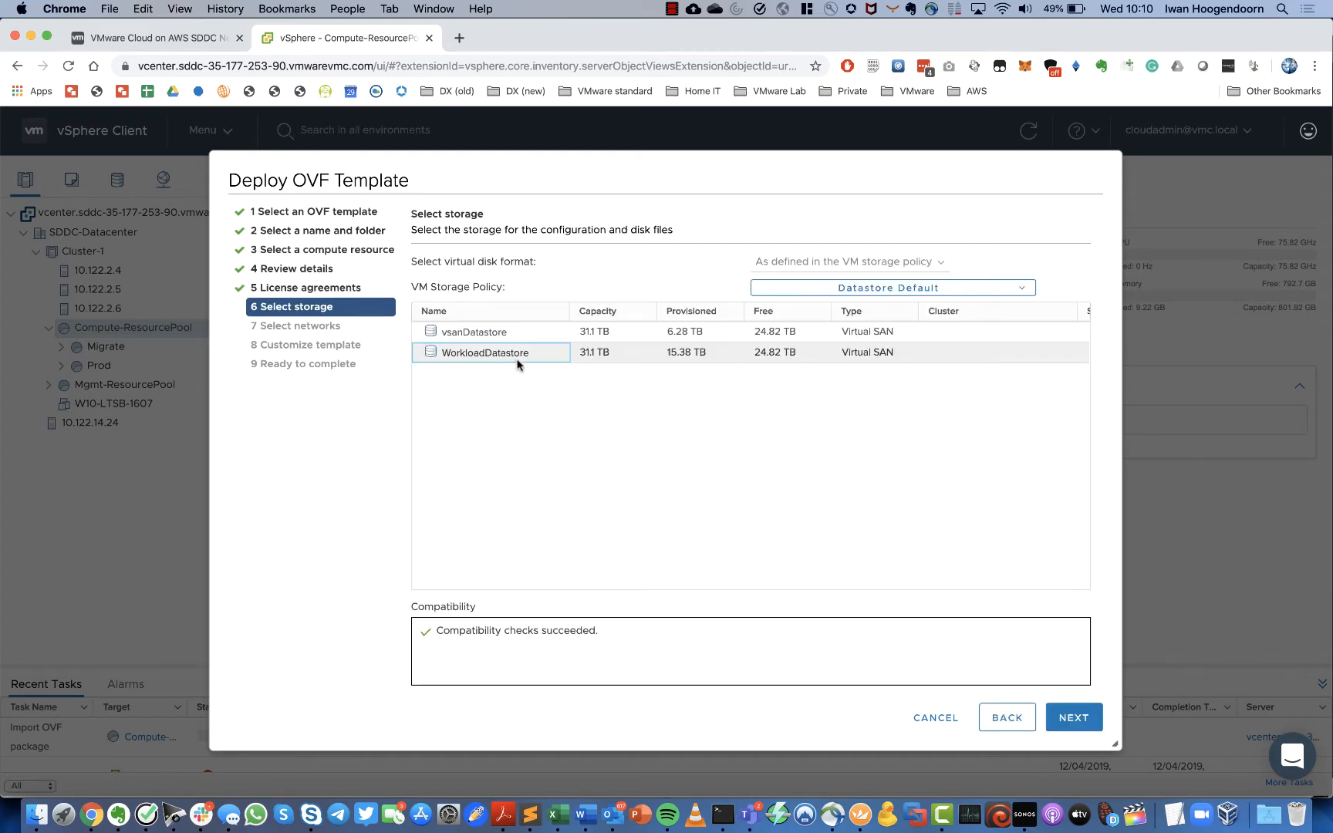
pyautogui.click(1075, 719)
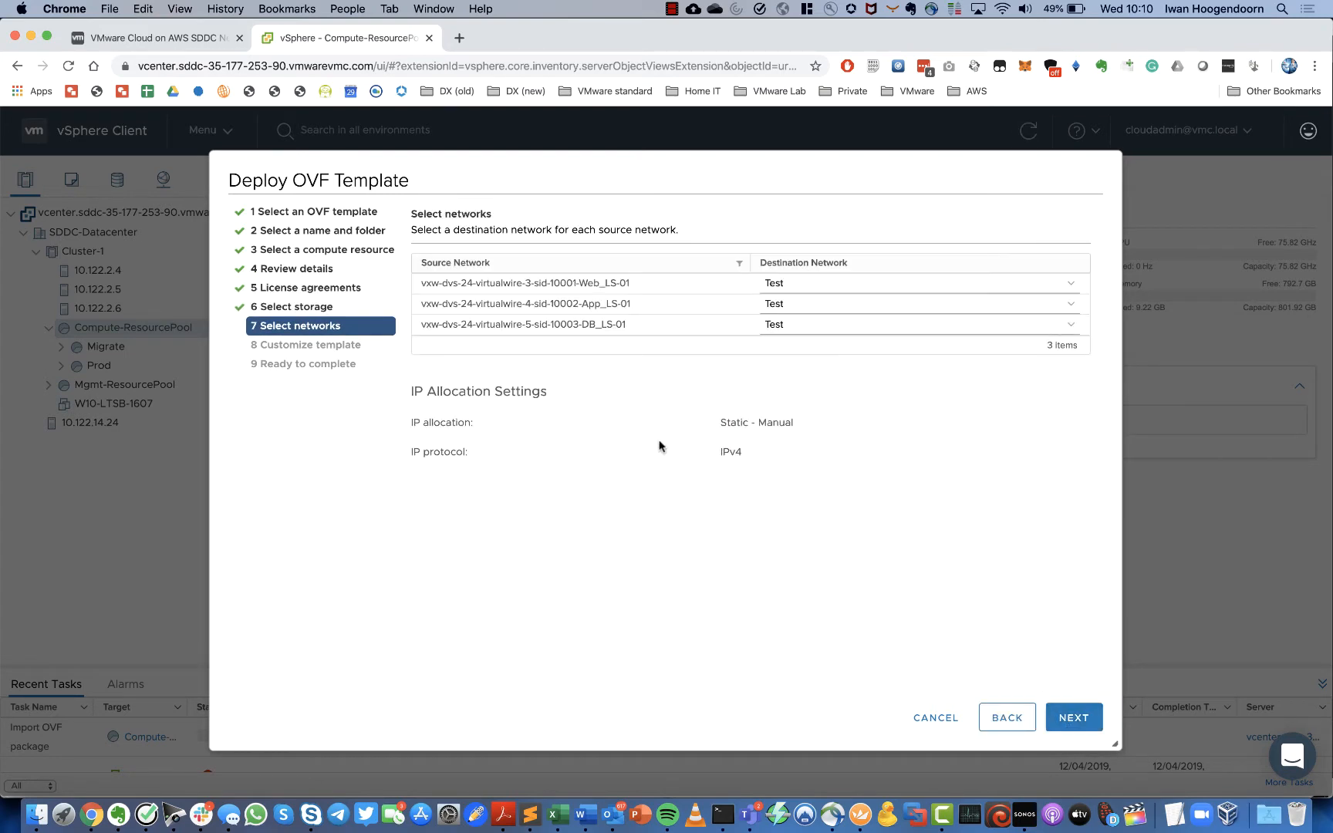
# Map the Web_LS-01, App_LS-01 and DB_LS-01 source networks to IWAN-WEB, IWAN-APP and IWAN-DB respectively, and continue to template customization
pyautogui.click(1073, 284)
pyautogui.click(901, 326)
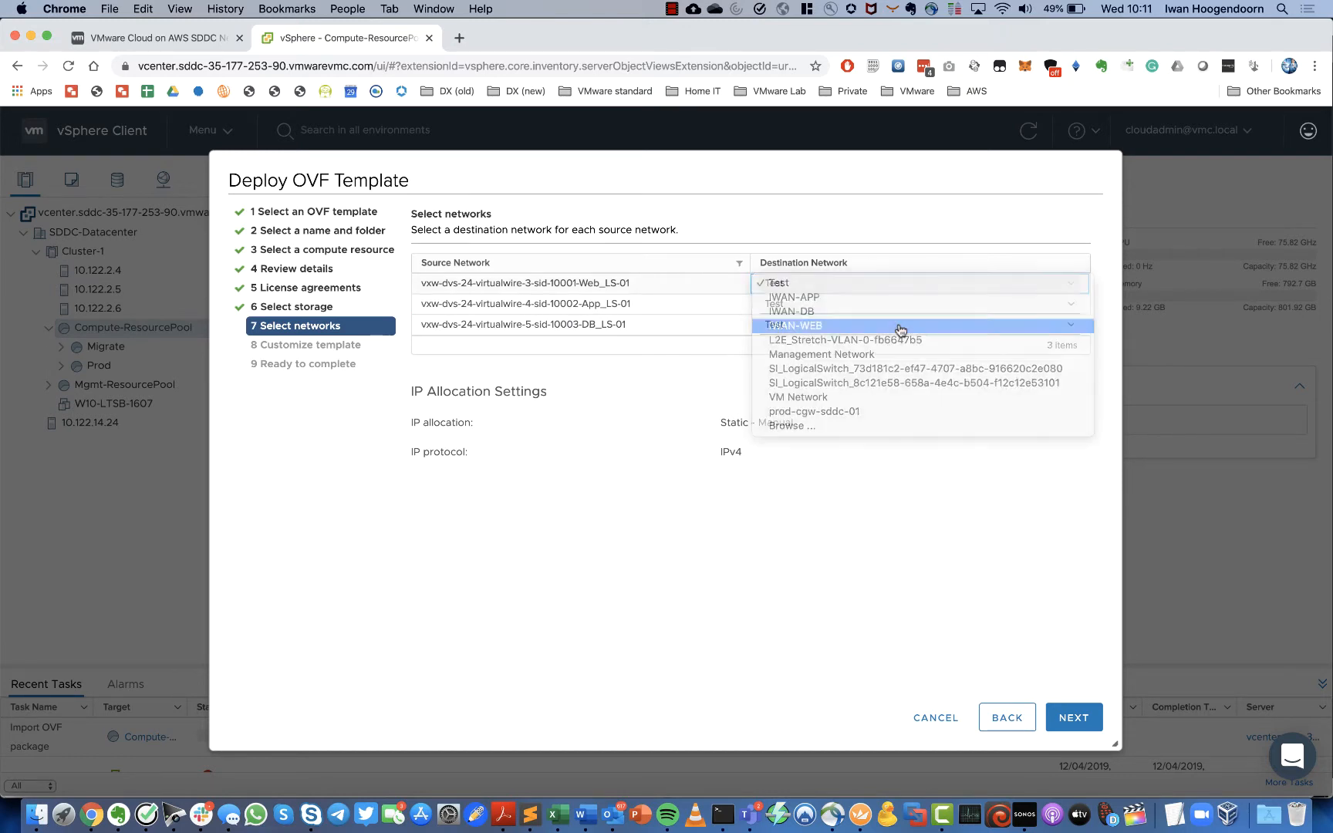
pyautogui.click(1065, 310)
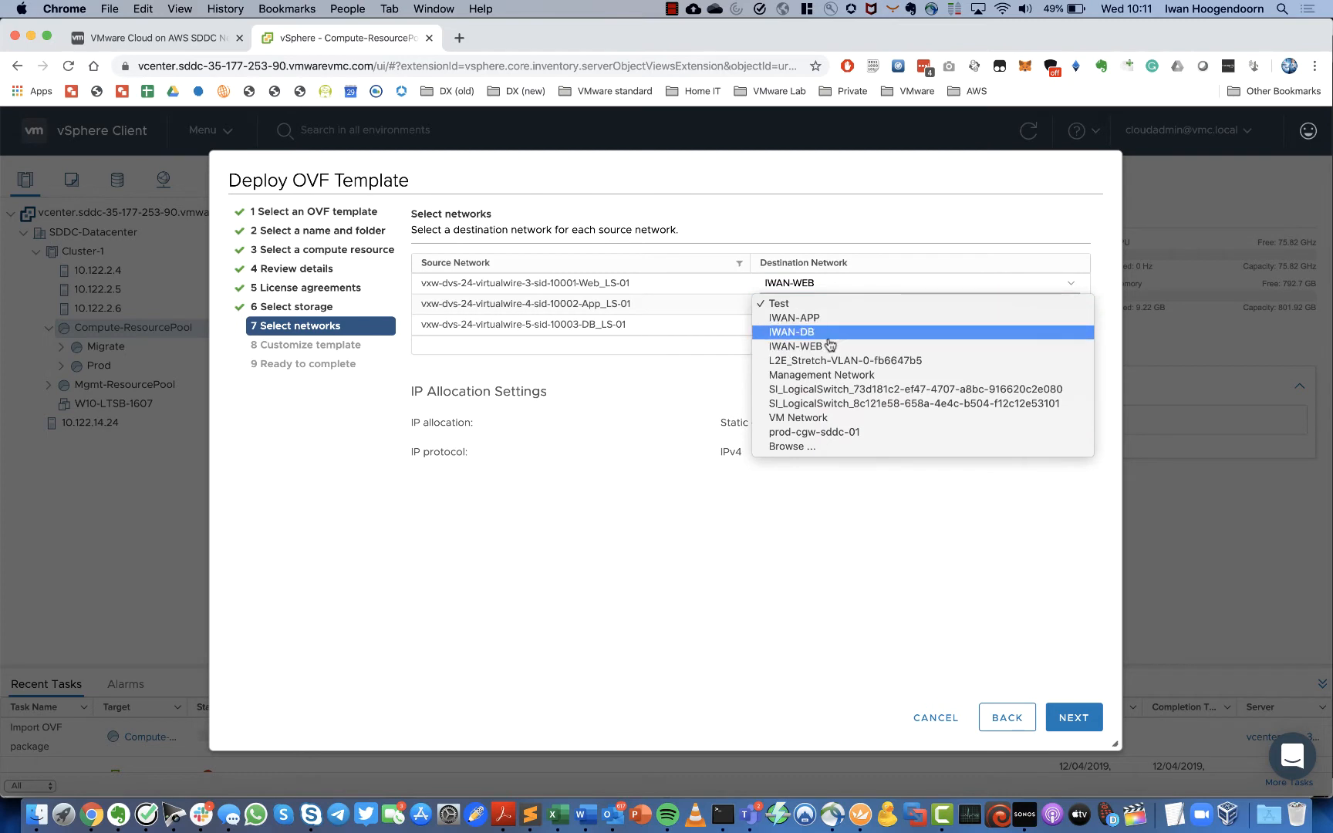
pyautogui.click(911, 318)
pyautogui.click(912, 330)
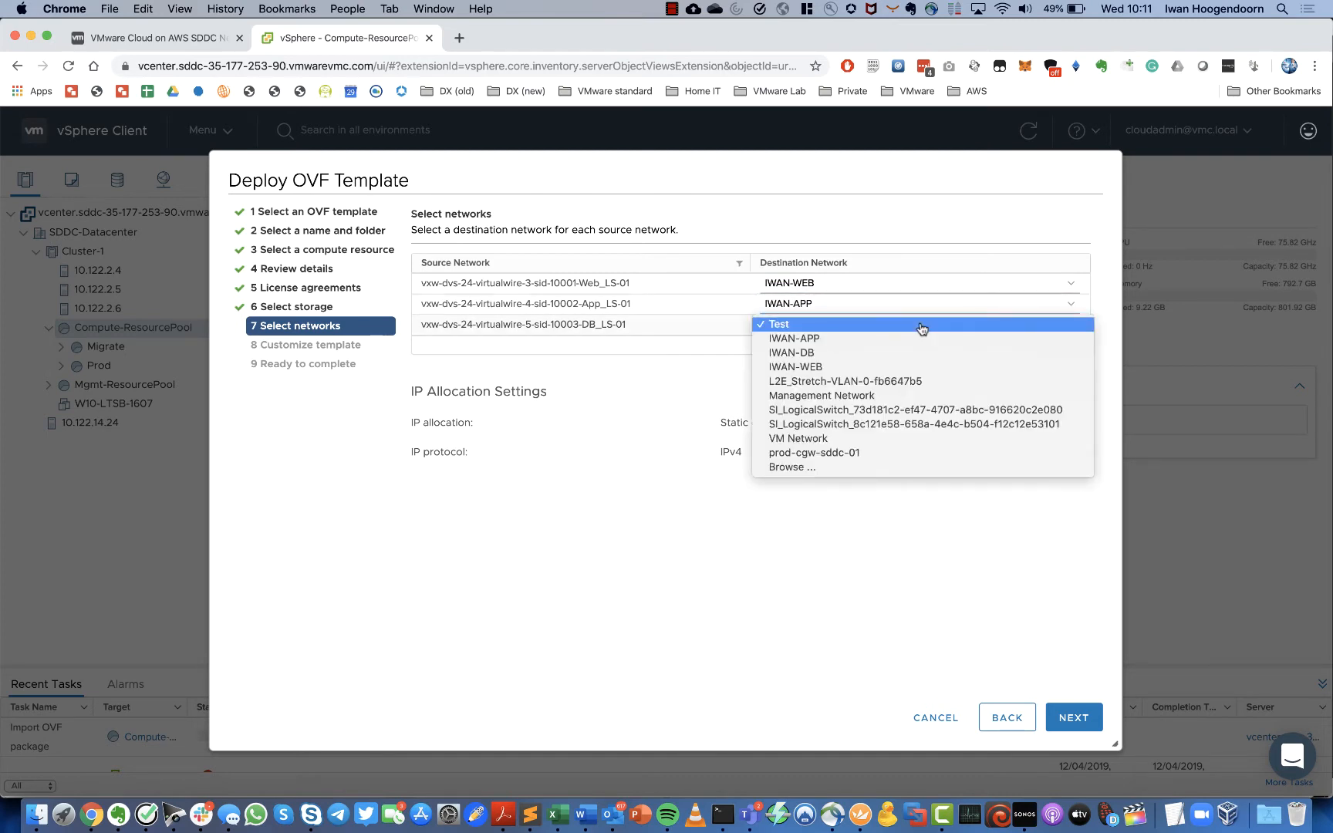
pyautogui.click(880, 355)
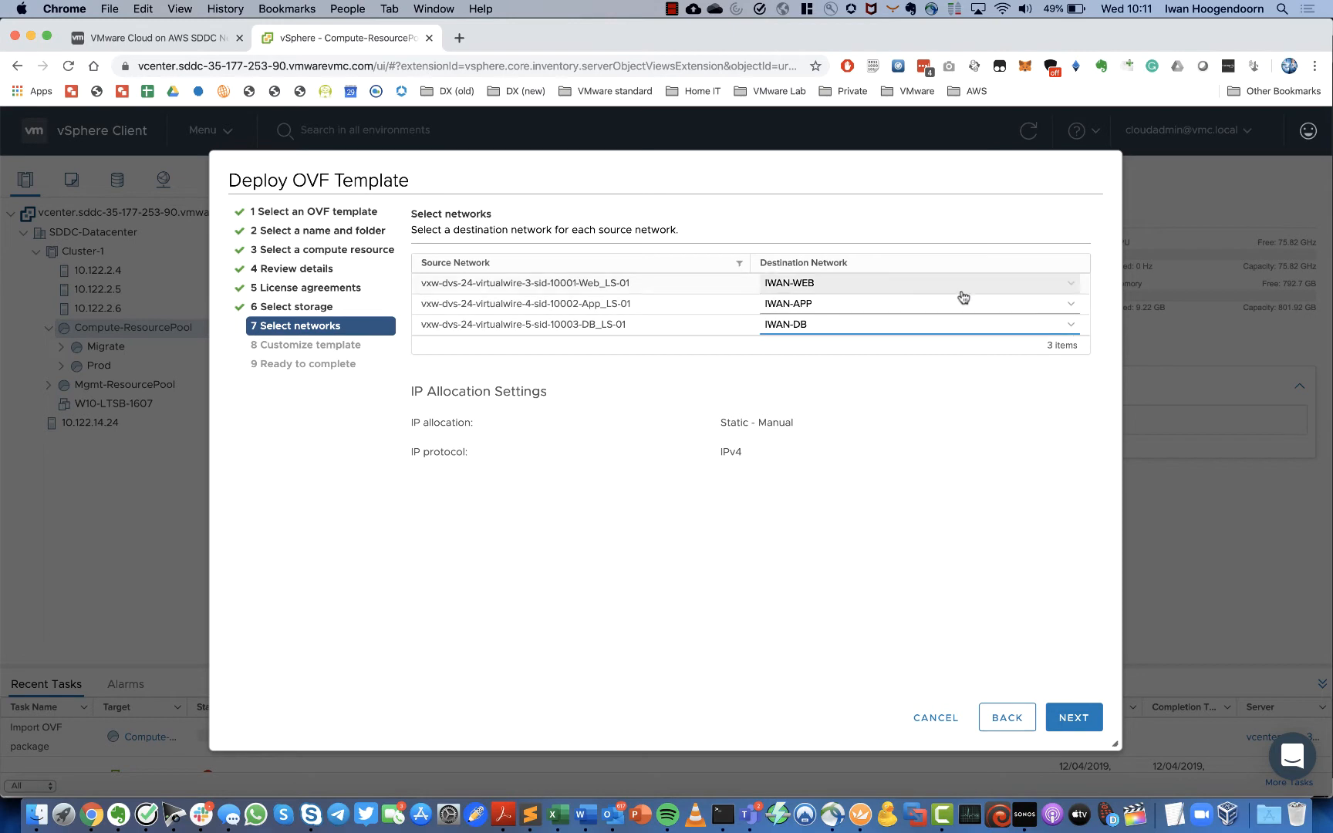
pyautogui.click(1076, 718)
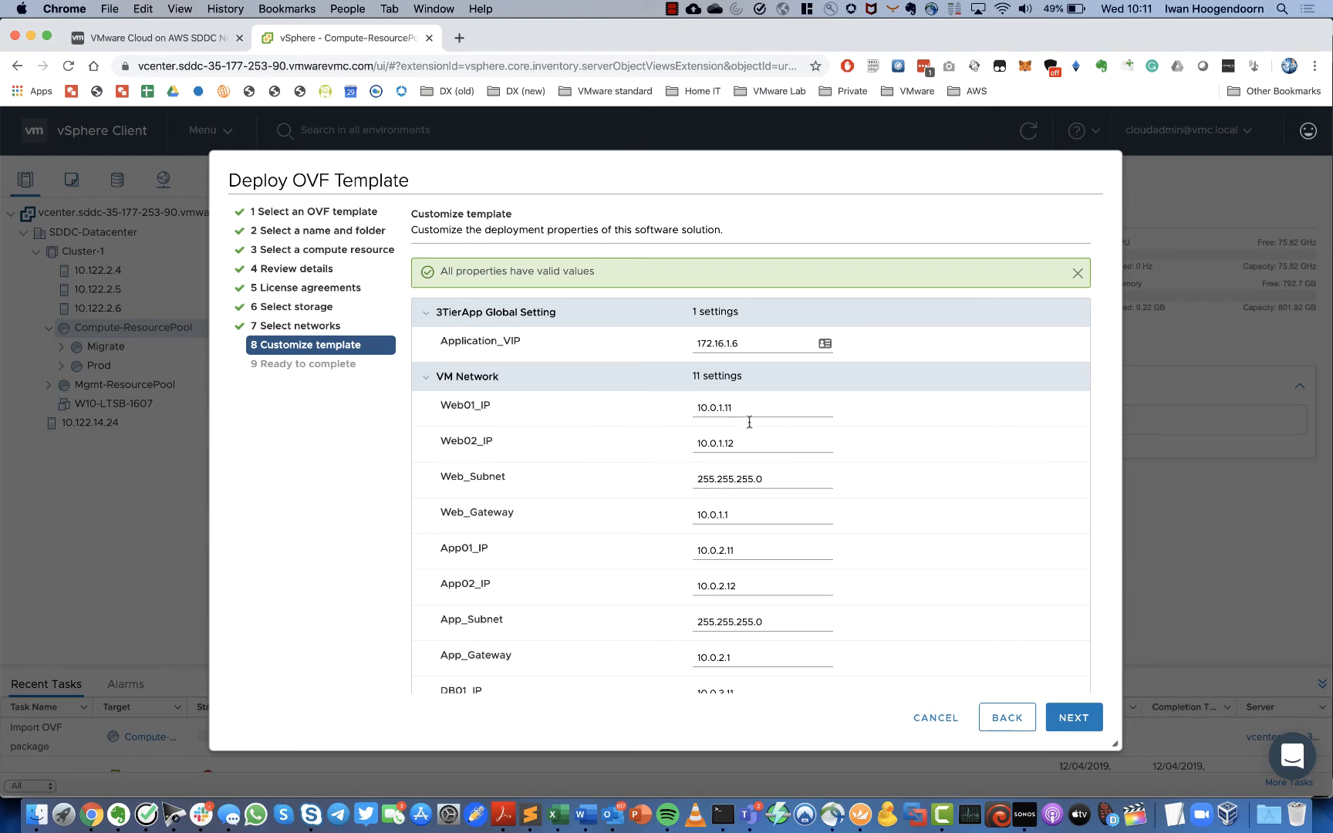
# Set Web01_IP to 172.16.10.11, Web02_IP to 172.16.10.12 and Web_Gateway to 172.16.10.1
pyautogui.scroll(-3, 741, 548)
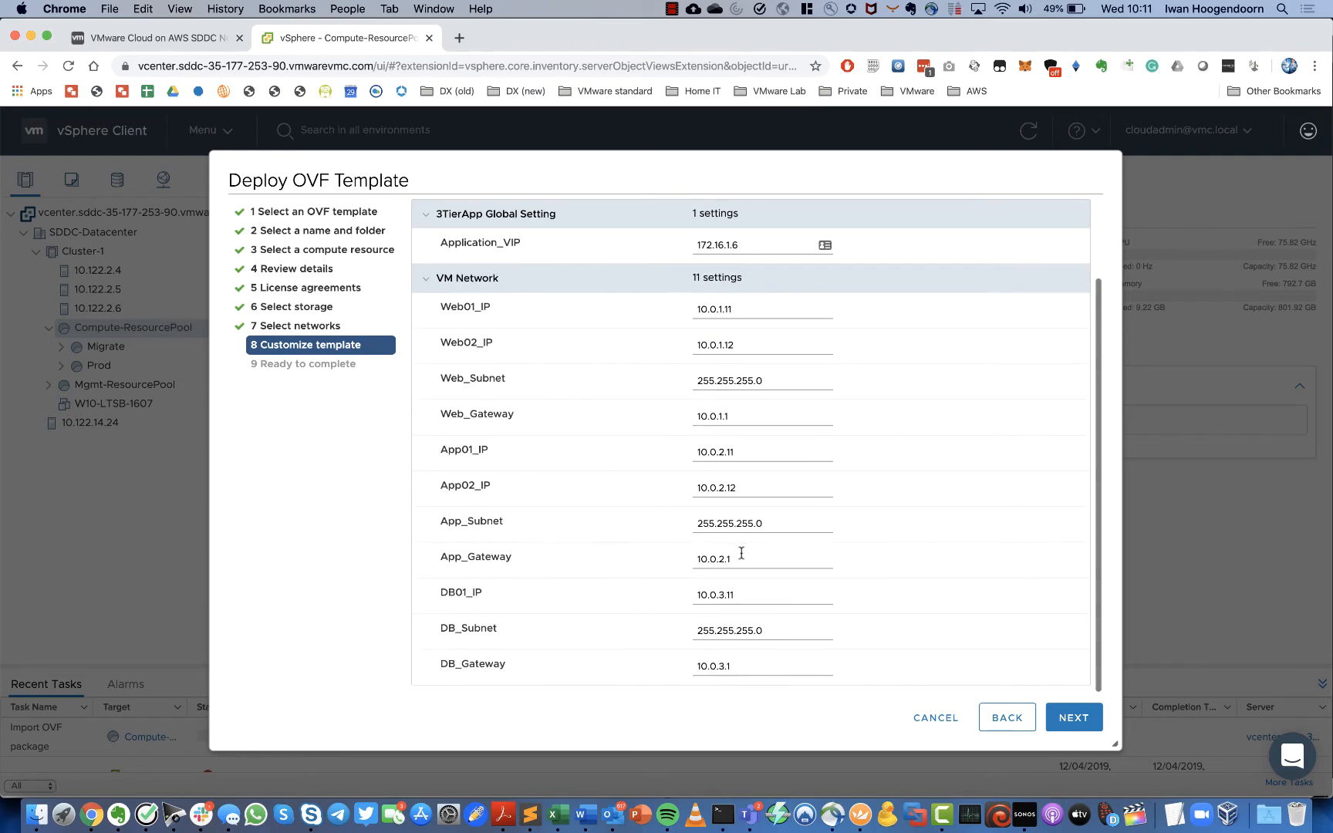
pyautogui.scroll(3, 742, 552)
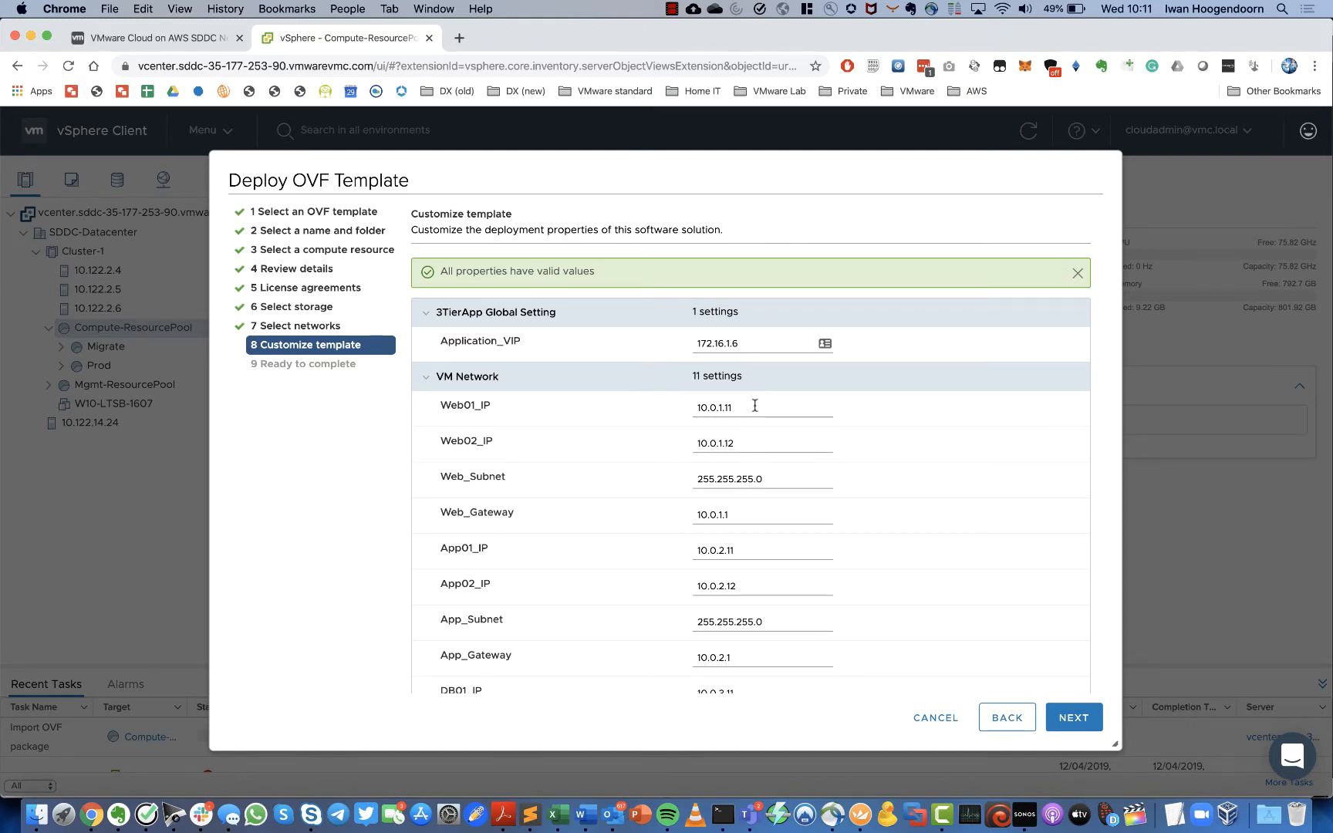
pyautogui.moveTo(754, 405); pyautogui.dragTo(589, 396)
pyautogui.write('172.16')
pyautogui.write('.10')
pyautogui.press('Tab')
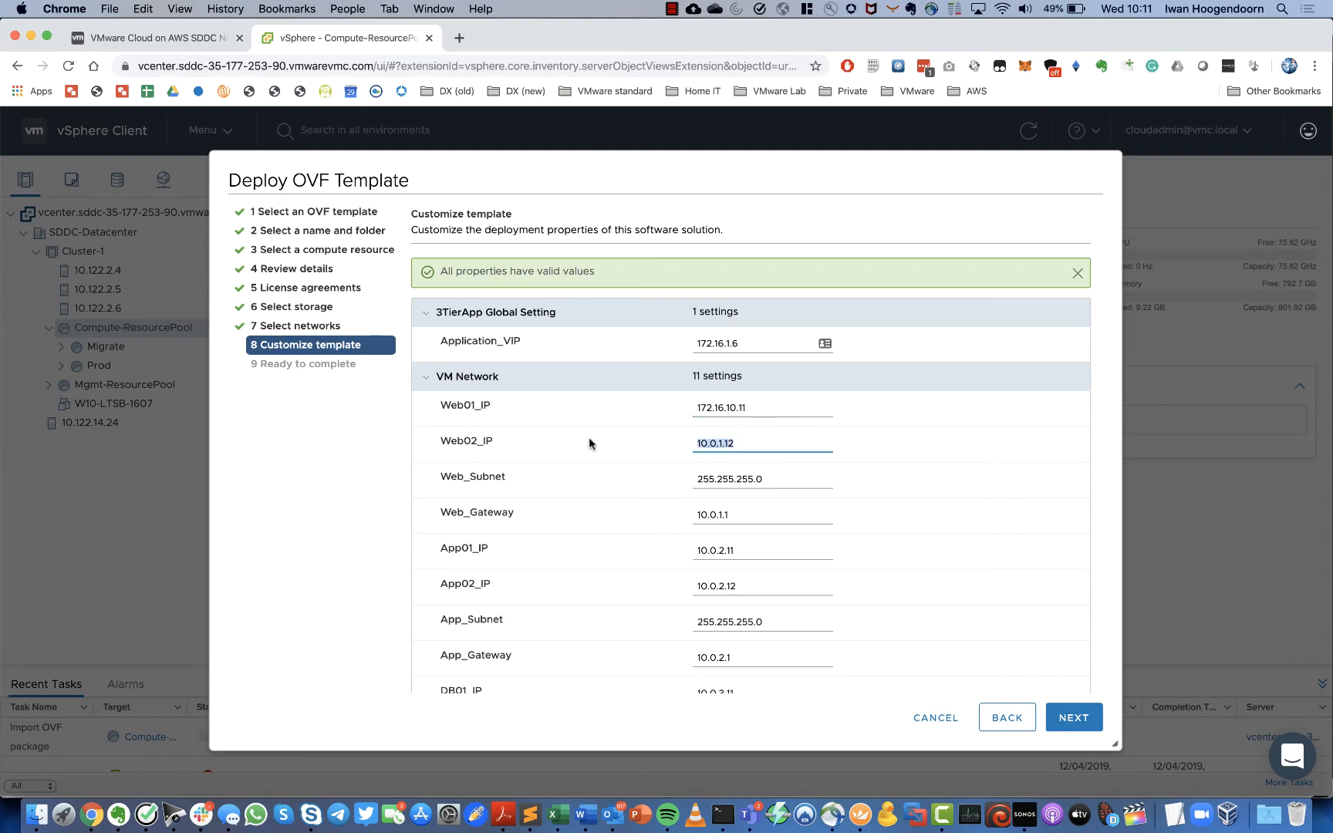
pyautogui.write('172.16.10.12')
pyautogui.moveTo(753, 515); pyautogui.dragTo(588, 511)
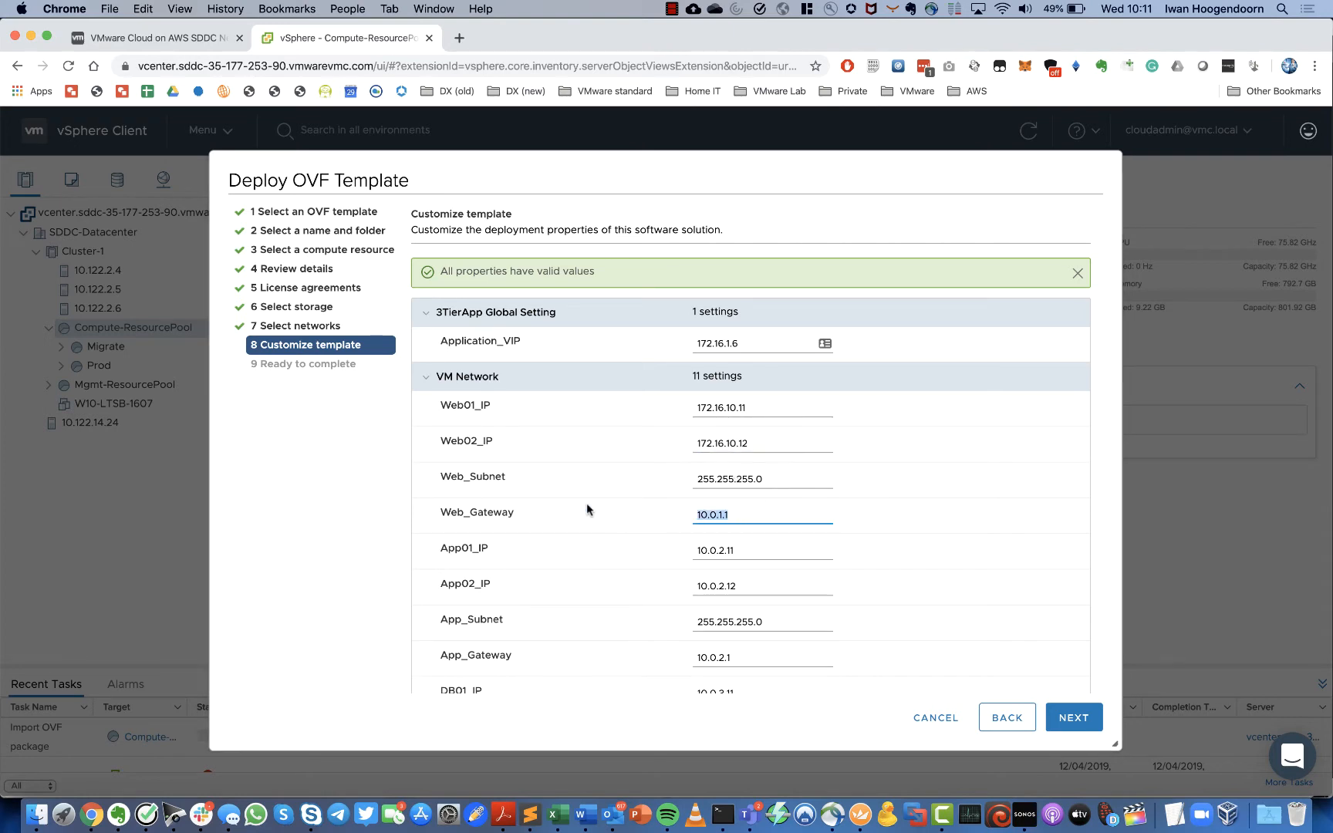
pyautogui.write('172.16')
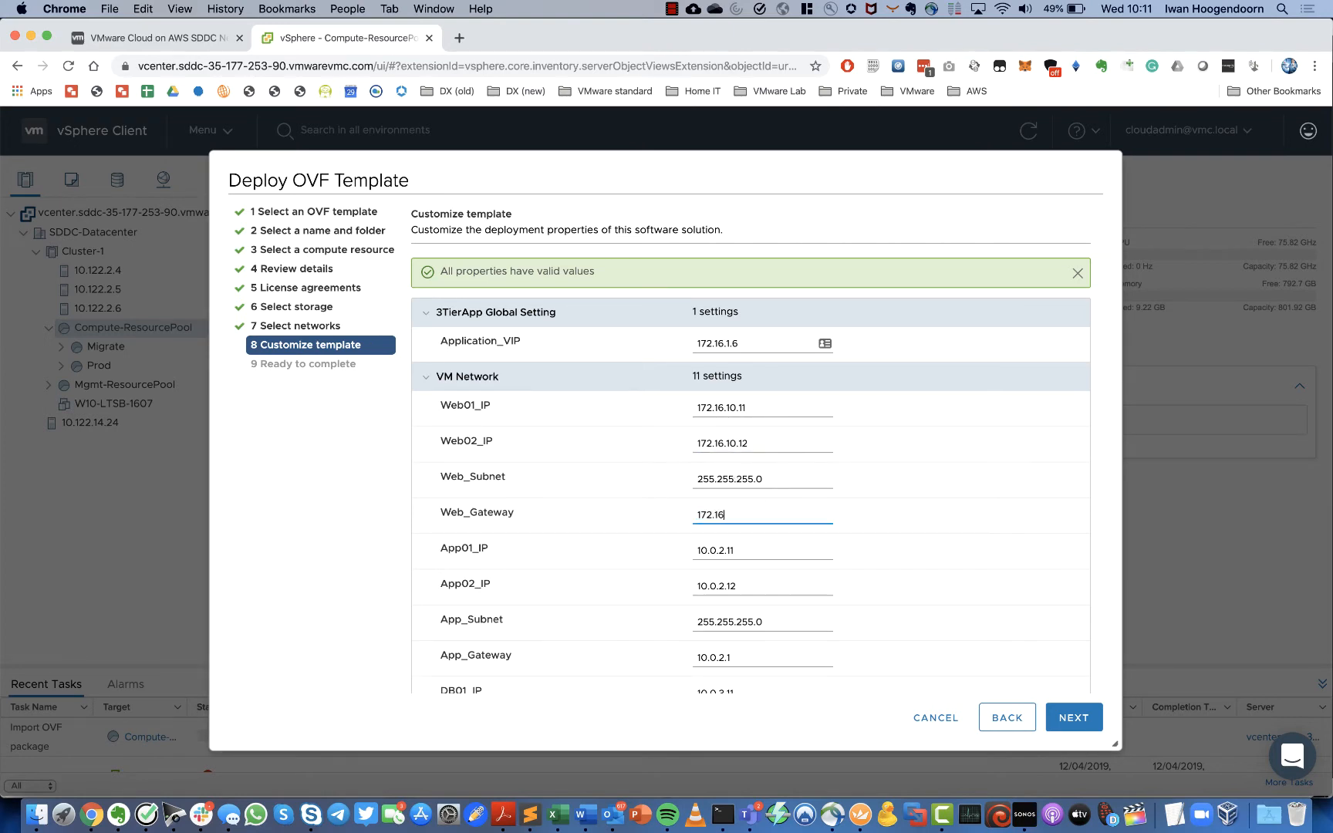
pyautogui.write('.10.1')
# Set App01_IP to 172.16.20.11, App02_IP to 172.16.20.12 and App_Gateway to 172.16.20.1
pyautogui.scroll(-2, 668, 557)
pyautogui.moveTo(750, 483); pyautogui.dragTo(615, 487)
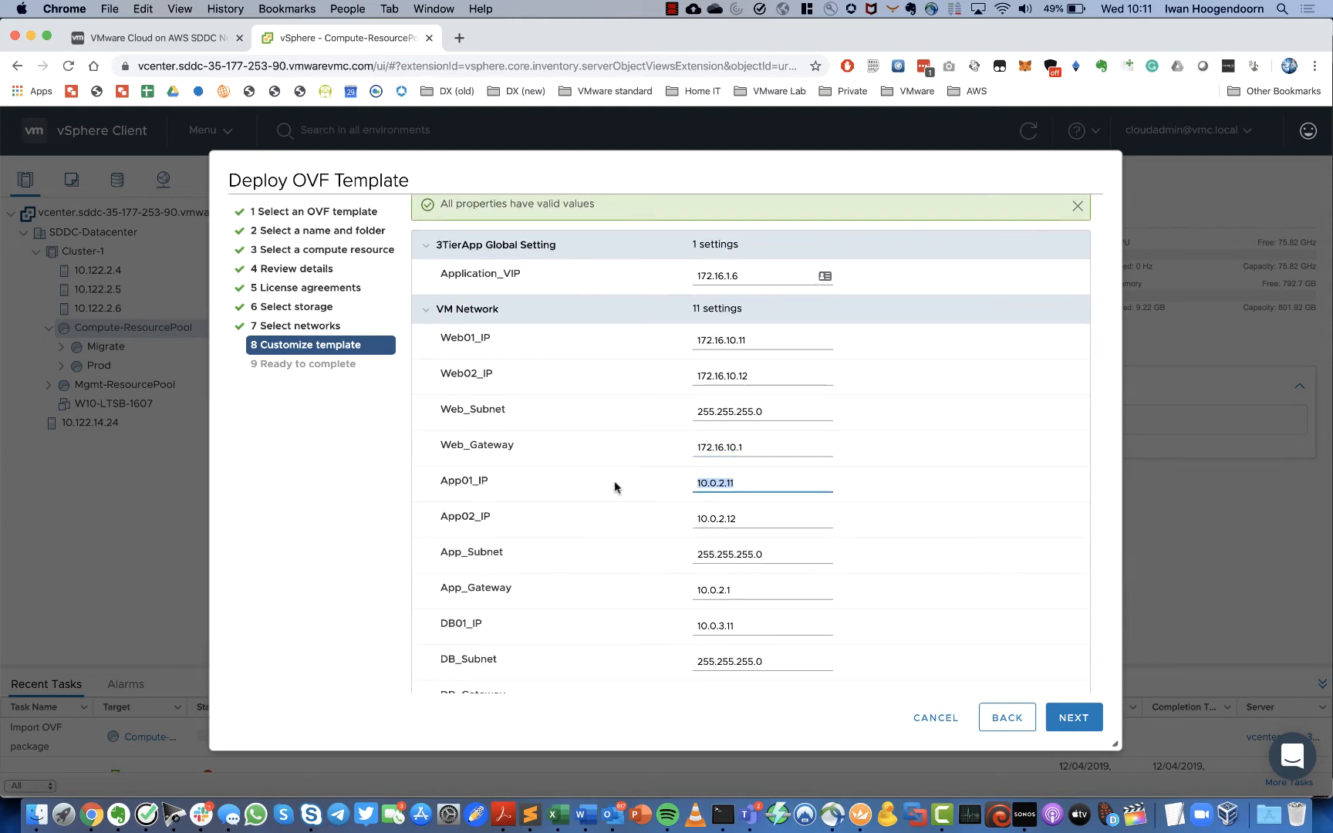
pyautogui.write('172.16.20.11')
pyautogui.press('Tab')
pyautogui.write('172.16')
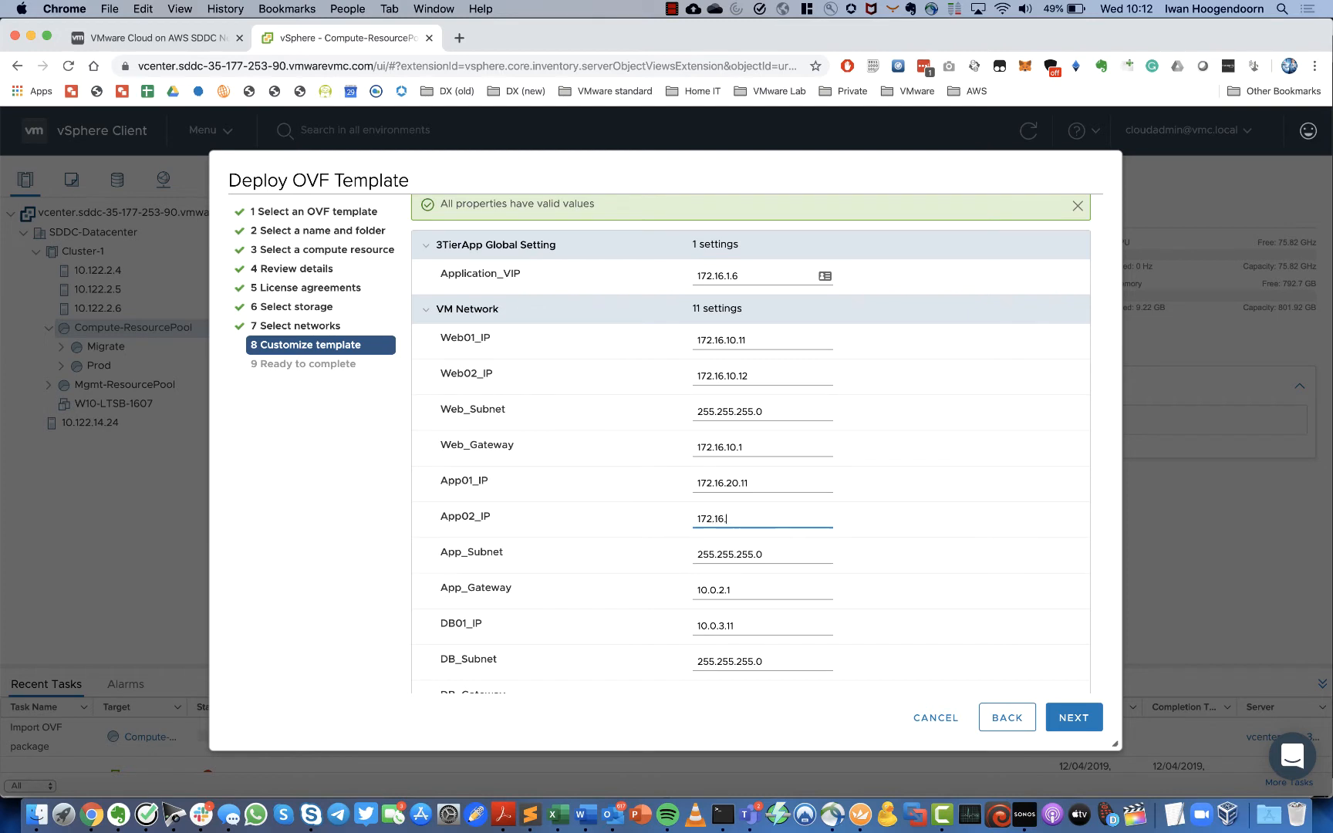
pyautogui.write('.20.12')
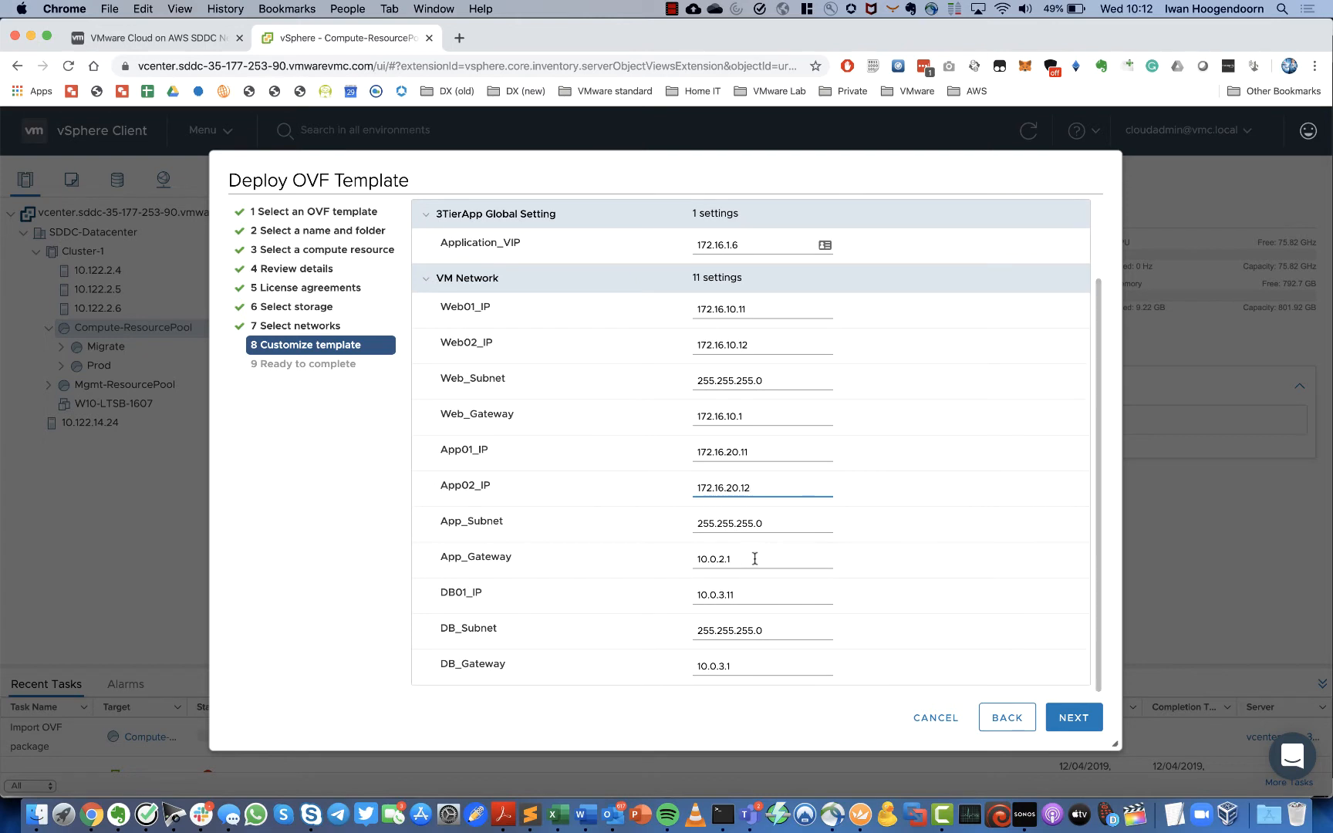
pyautogui.moveTo(746, 561); pyautogui.dragTo(638, 562)
pyautogui.write('17')
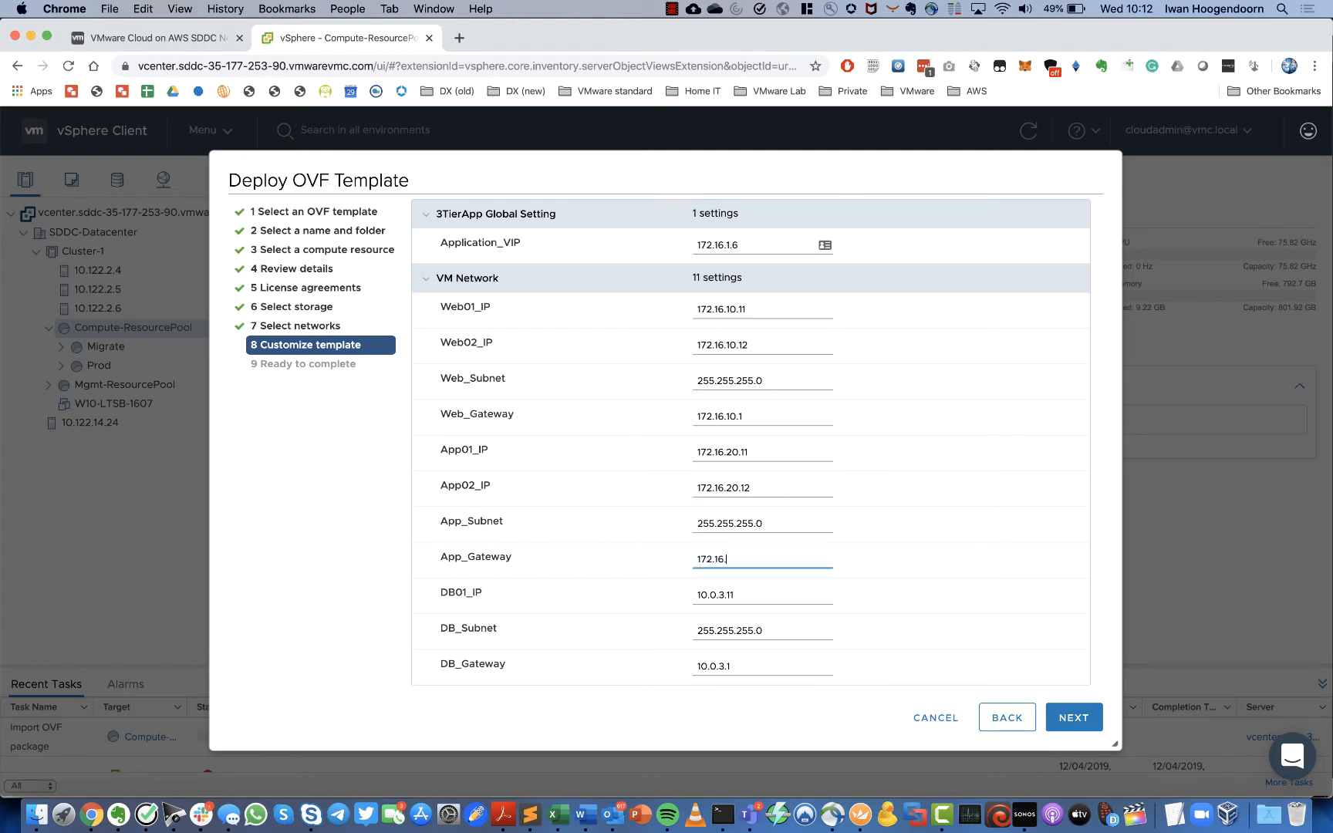
pyautogui.write('2.16.20.1')
# Set DB01_IP to 172.16.30.11 and DB_Gateway to 172.16.30.1
pyautogui.press('Tab')
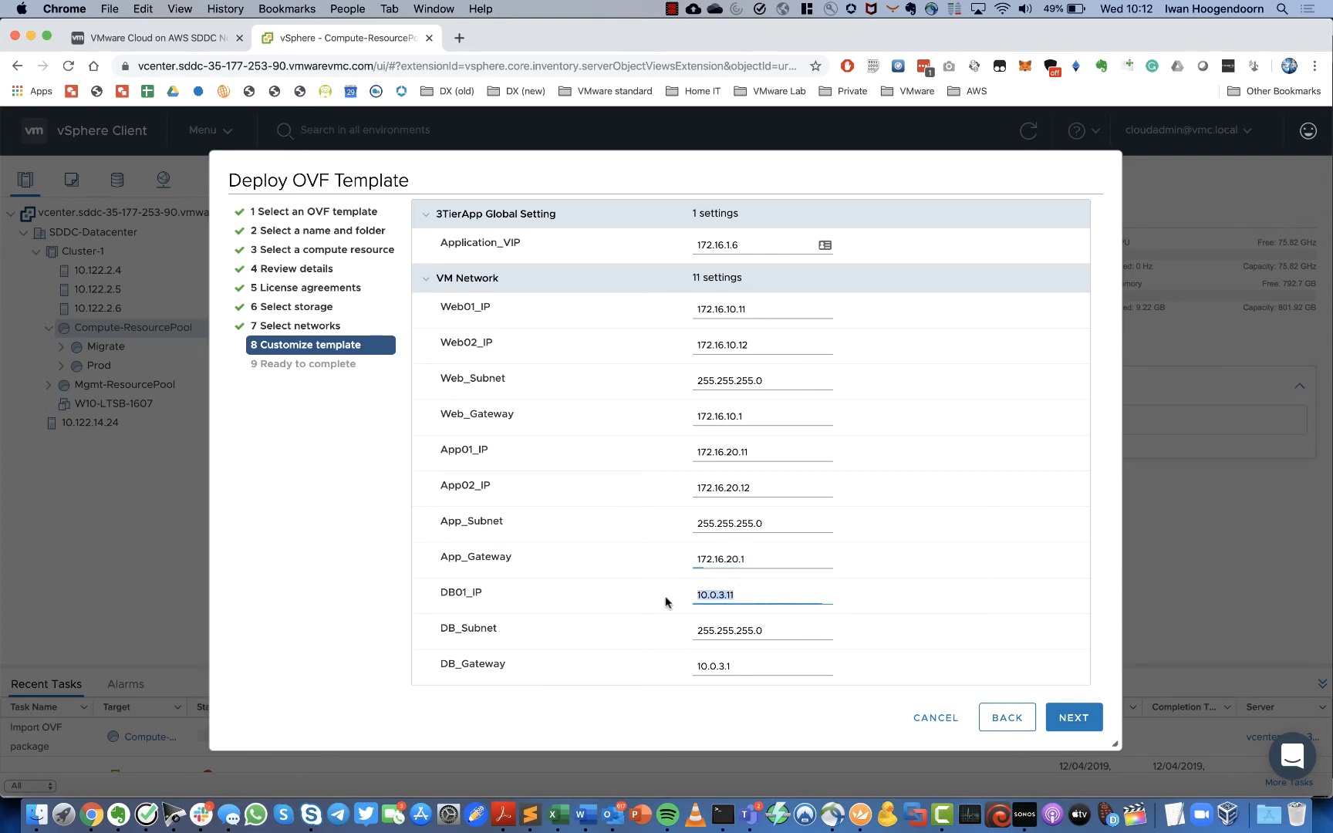
pyautogui.write('172.16.')
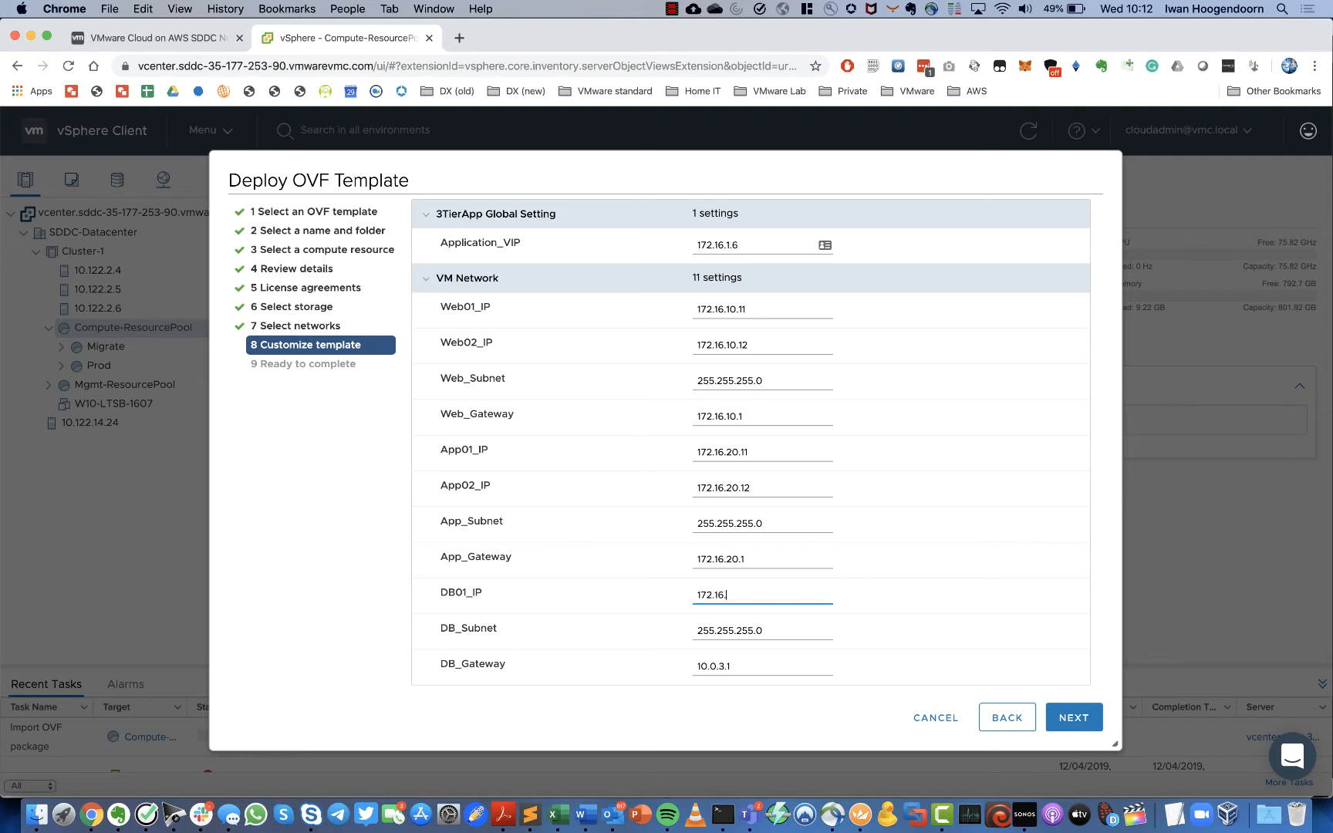
pyautogui.write('2')
pyautogui.press('BackSpace')
pyautogui.write('30.11')
pyautogui.click(725, 665)
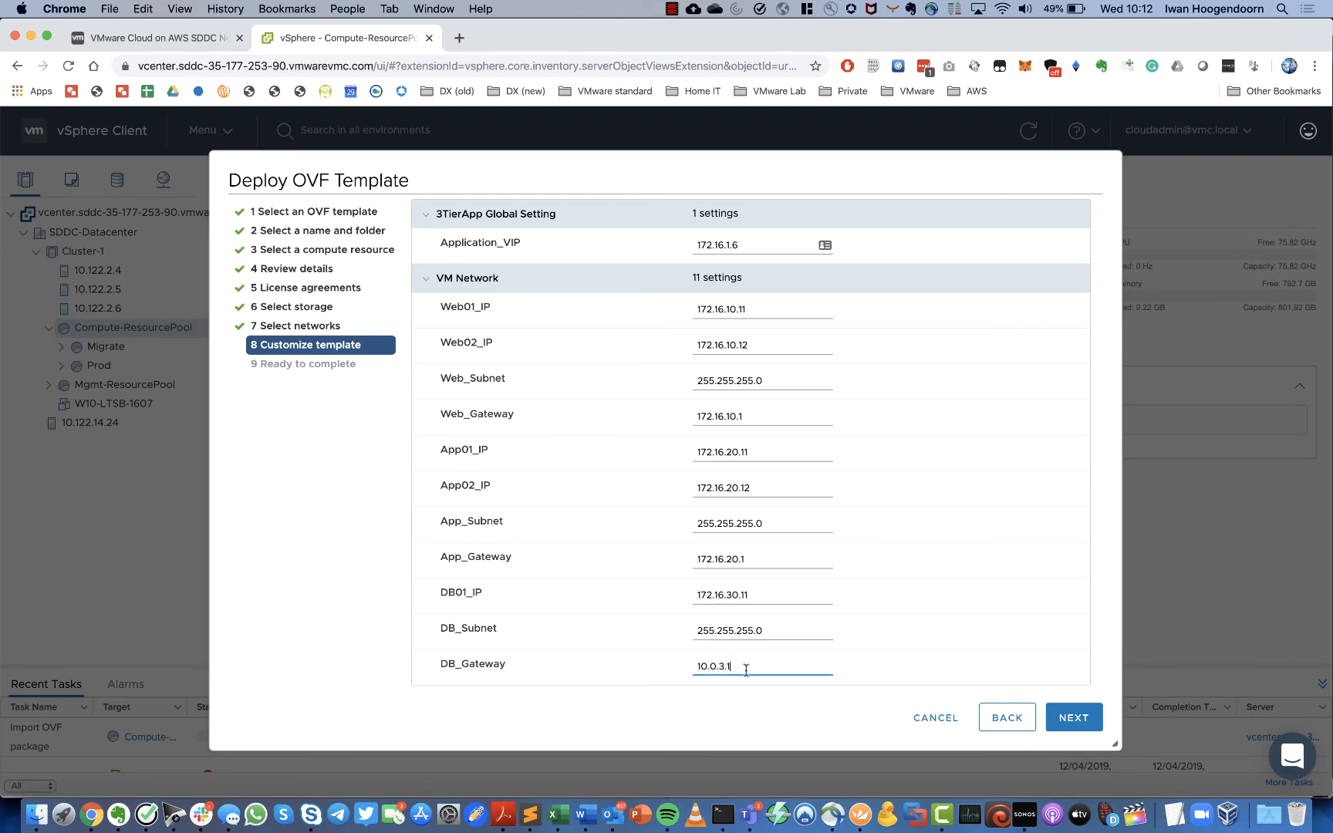
pyautogui.write('172.16')
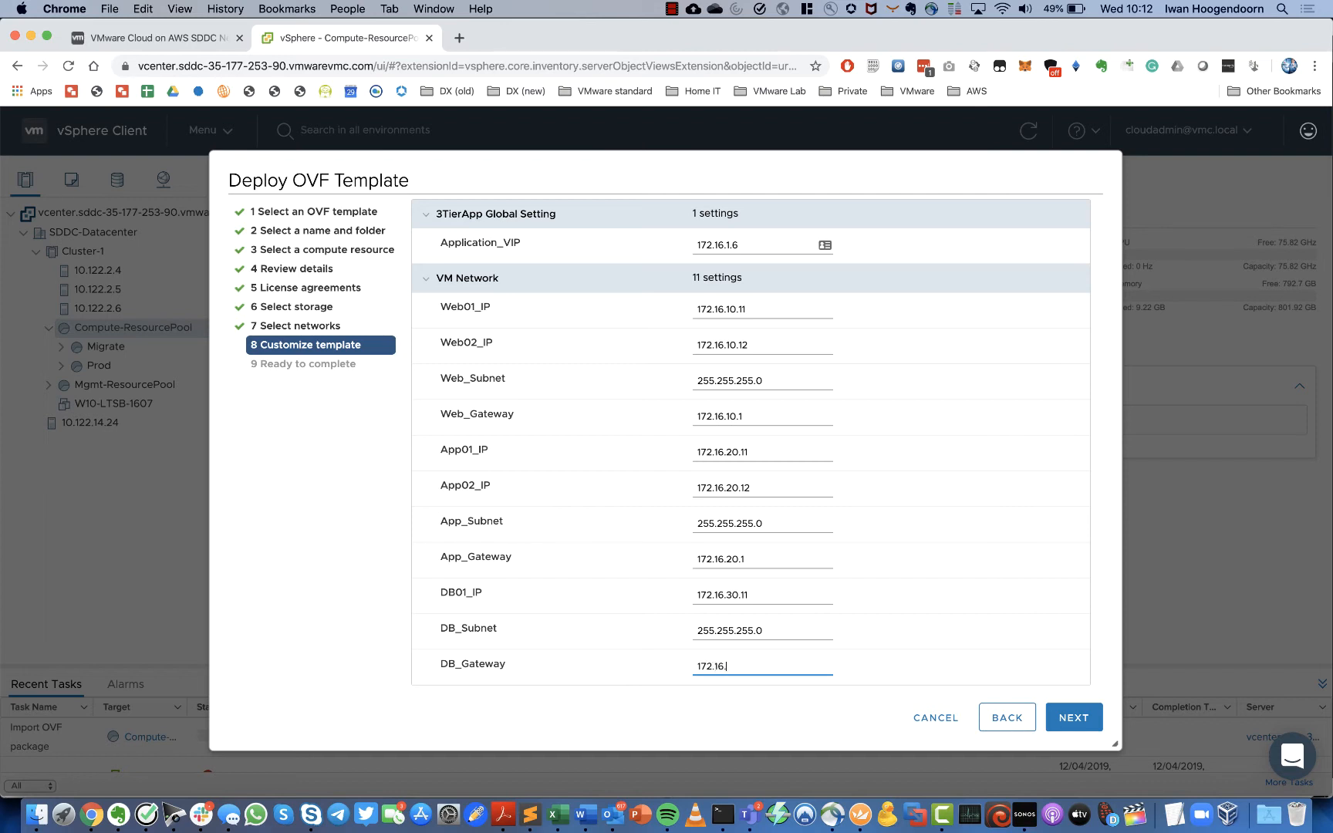
pyautogui.write('.30.1')
# Check the entered network settings and copy the App01_IP address 172.16.20.11 into Application_VIP
pyautogui.scroll(3, 726, 411)
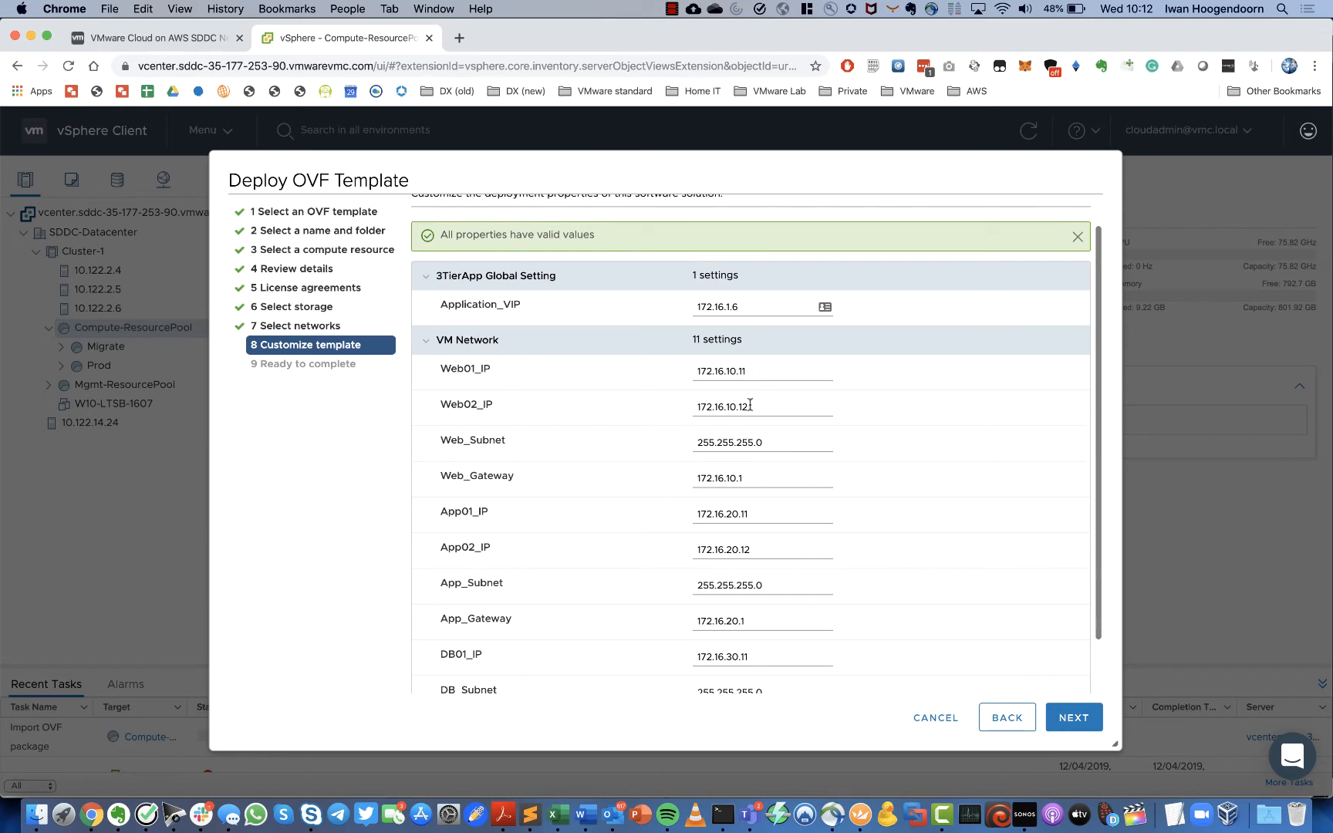
pyautogui.scroll(-1, 750, 403)
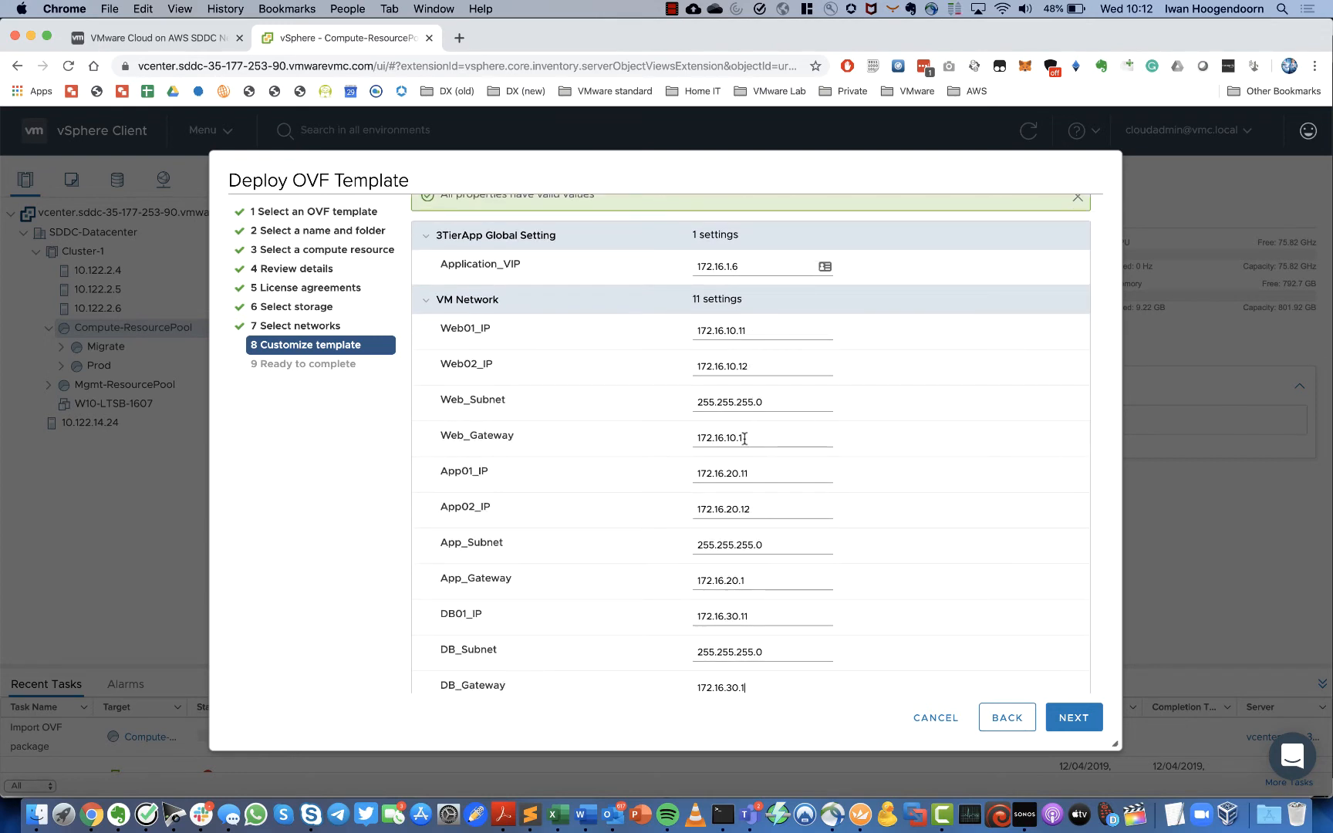
pyautogui.scroll(-1, 741, 459)
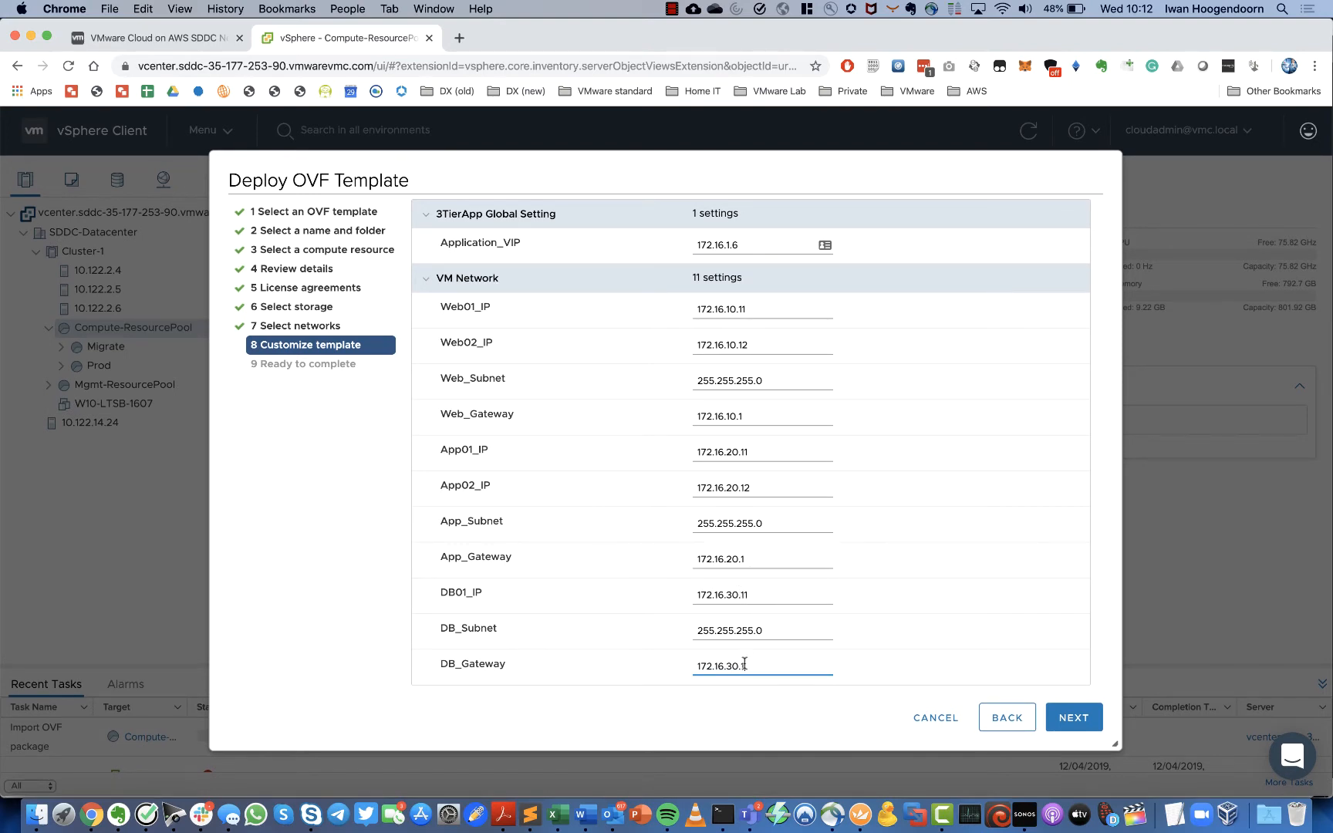
pyautogui.scroll(4, 744, 663)
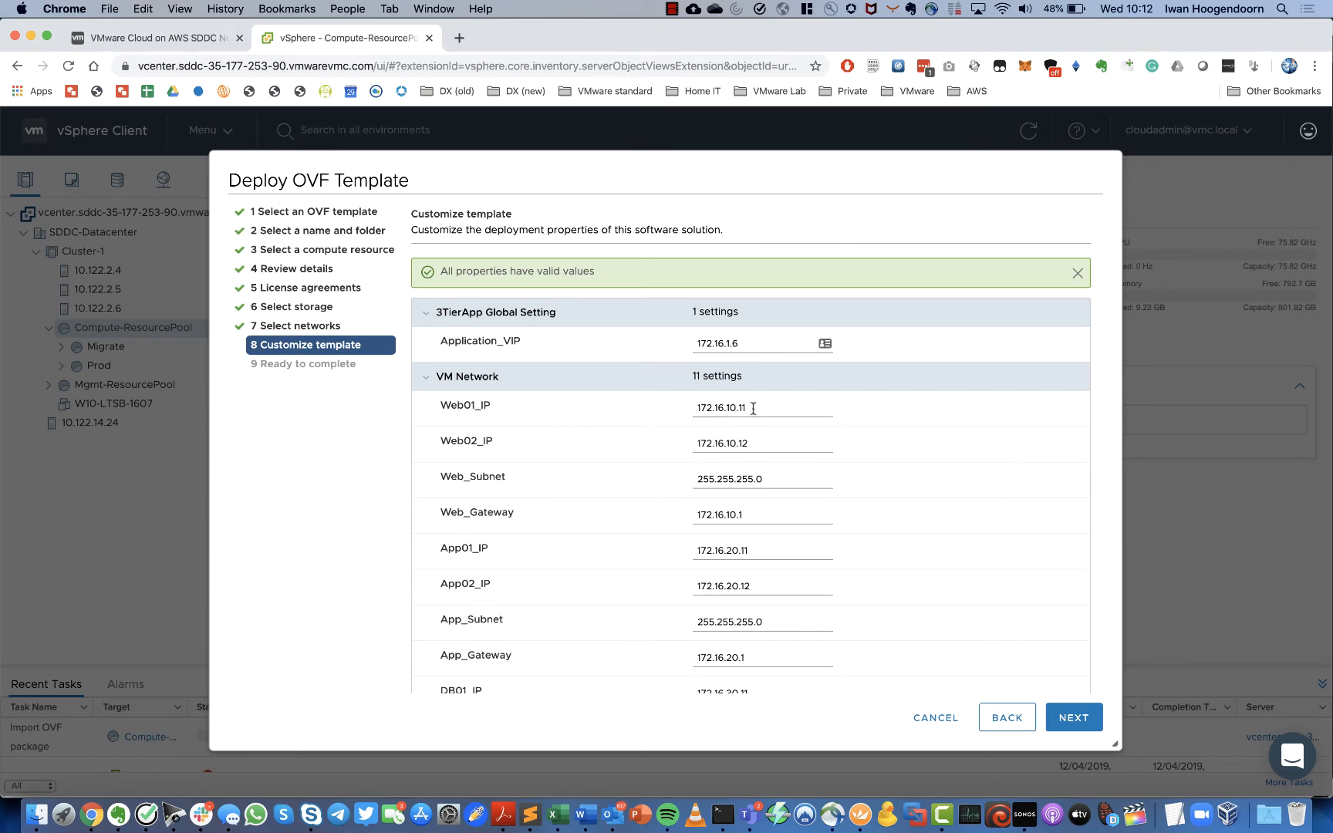
pyautogui.moveTo(753, 409); pyautogui.dragTo(633, 412)
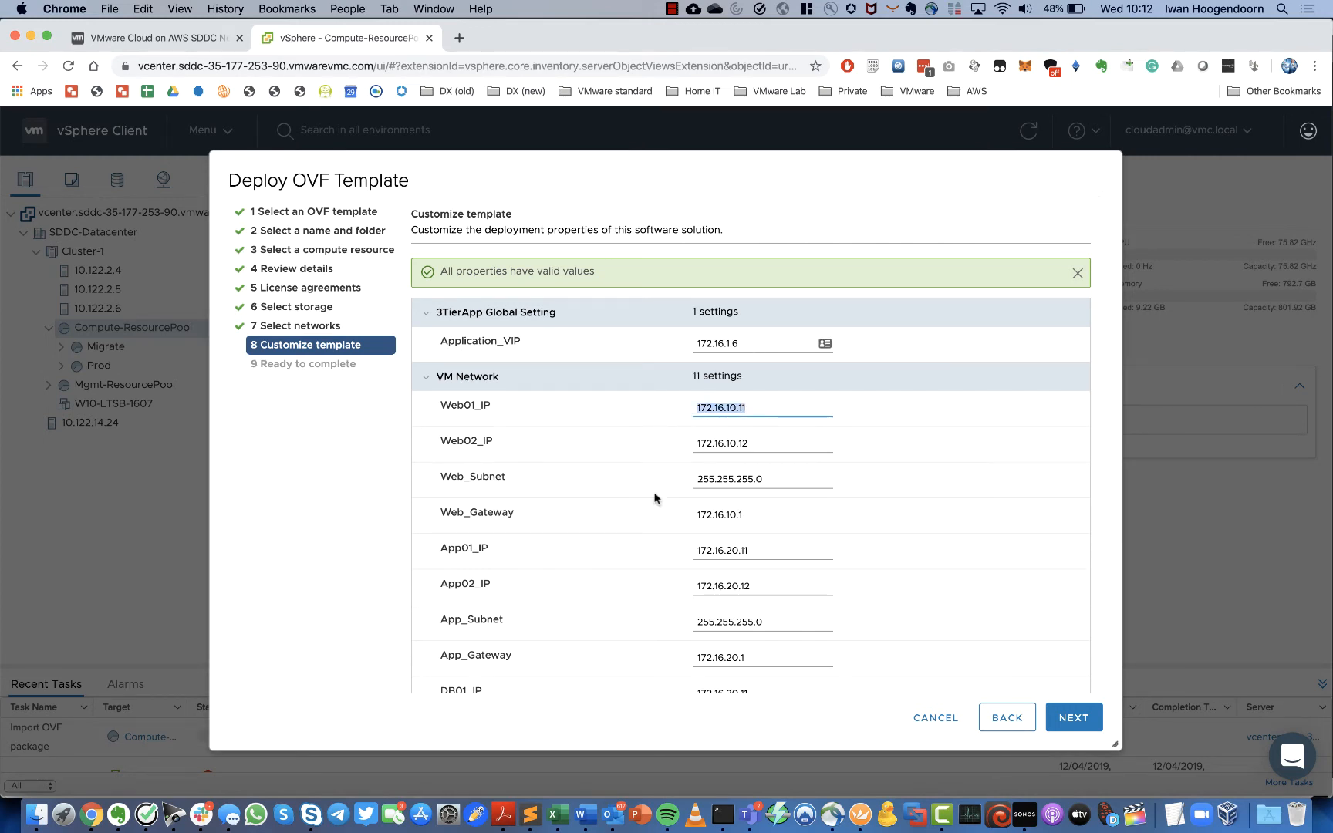
pyautogui.moveTo(763, 551); pyautogui.dragTo(603, 546)
pyautogui.press('super+c')
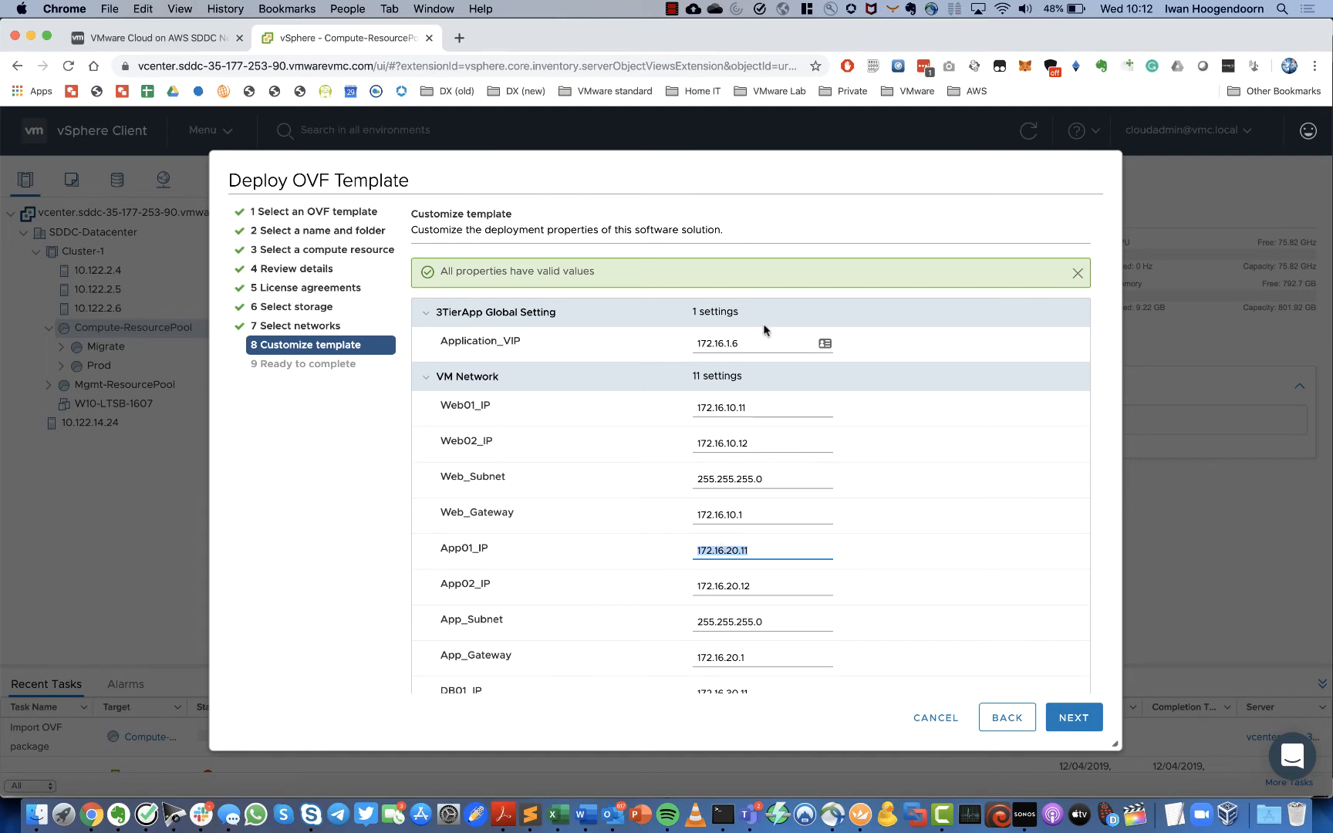
pyautogui.moveTo(755, 345); pyautogui.dragTo(692, 347)
pyautogui.press('super+v')
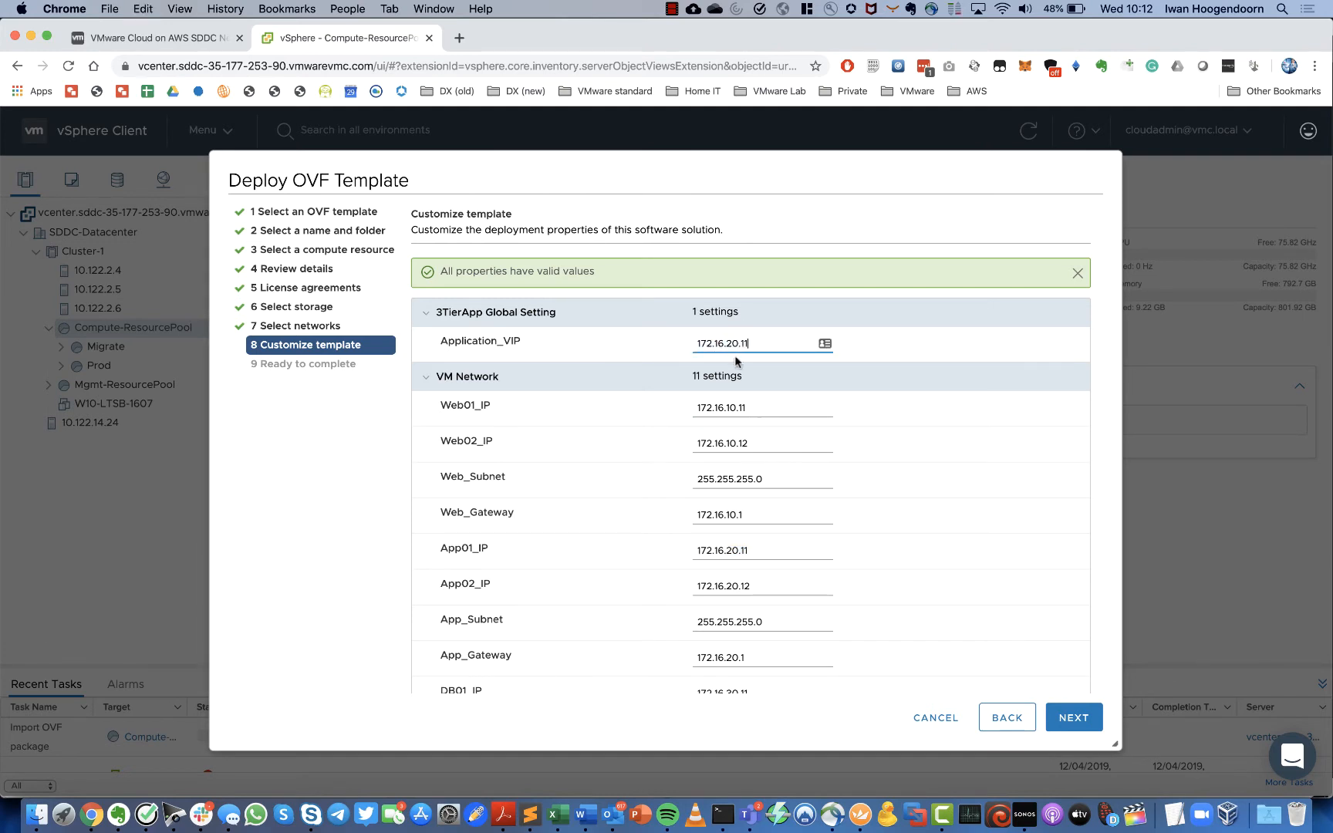
pyautogui.click(1026, 347)
# Review the template properties, finish the OVF deployment, and expand the 3-TIER-IWAN vApp in the inventory
pyautogui.scroll(-2, 786, 585)
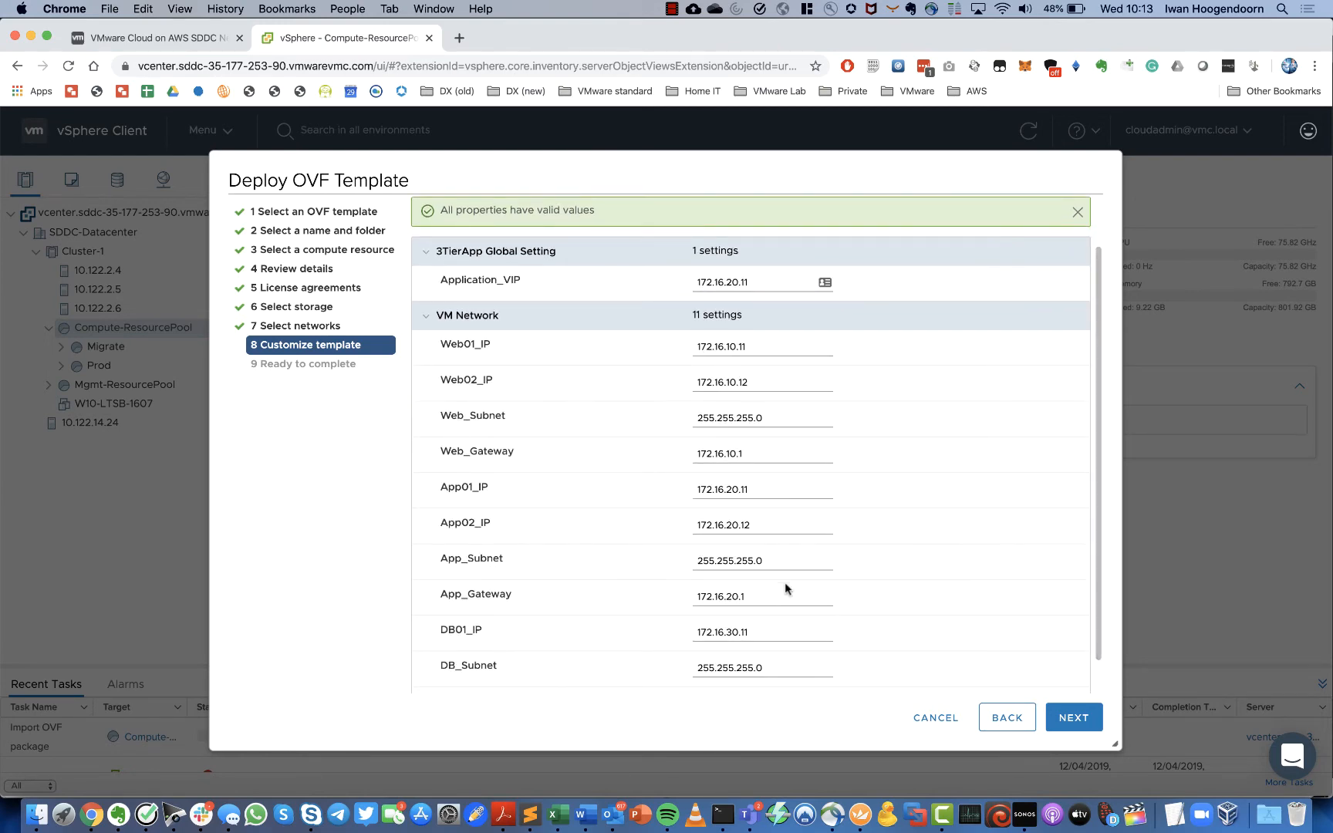
pyautogui.scroll(-1, 785, 583)
pyautogui.scroll(3, 785, 583)
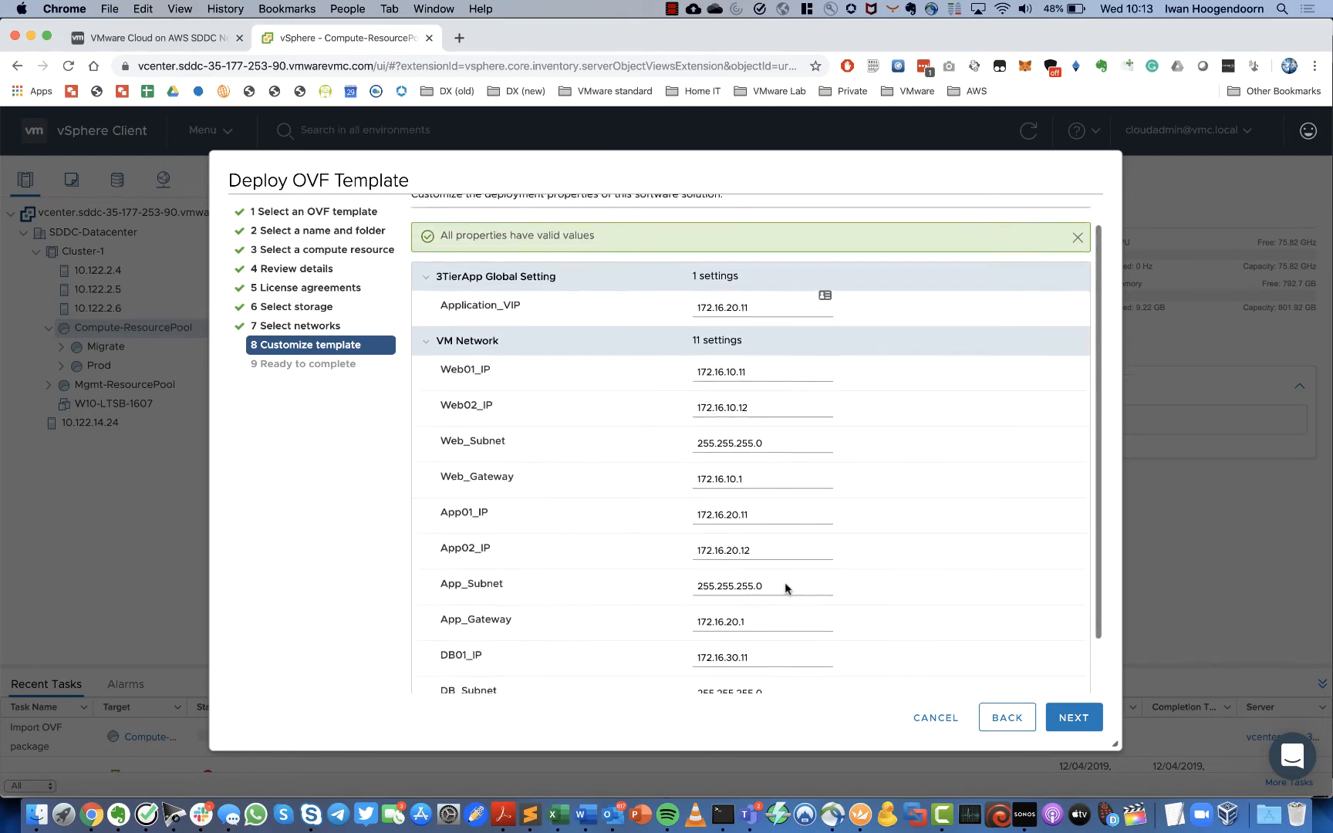
pyautogui.click(1073, 719)
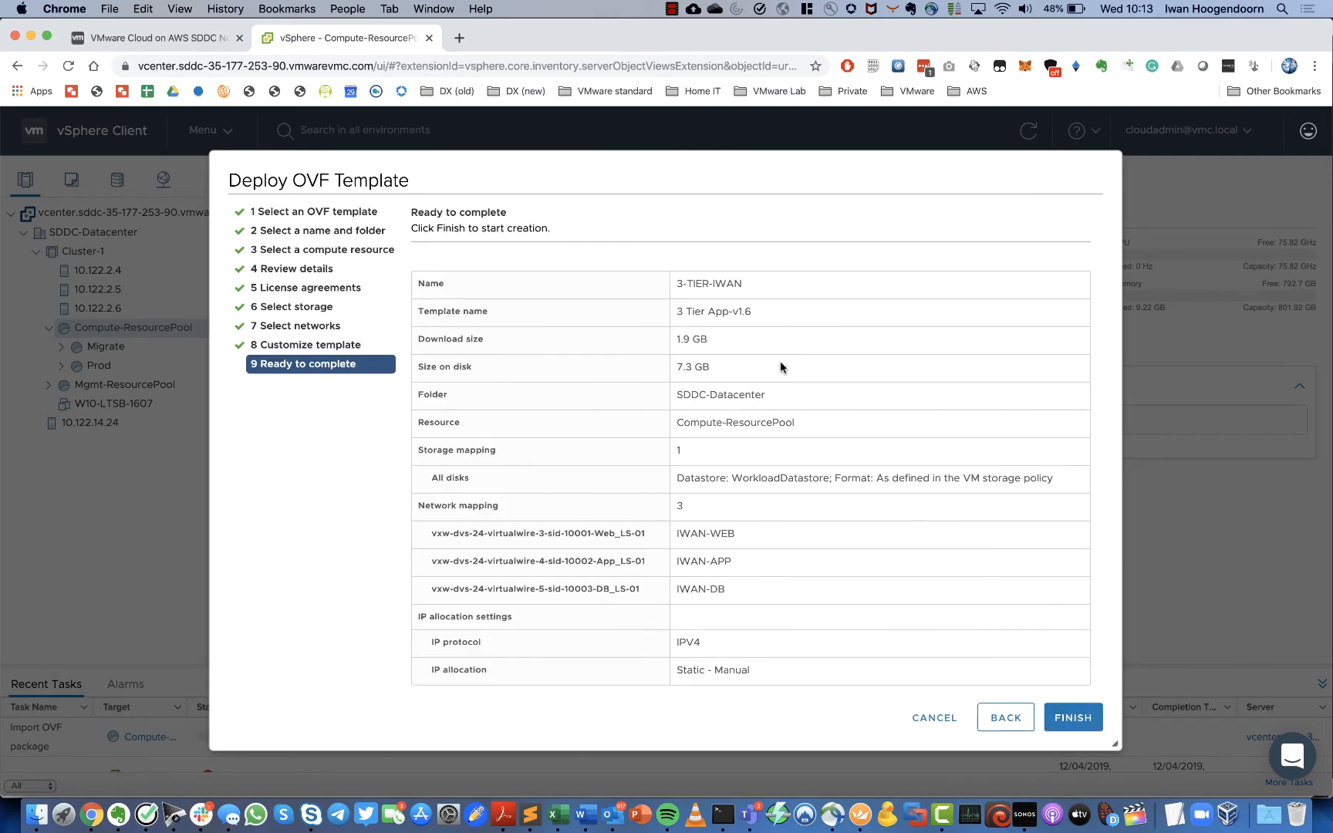
pyautogui.click(1071, 717)
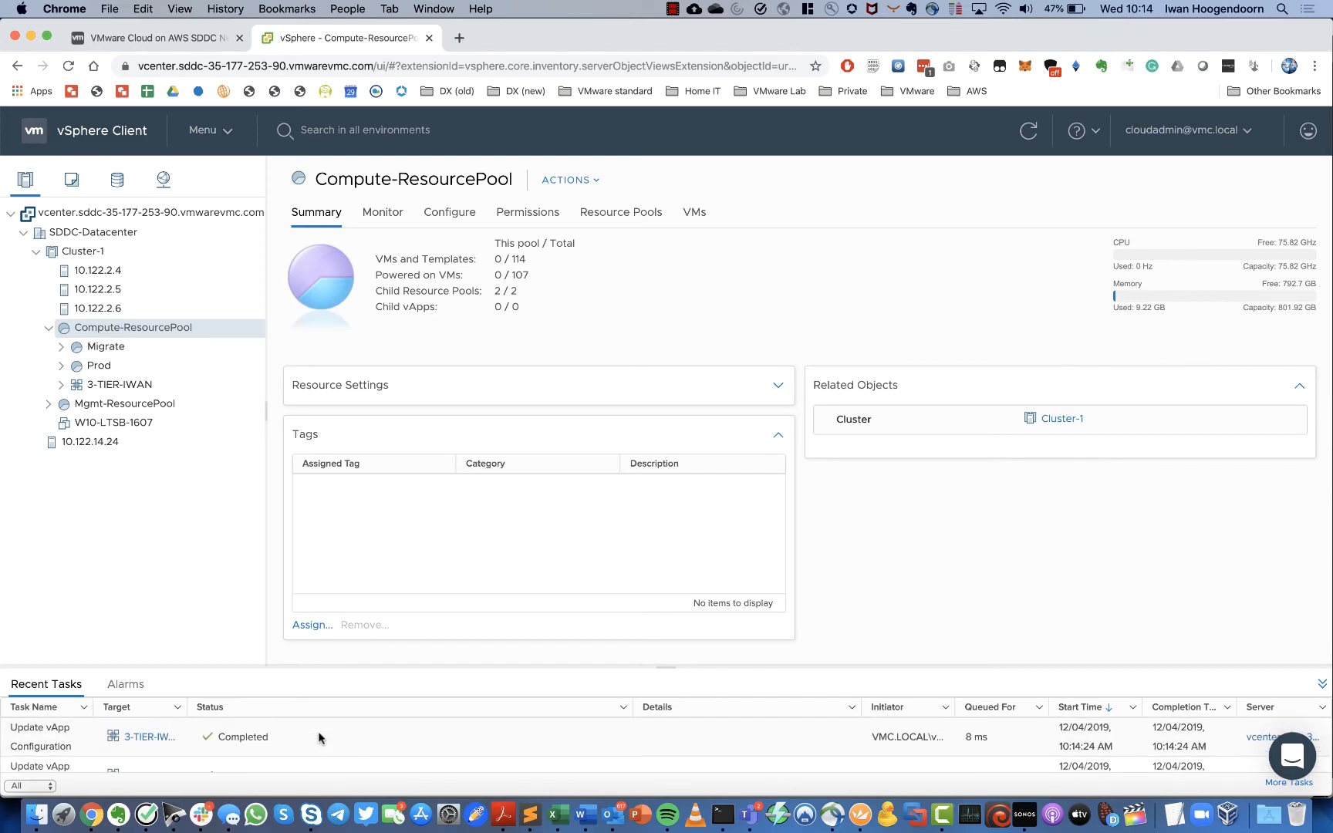
pyautogui.click(61, 385)
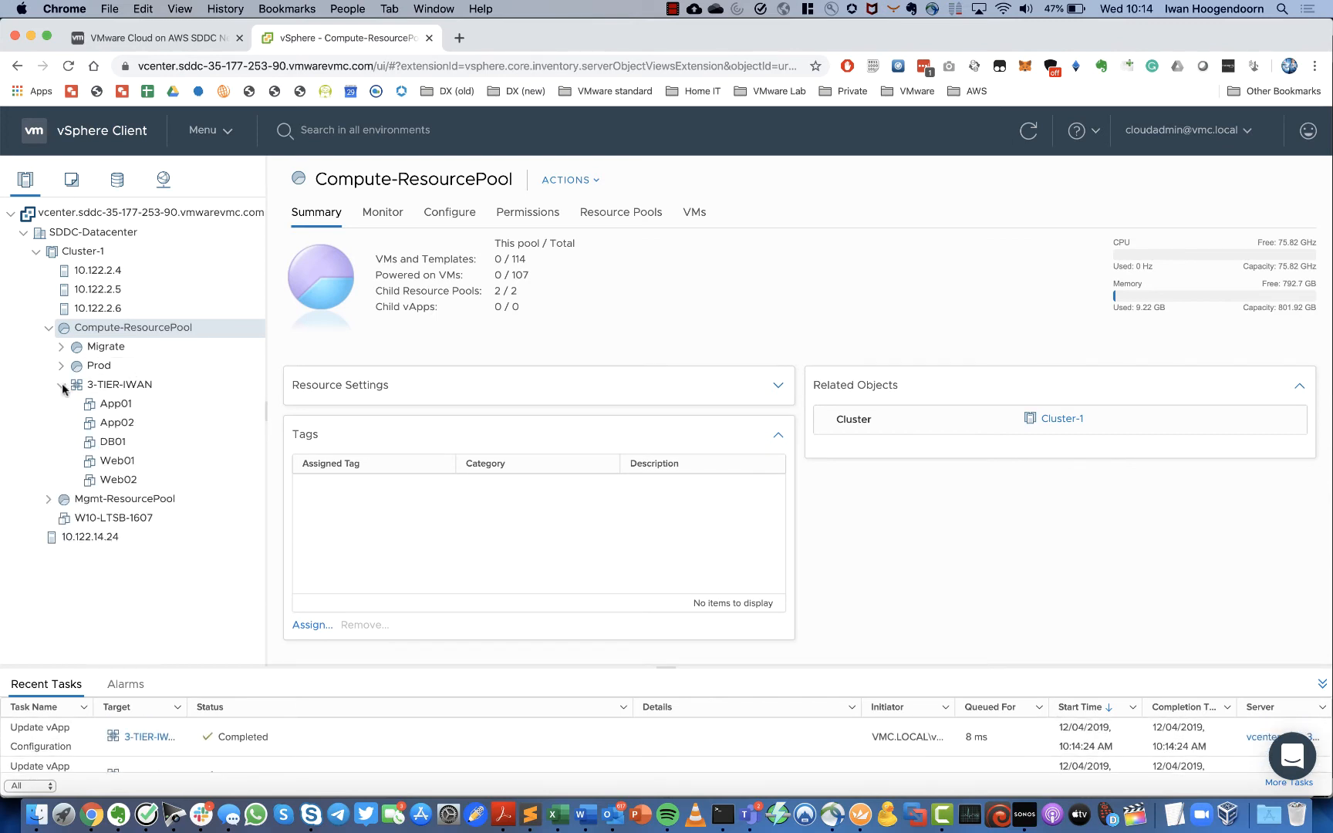
# Check the App01 virtual machine's summary and power on the 3-TIER-IWAN vApp
pyautogui.click(122, 404)
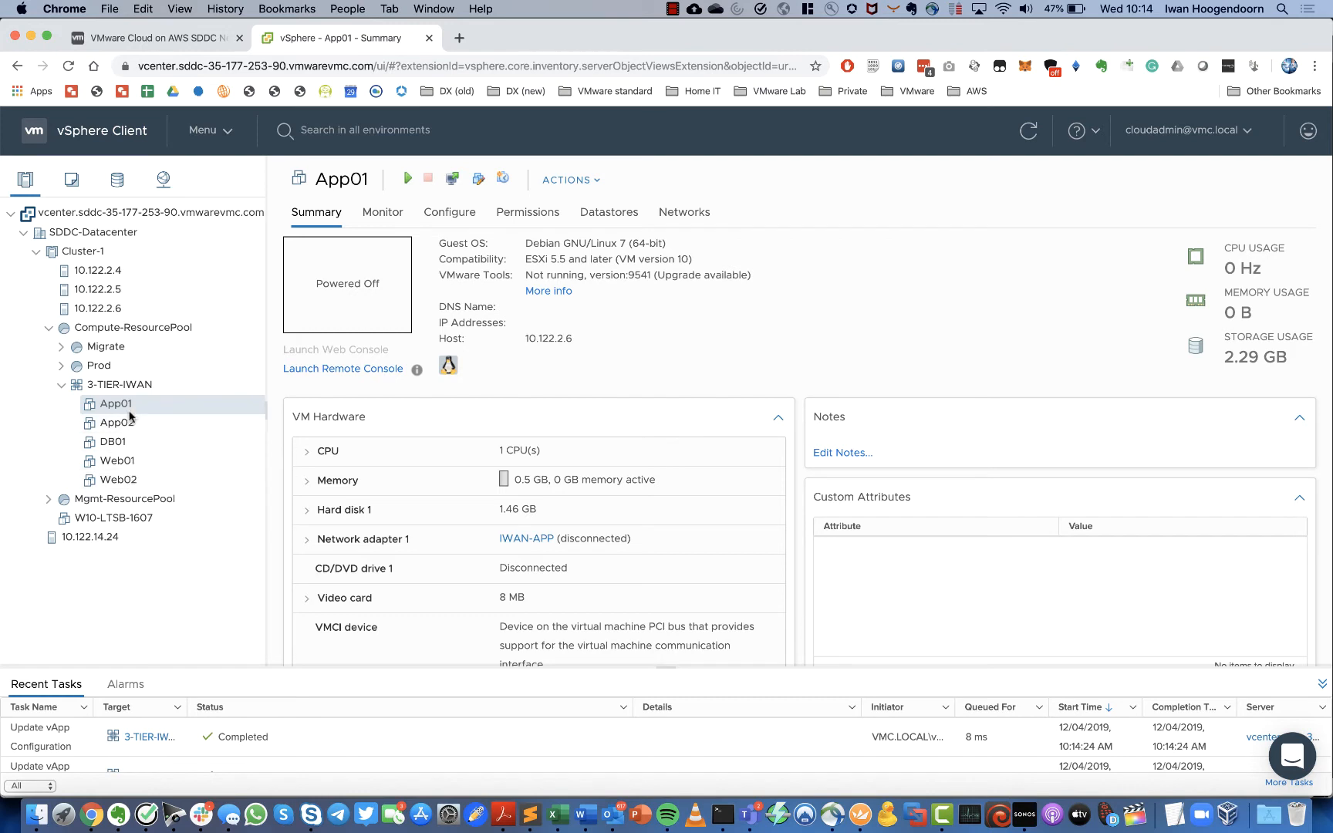
pyautogui.click(115, 386)
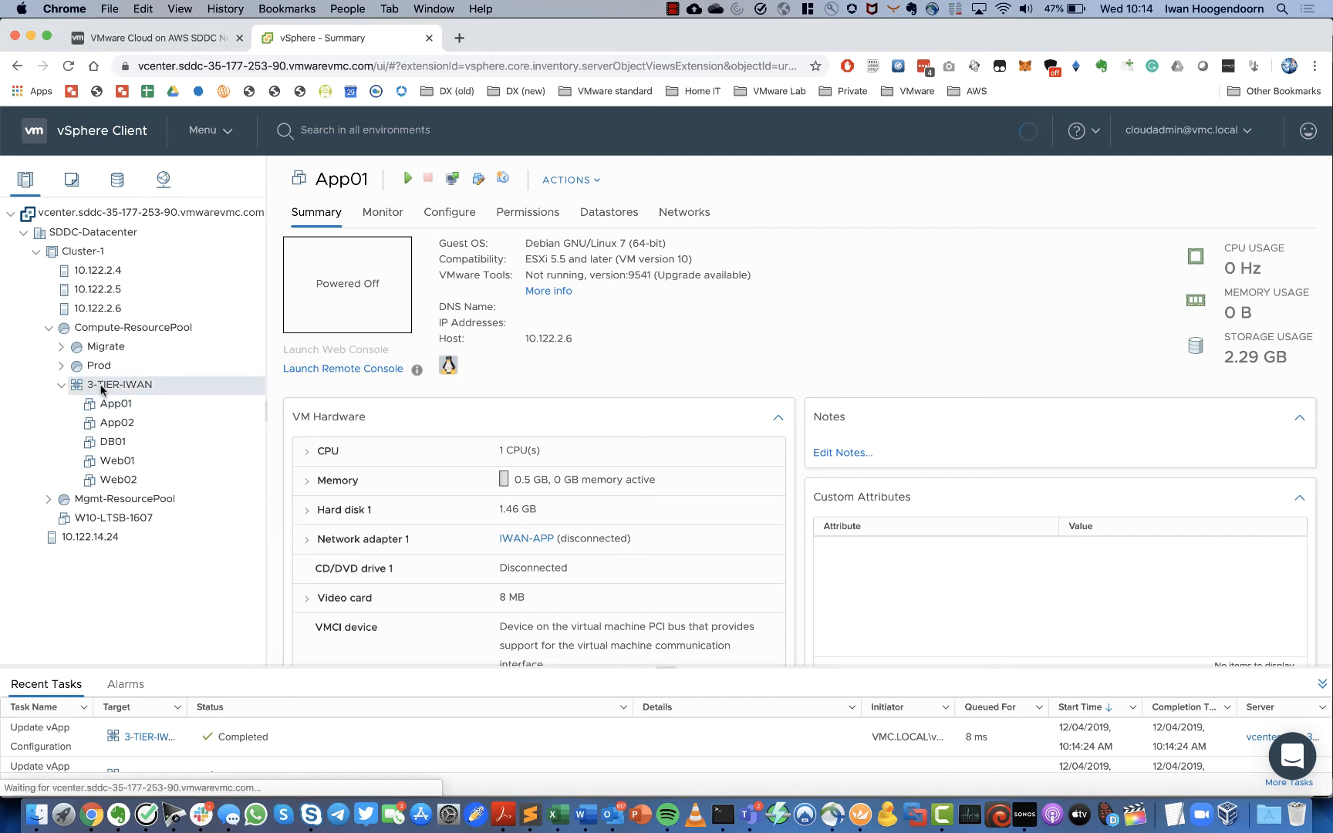
pyautogui.rightClick(115, 390)
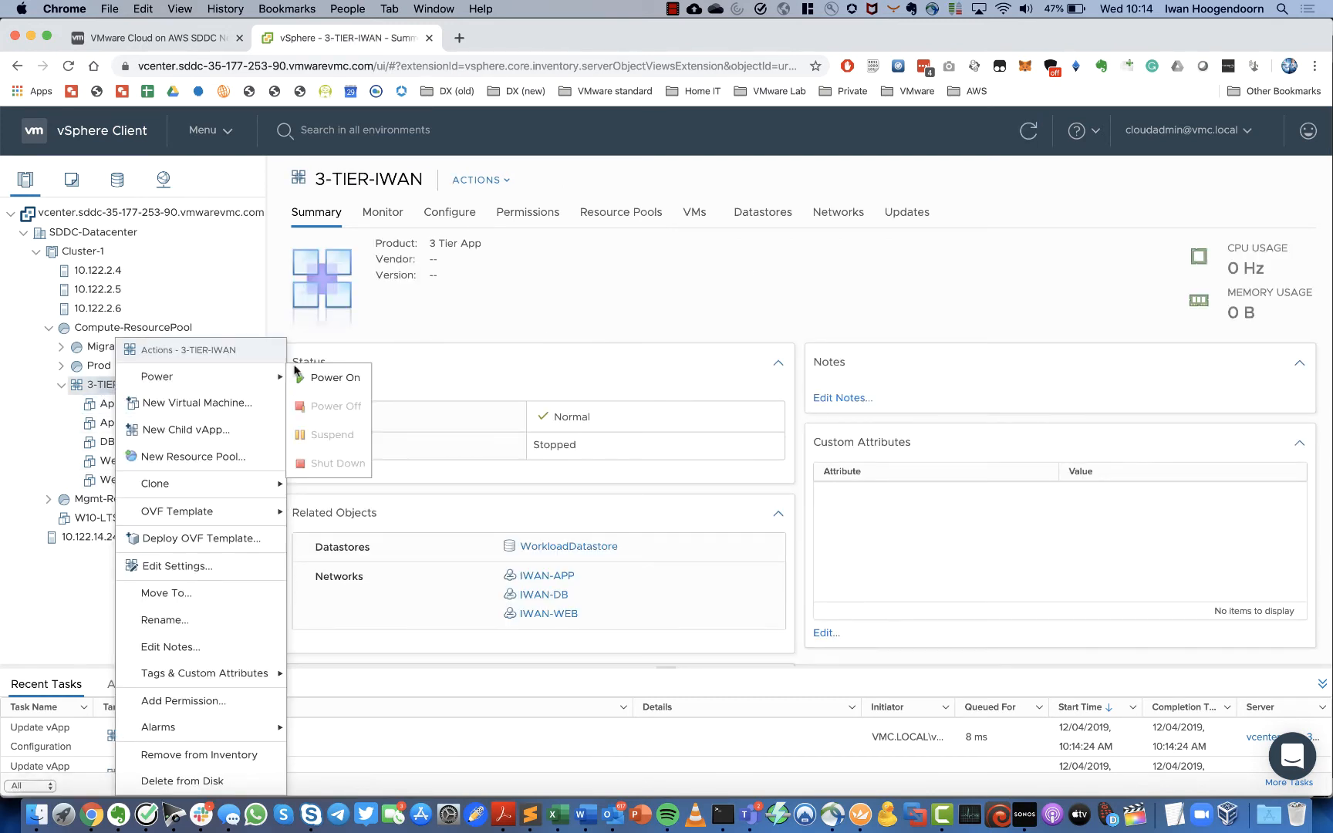
pyautogui.click(324, 379)
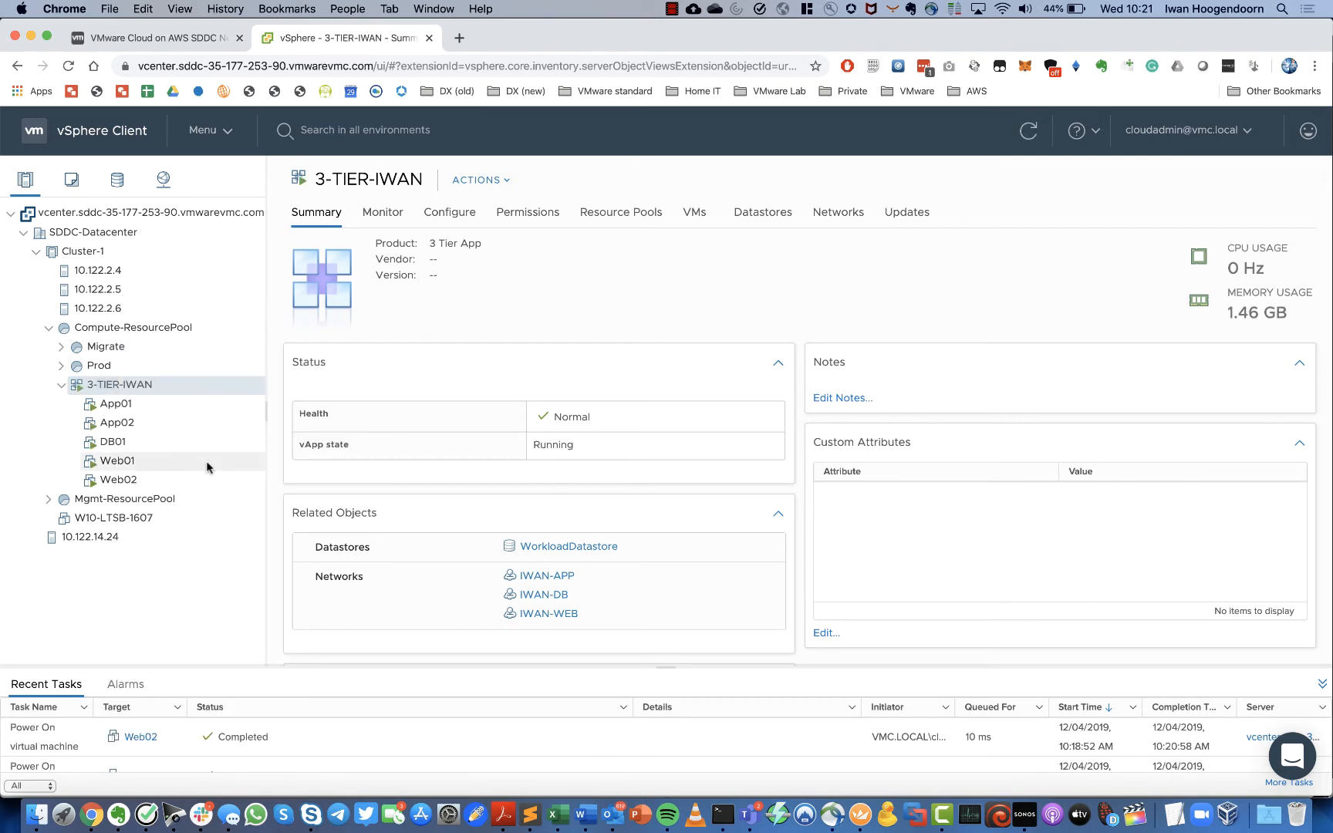
# Open the web console of Web01 and log in as root with the account password
pyautogui.click(136, 460)
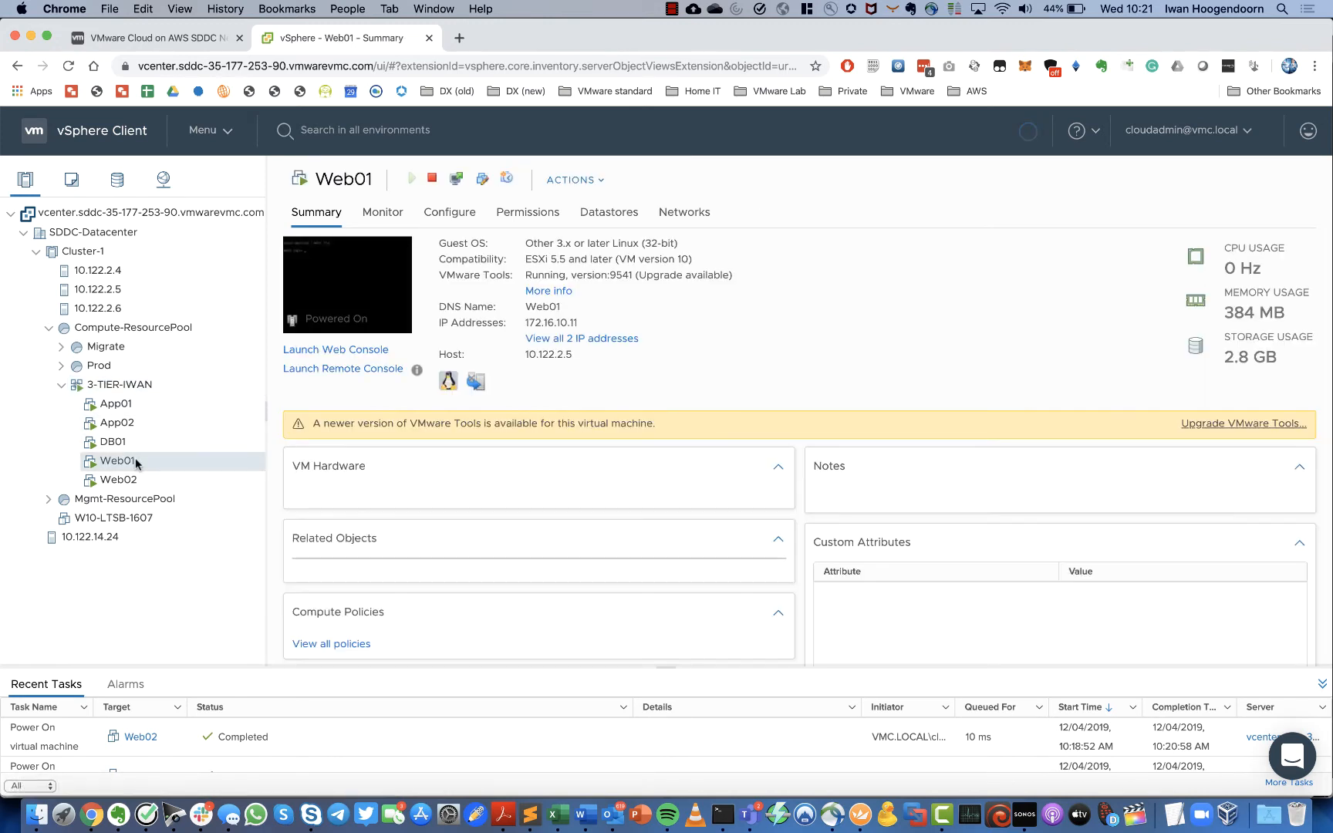
pyautogui.click(326, 351)
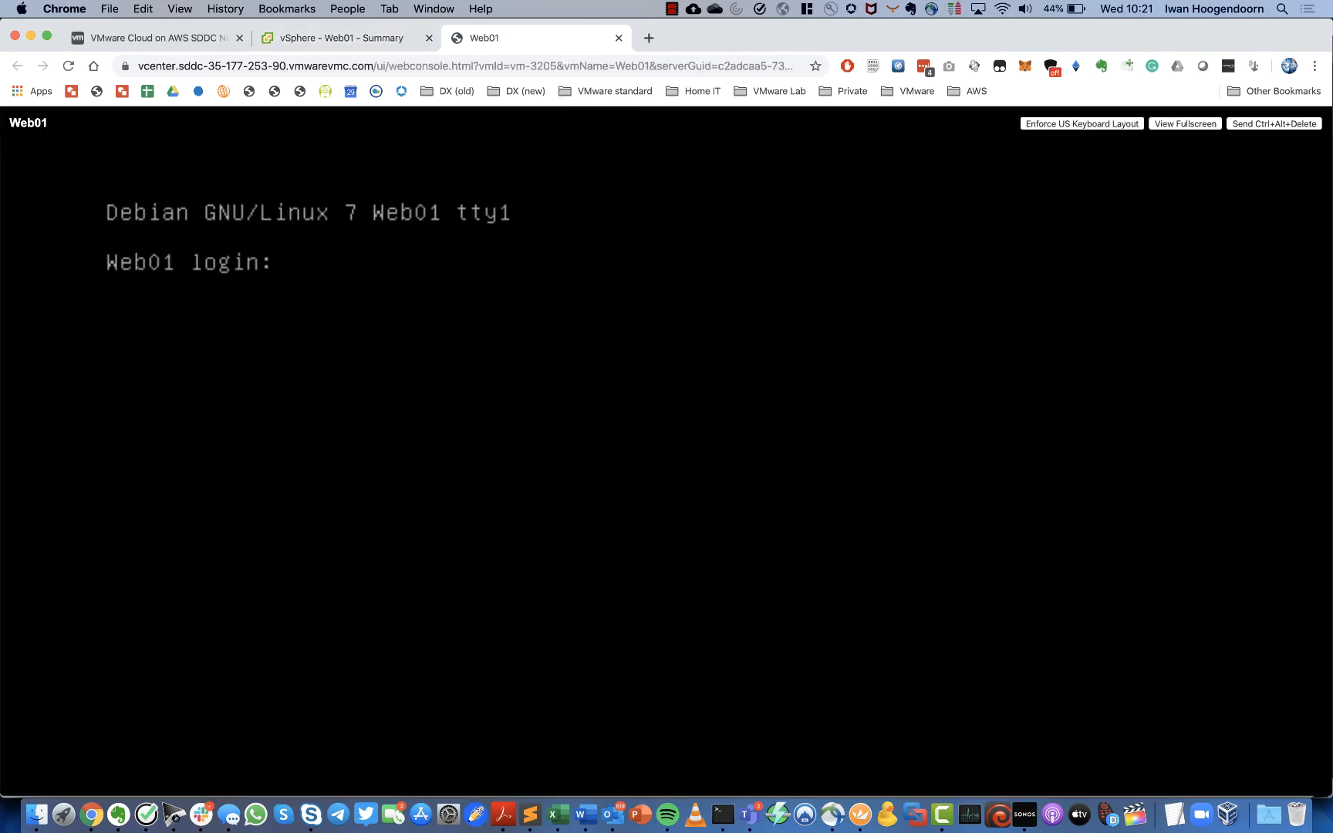
pyautogui.write('root')
pyautogui.press('Return')
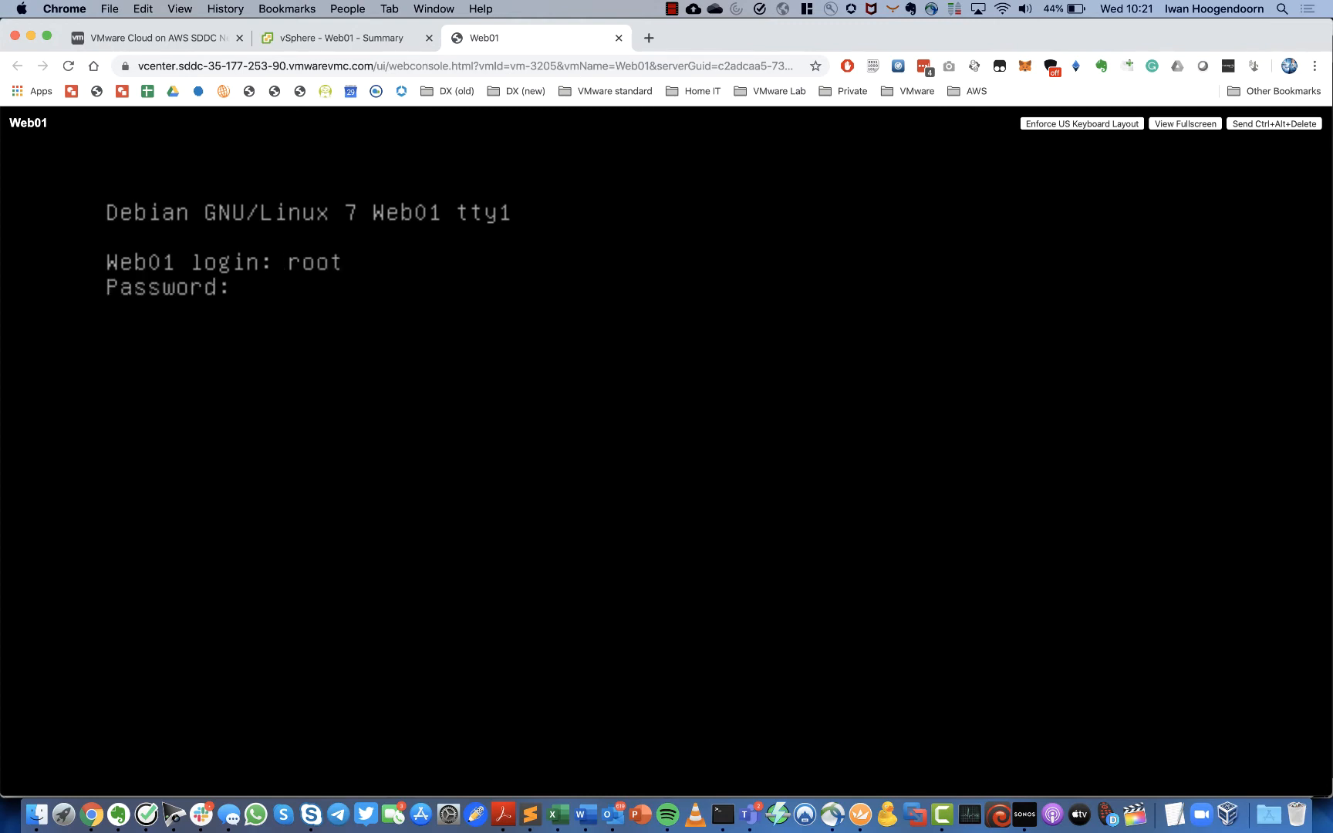
pyautogui.press('Return')
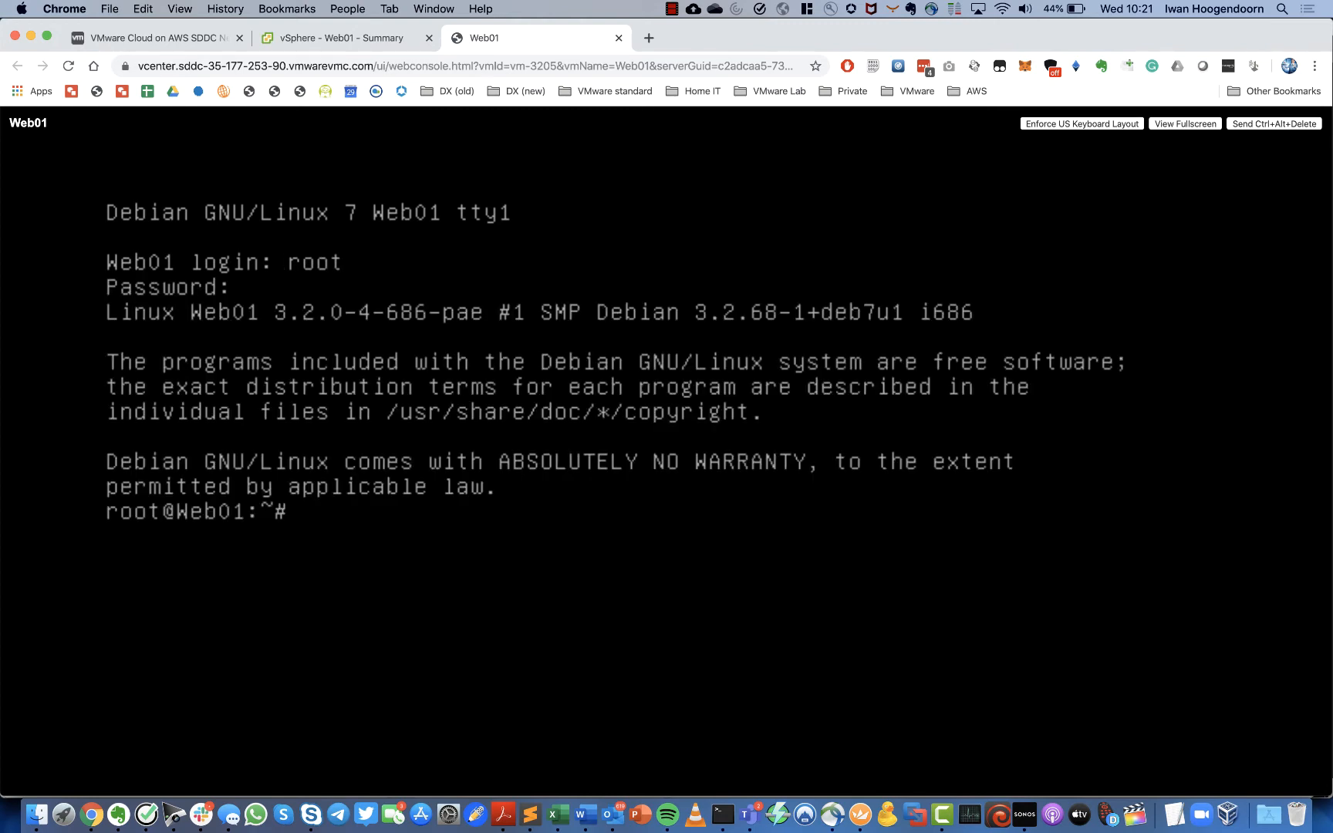
# Show Web01's network interfaces with ip a and ping the web gateway 172.16.10.1
pyautogui.write('ip a')
pyautogui.press('Return')
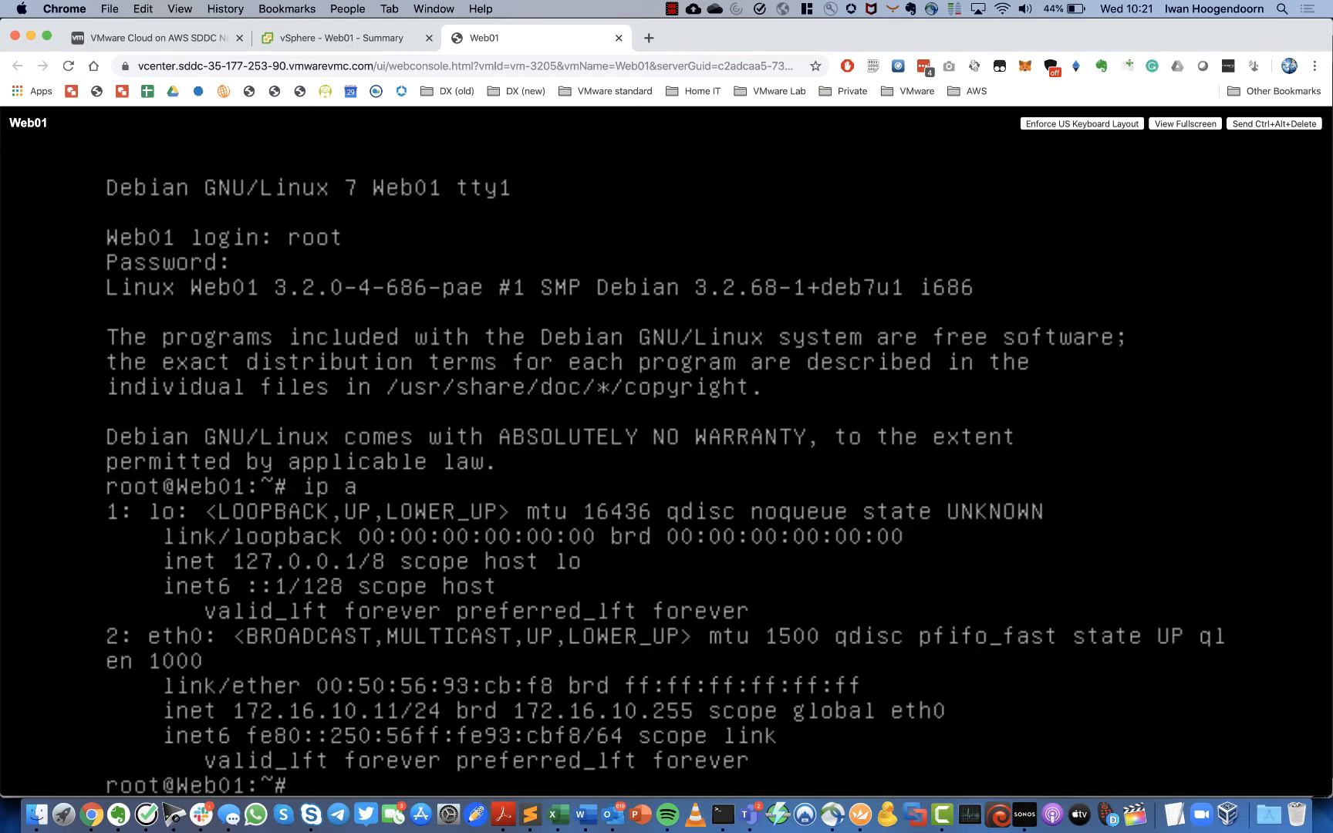
pyautogui.write('ping 172.16.')
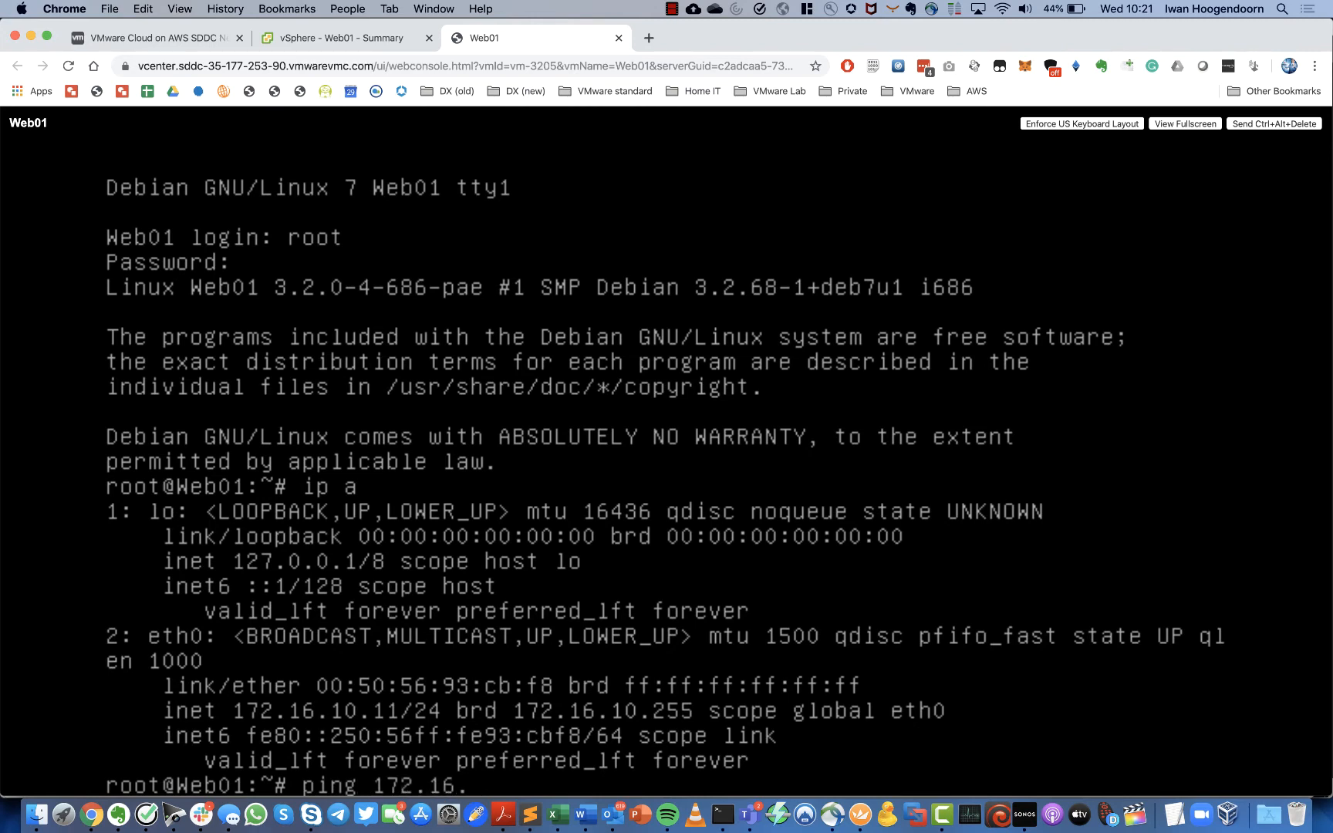
pyautogui.write('10.1')
pyautogui.press('Return')
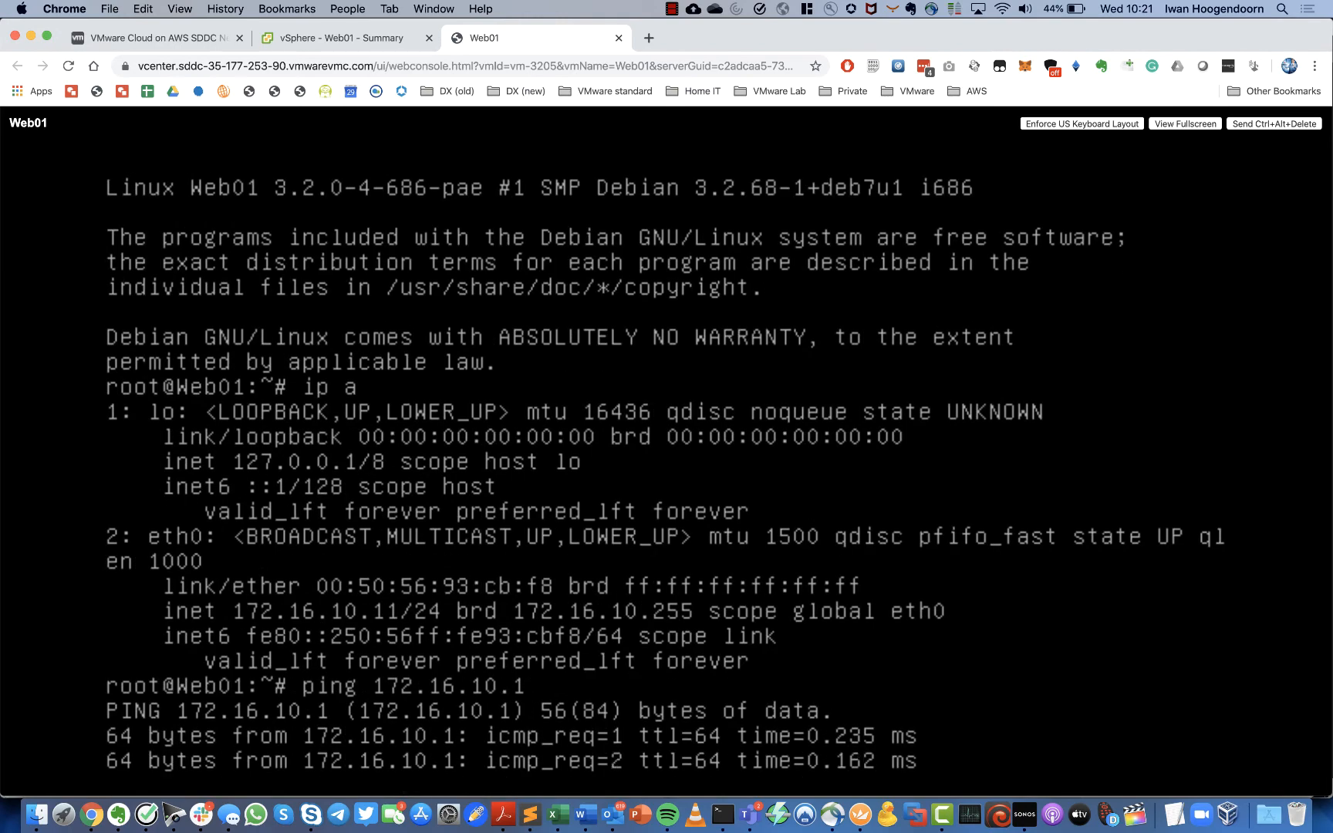
pyautogui.hotkey('ctrl', 'c')
# Ping the second web server at 172.16.10.12 from Web01, stopping after a few replies
pyautogui.press('Up')
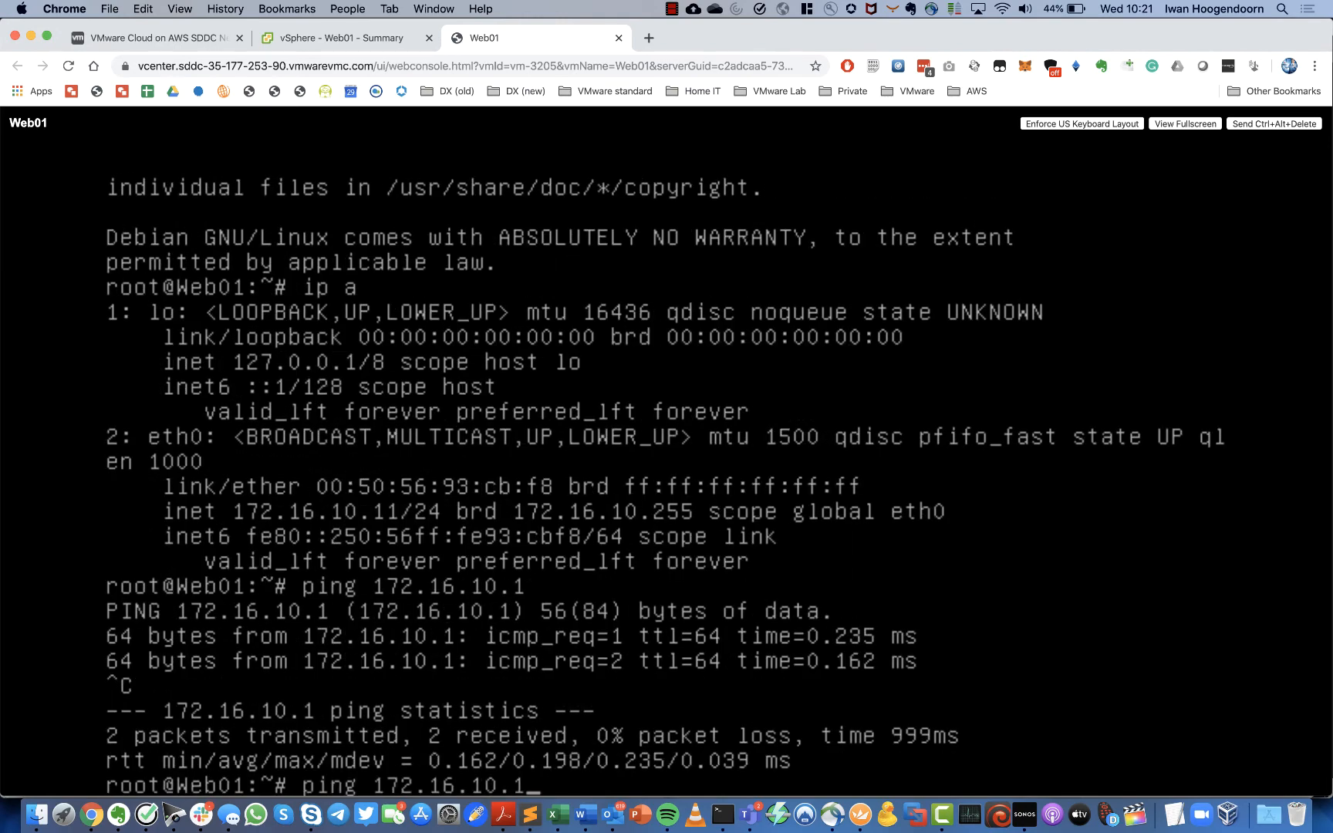
pyautogui.write('2')
pyautogui.press('Return')
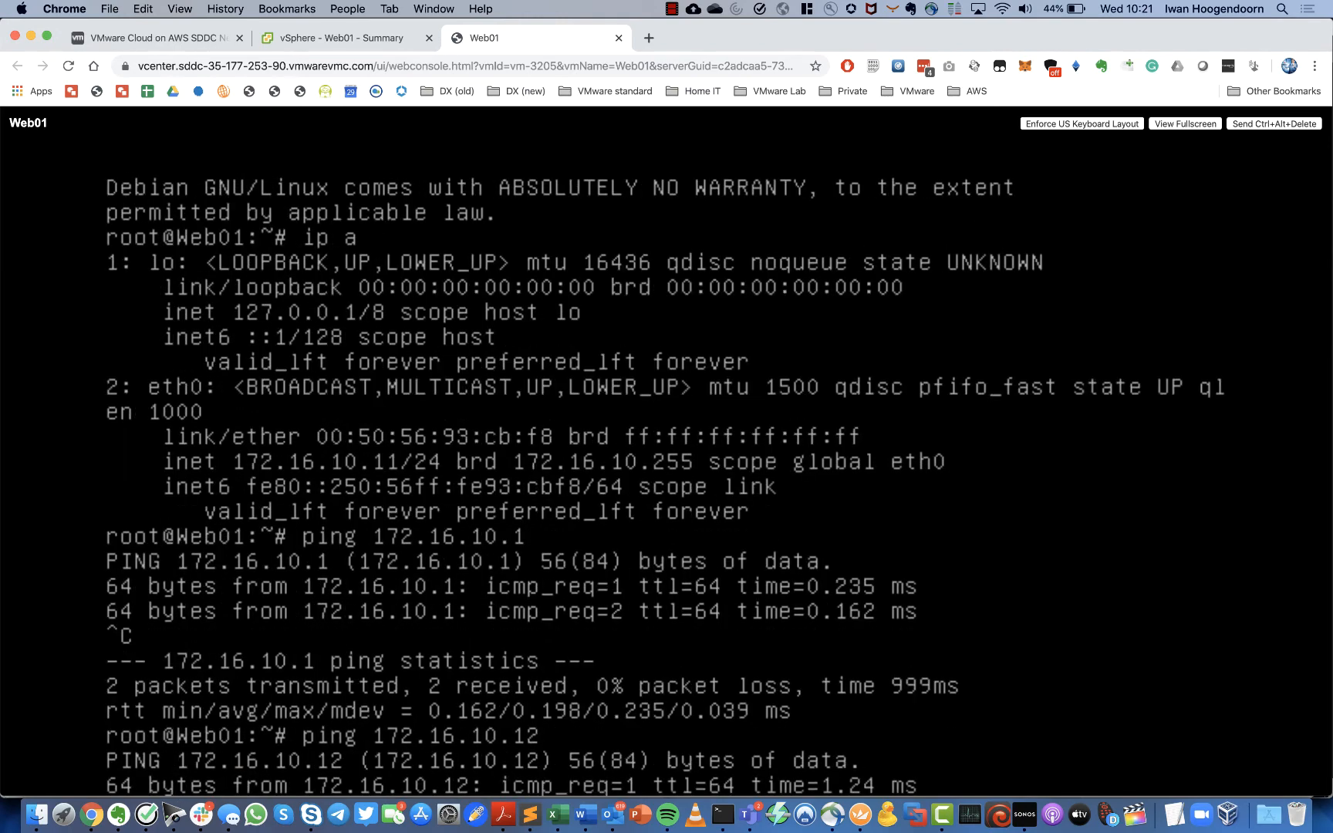
pyautogui.hotkey('ctrl', 'c')
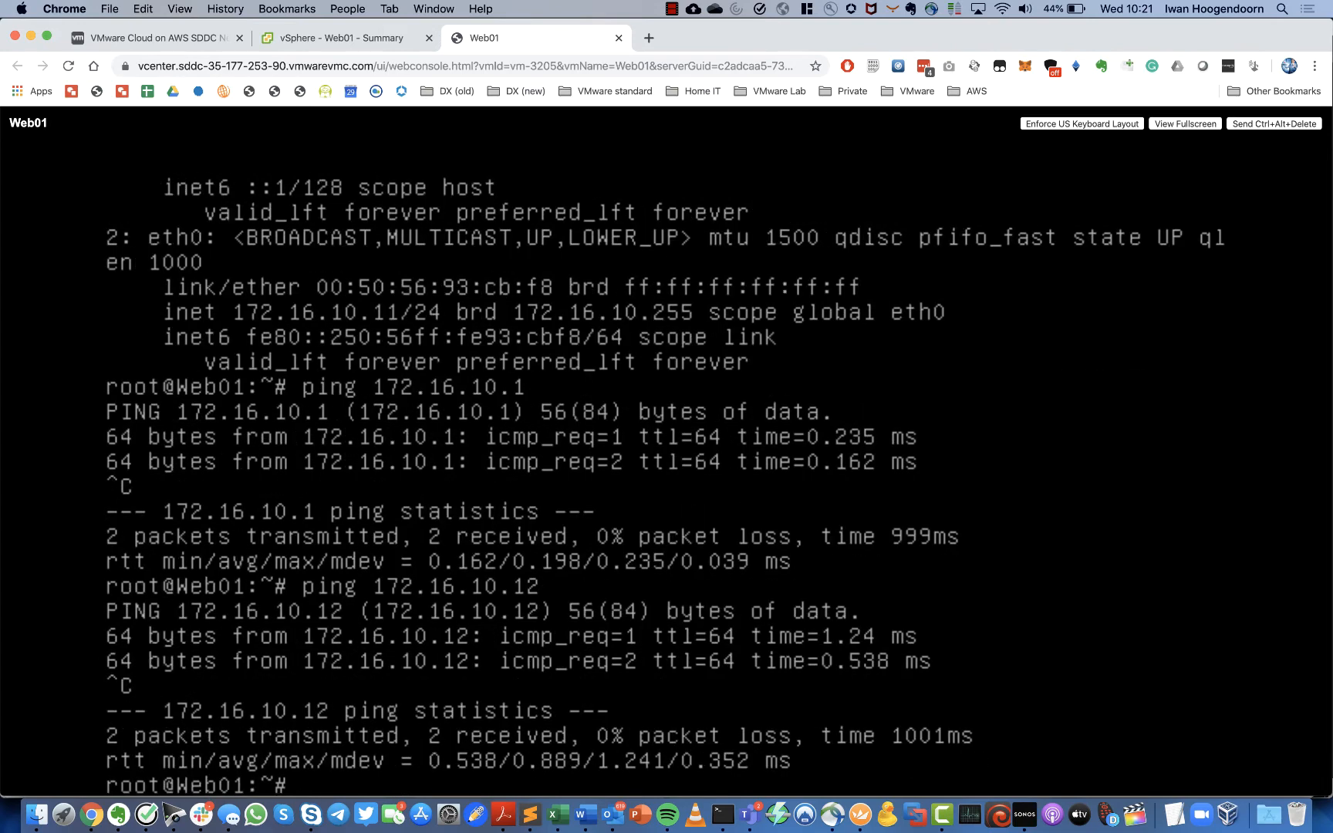
# Test connectivity from Web01 to the first app server by pinging 172.16.20.11
pyautogui.press('Up')
pyautogui.press('BackSpace')
pyautogui.press('BackSpace')
pyautogui.press('BackSpace')
pyautogui.press('BackSpace')
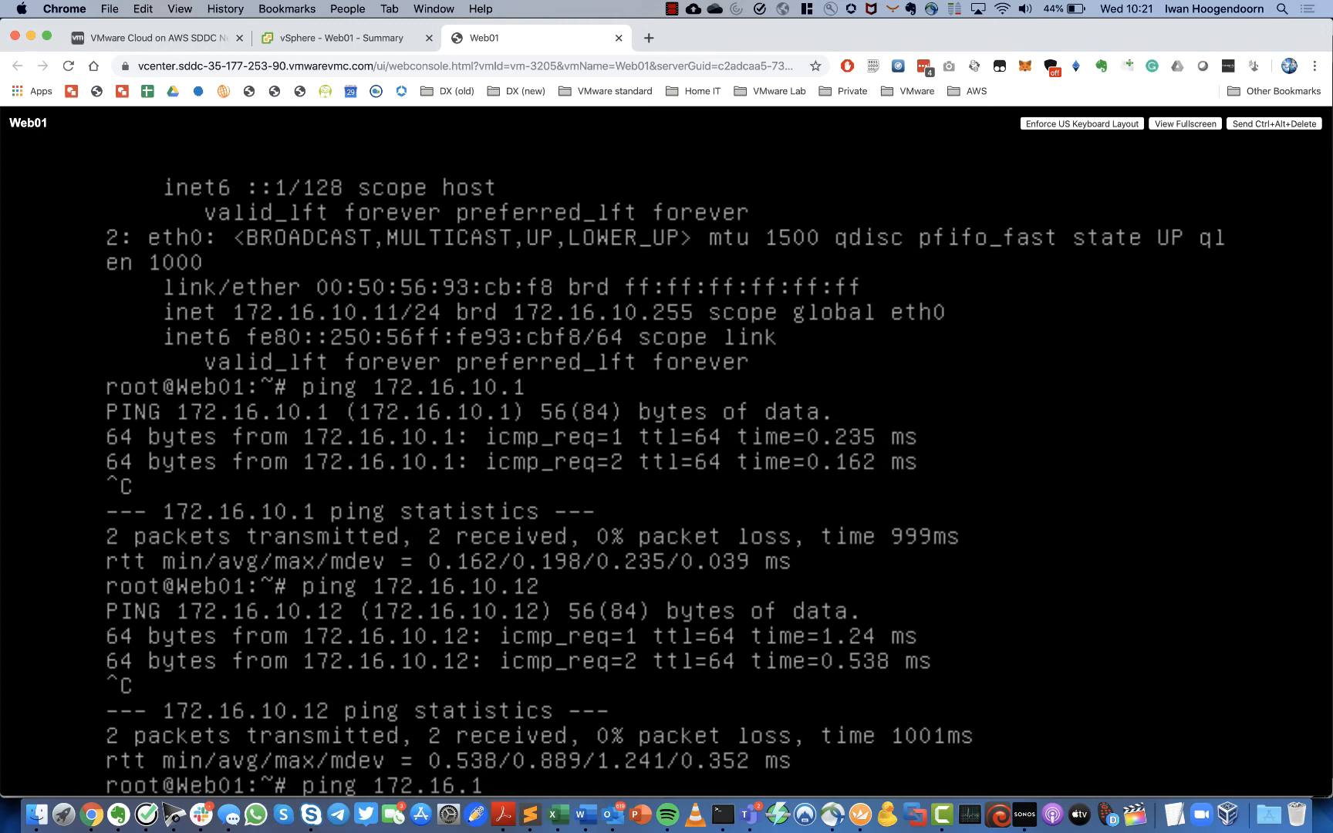
pyautogui.press('BackSpace')
pyautogui.write('20.11')
pyautogui.press('Return')
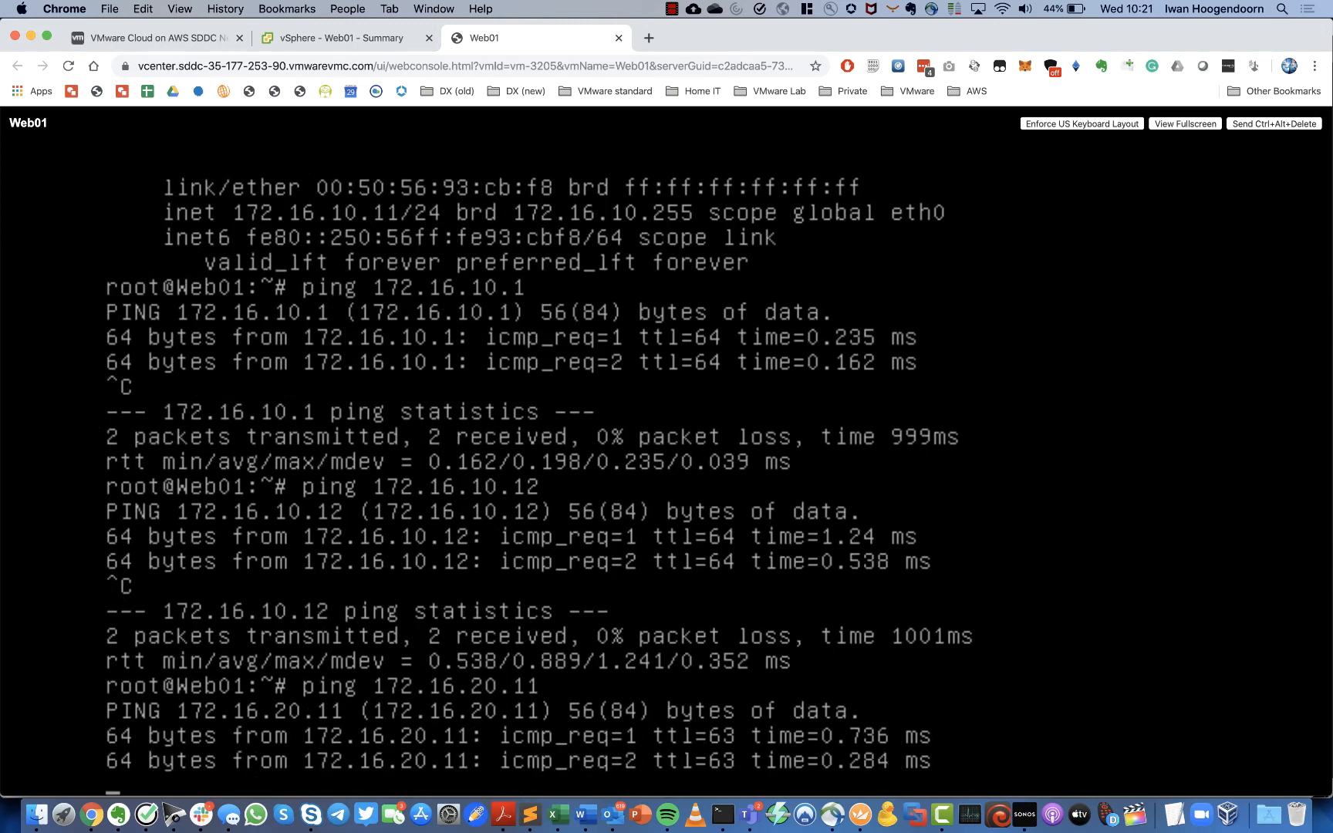
pyautogui.hotkey('ctrl', 'c')
# Test connectivity from Web01 to the second app server by pinging 172.16.20.12
pyautogui.press('Up')
pyautogui.press('BackSpace')
pyautogui.write('2')
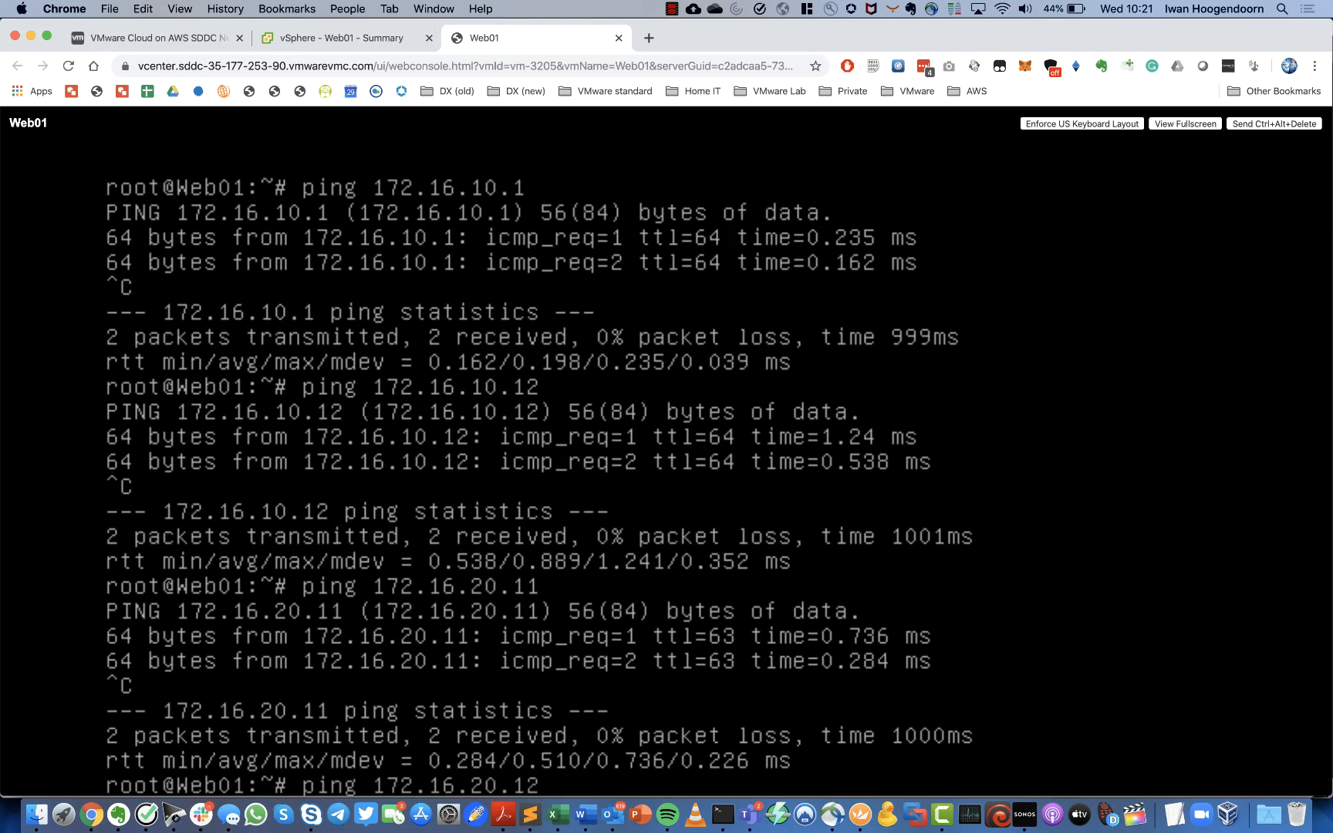
pyautogui.press('Return')
pyautogui.hotkey('ctrl', 'c')
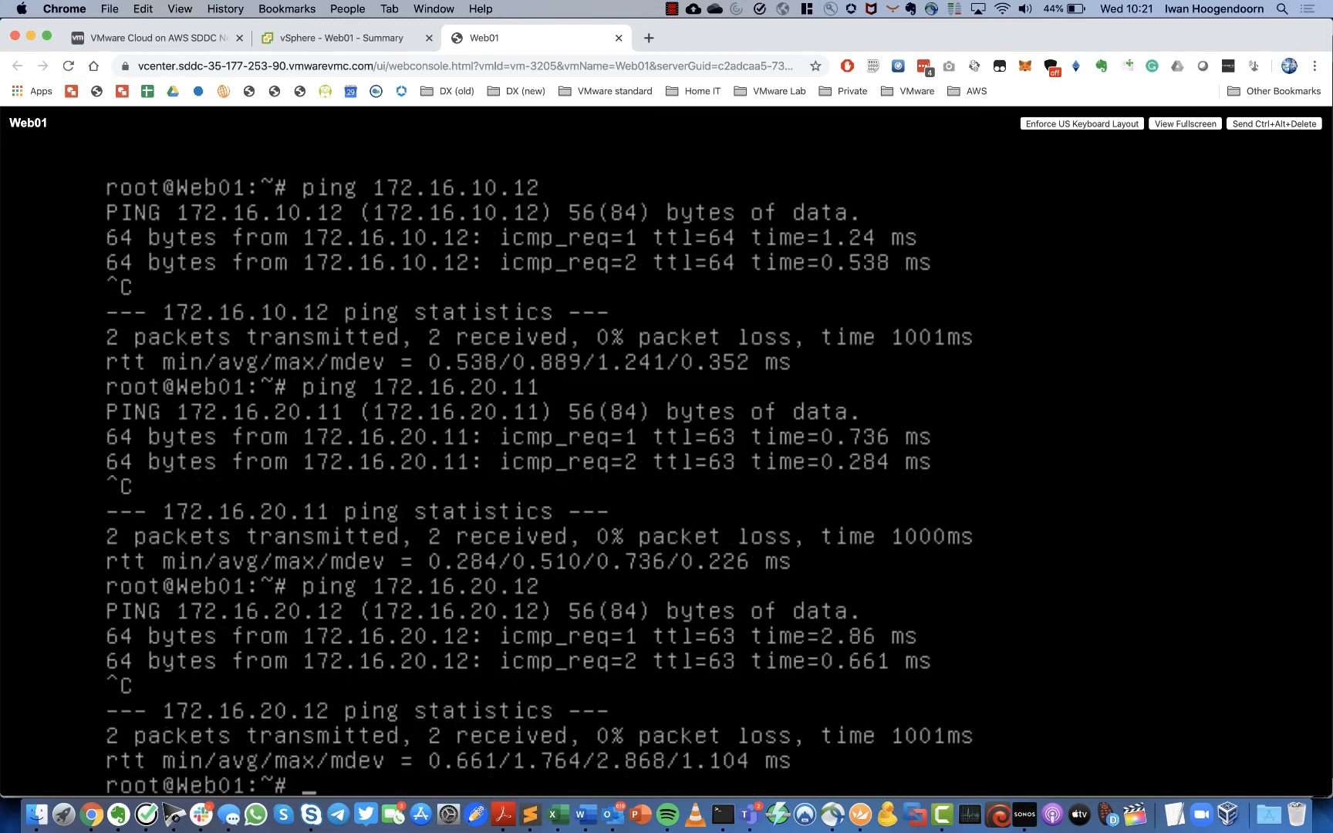
# Test connectivity from Web01 to the database server by pinging 172.16.30.11
pyautogui.press('Up')
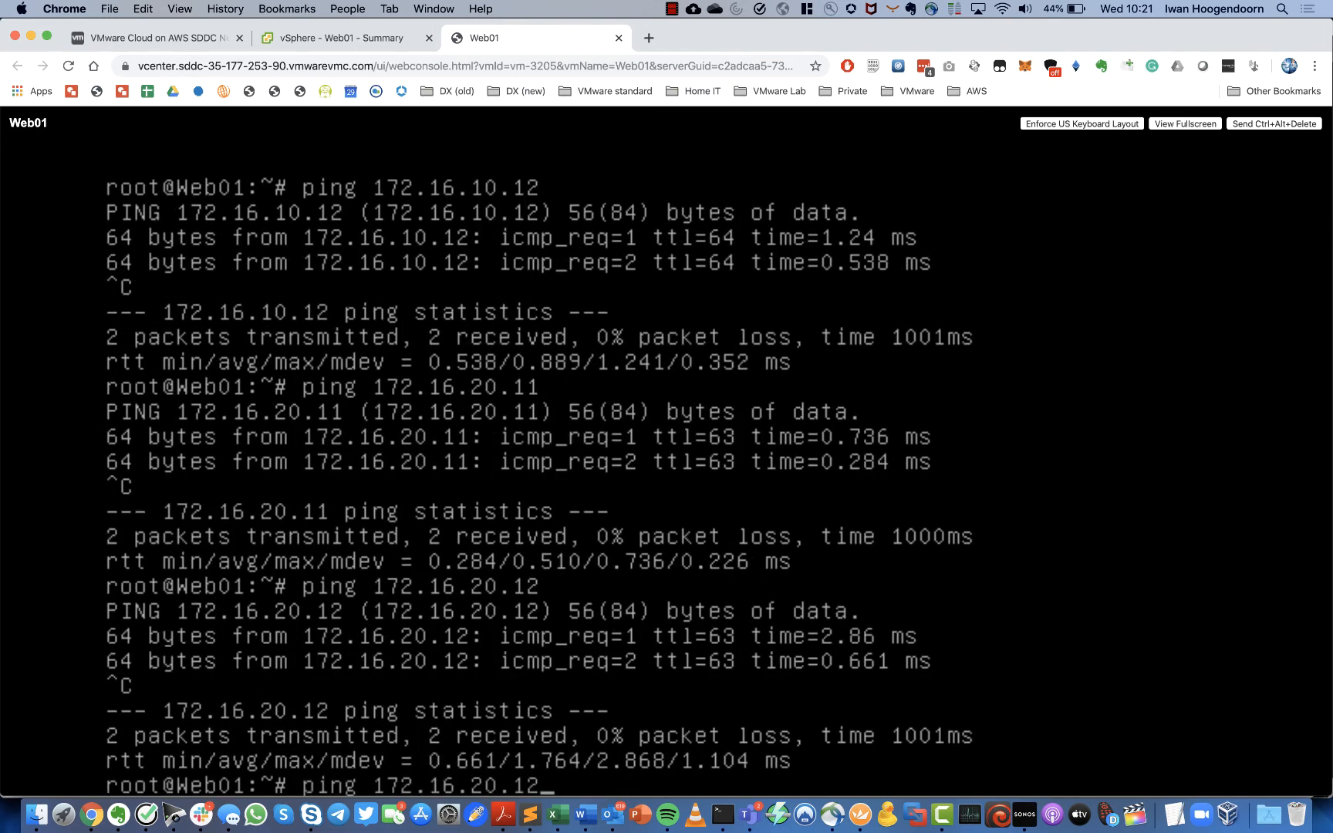
pyautogui.press('BackSpace')
pyautogui.press('BackSpace')
pyautogui.press('BackSpace')
pyautogui.press('BackSpace')
pyautogui.press('BackSpace')
pyautogui.write('30.11')
pyautogui.press('Return')
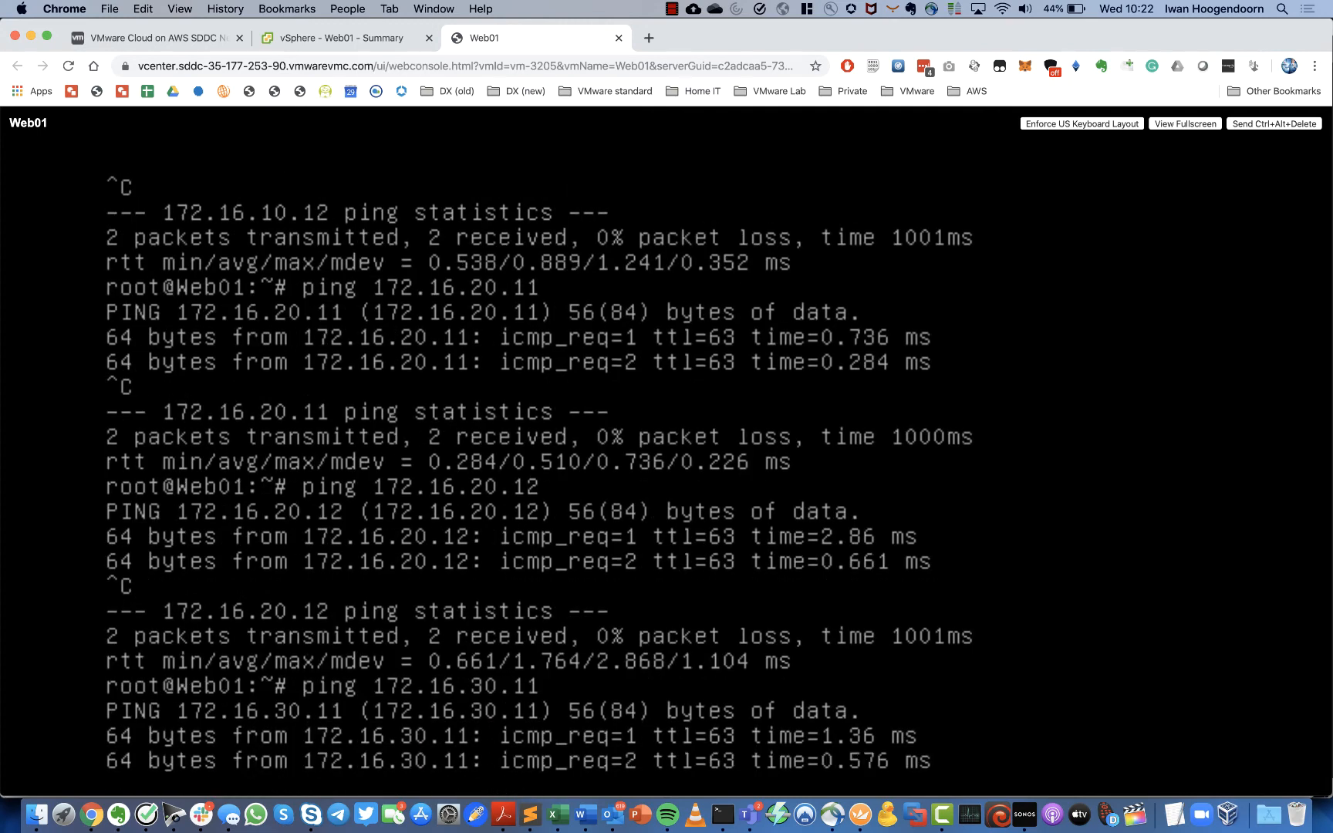
pyautogui.hotkey('ctrl', 'c')
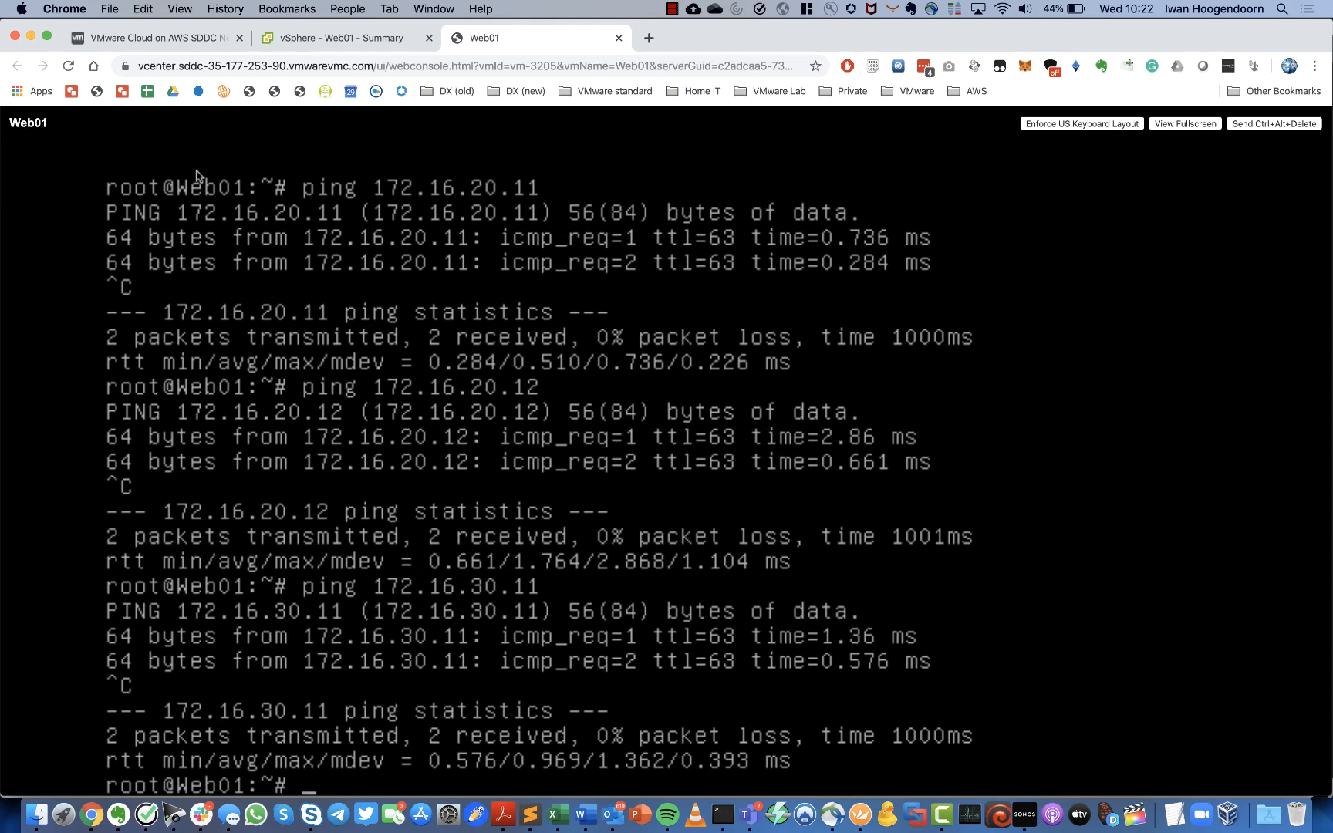
# Request a new public IP for the EMEA-SME-DEMO SDDC in the VMware Cloud console with the note 3-TIER-TEST
pyautogui.click(193, 40)
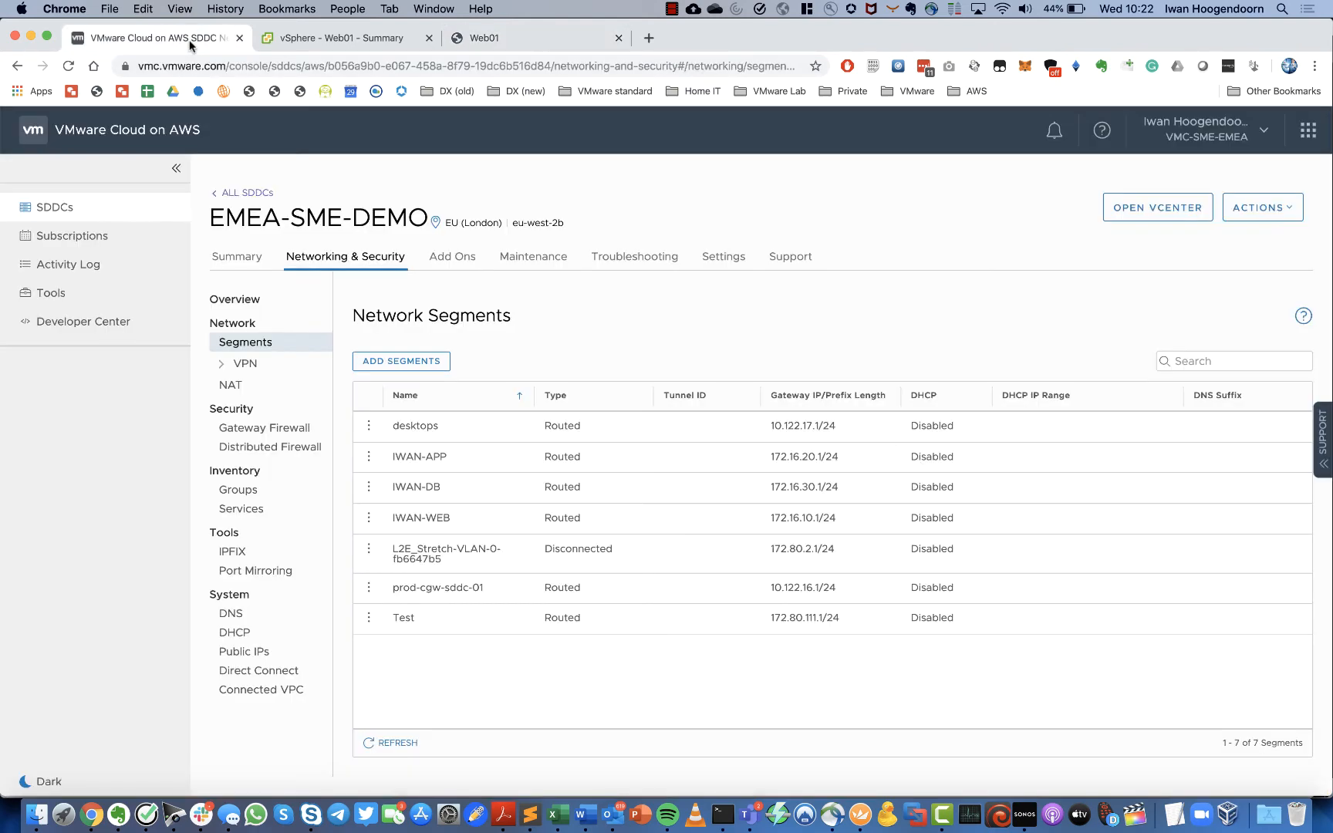
pyautogui.click(255, 651)
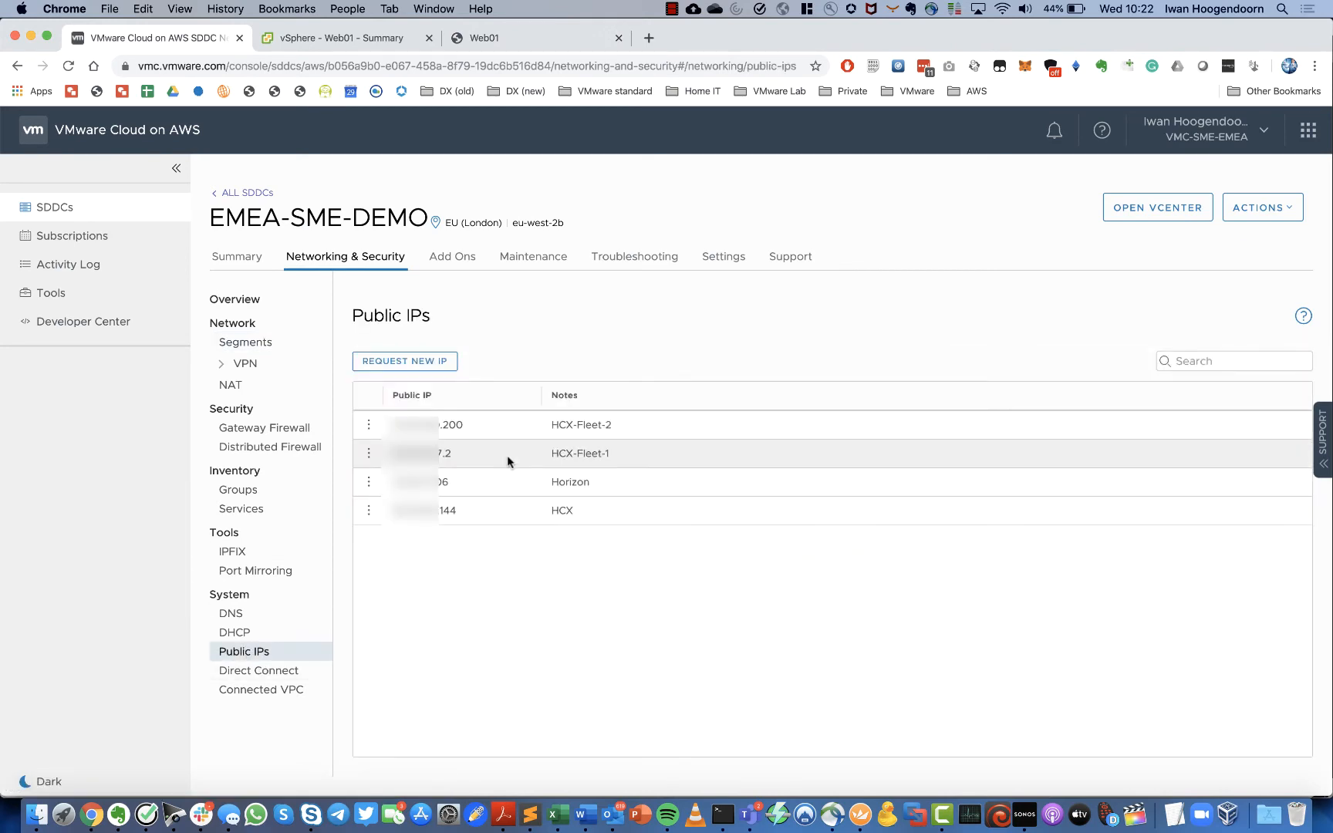
pyautogui.click(431, 366)
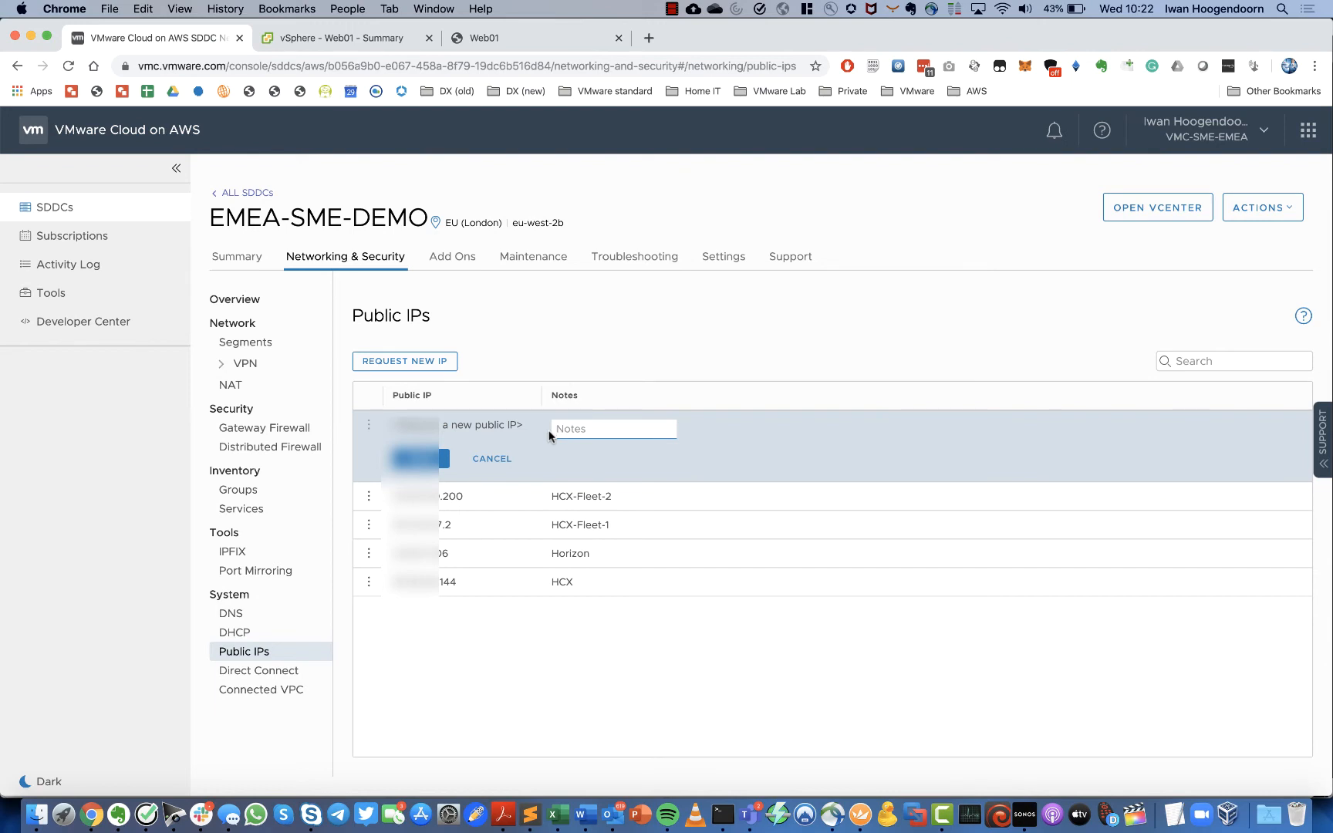
pyautogui.click(557, 429)
pyautogui.press('BackSpace')
pyautogui.write('3-TIER-TEST')
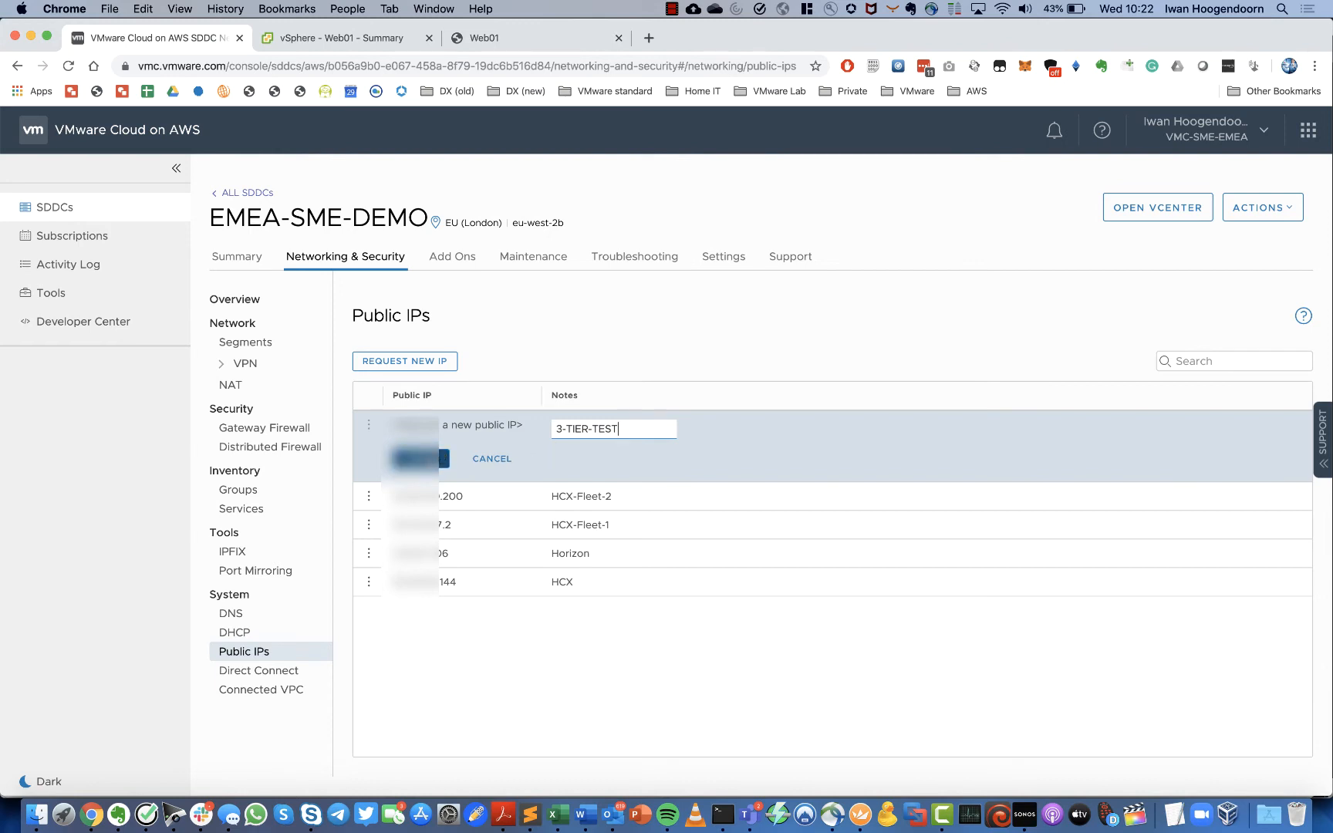
pyautogui.click(420, 458)
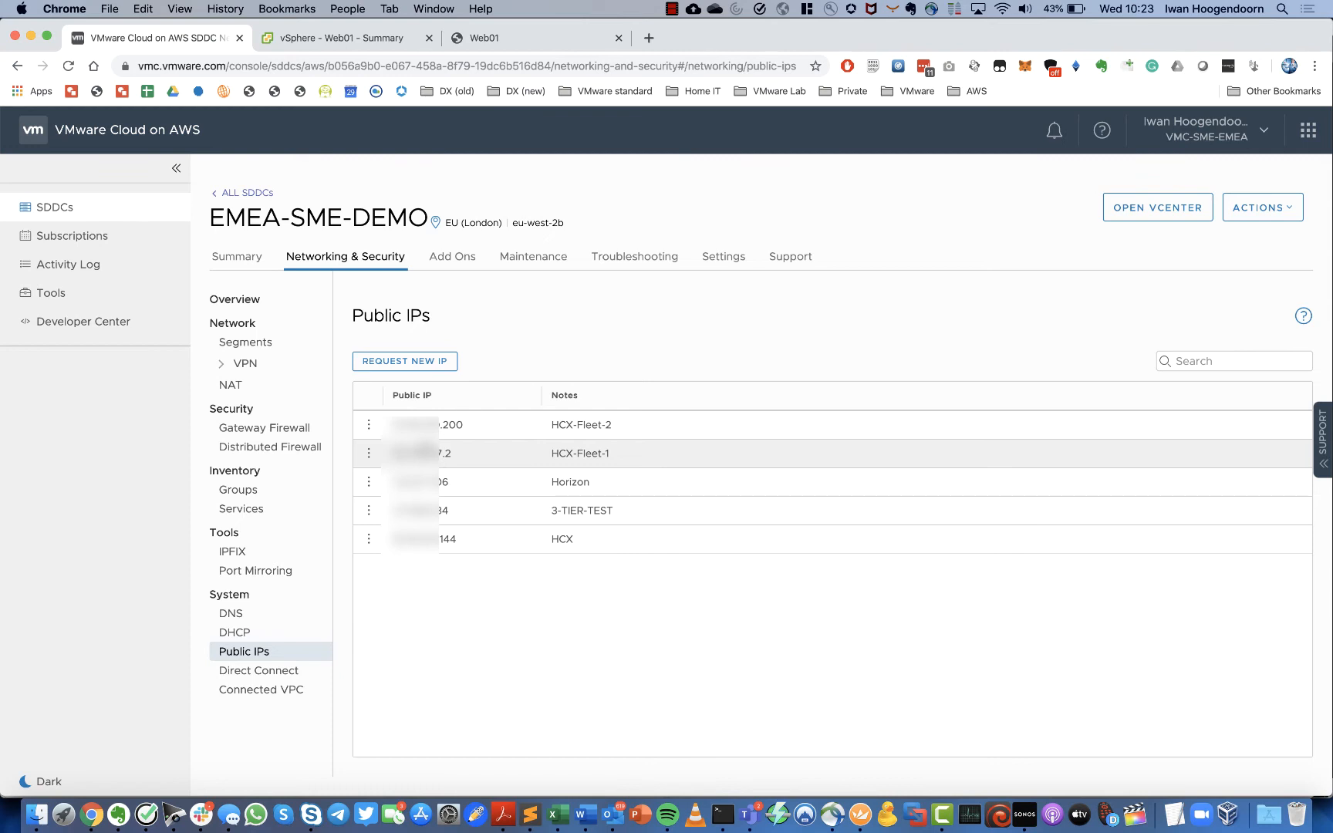
# Start a new NAT rule in the SDDC, name it 3-TIER-TEST and select its public IP
pyautogui.click(231, 385)
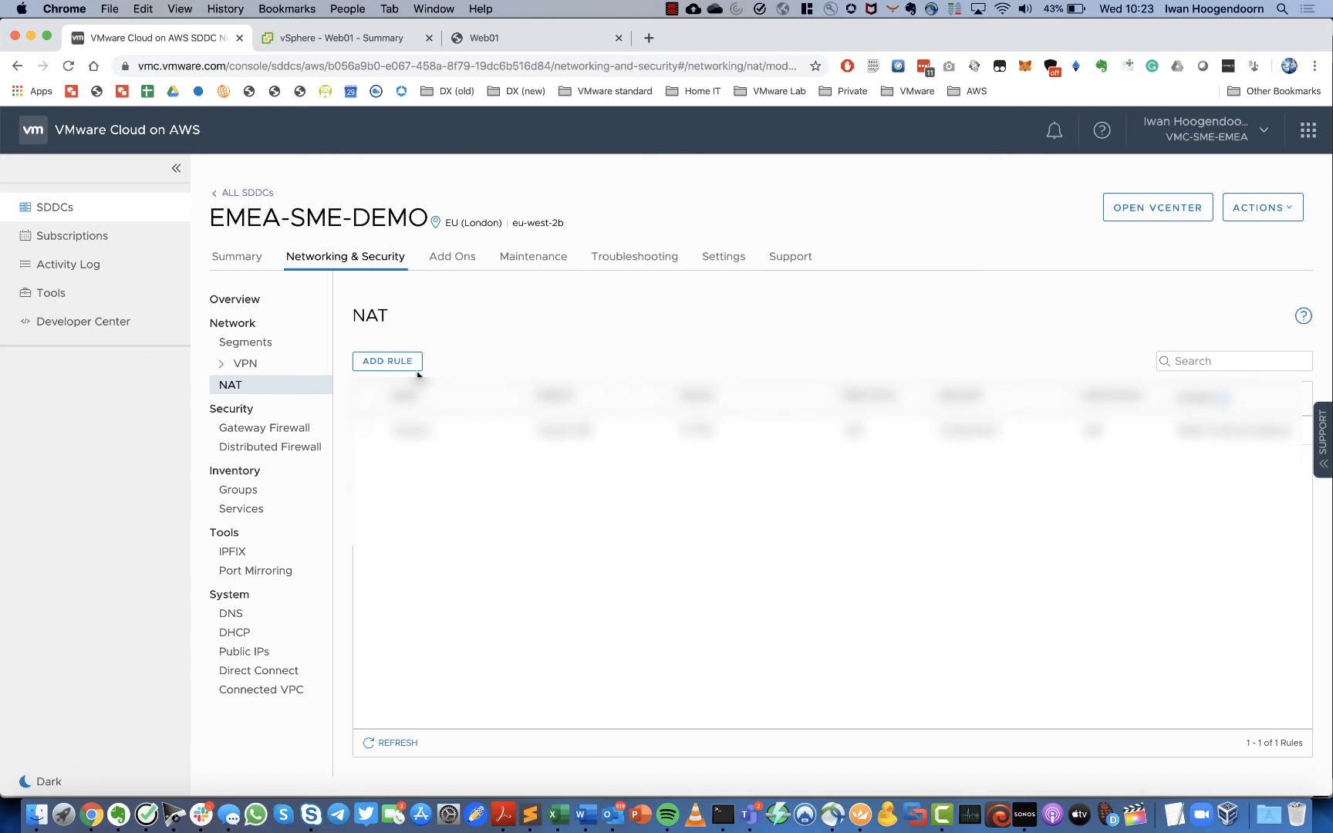
pyautogui.click(414, 366)
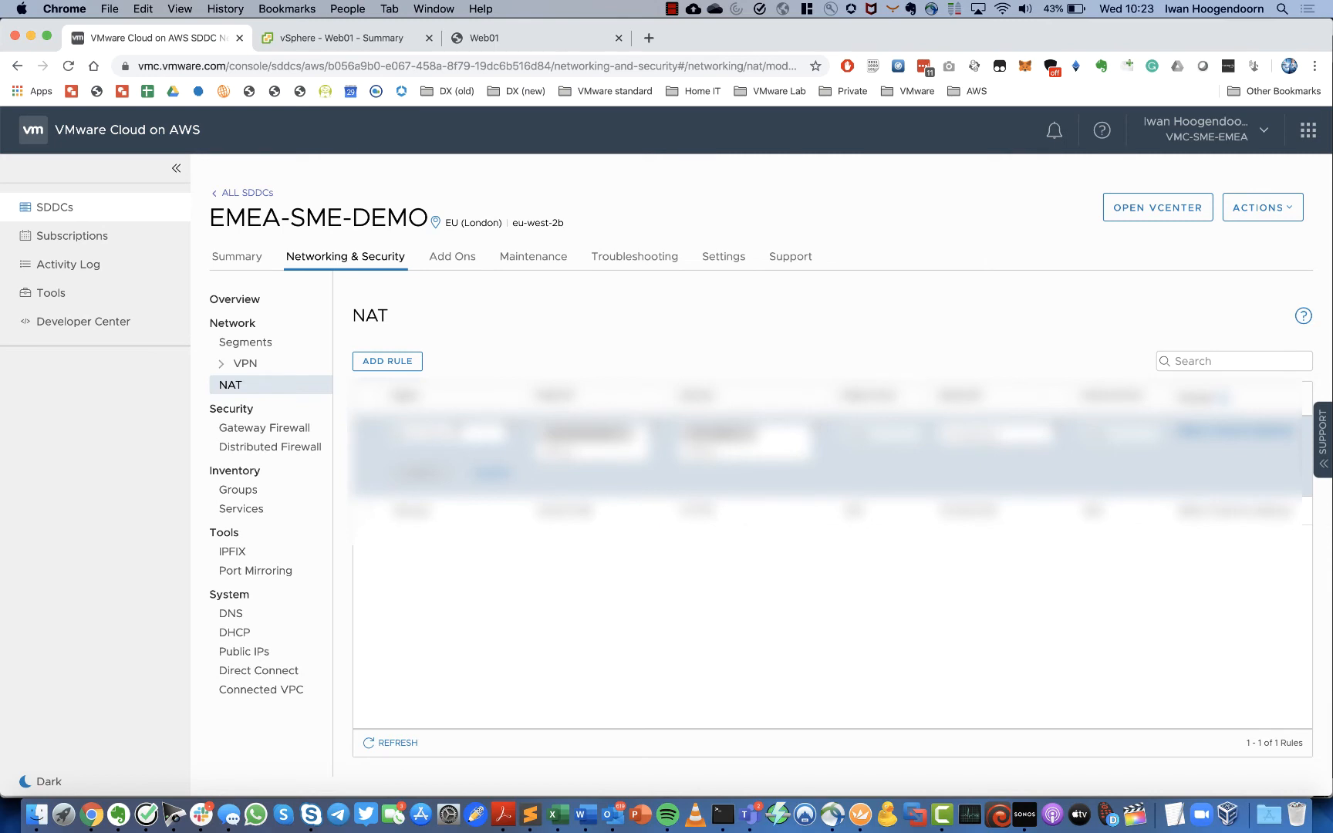
pyautogui.write('Web01-NAT')
pyautogui.click(621, 439)
pyautogui.scroll(-3, 605, 483)
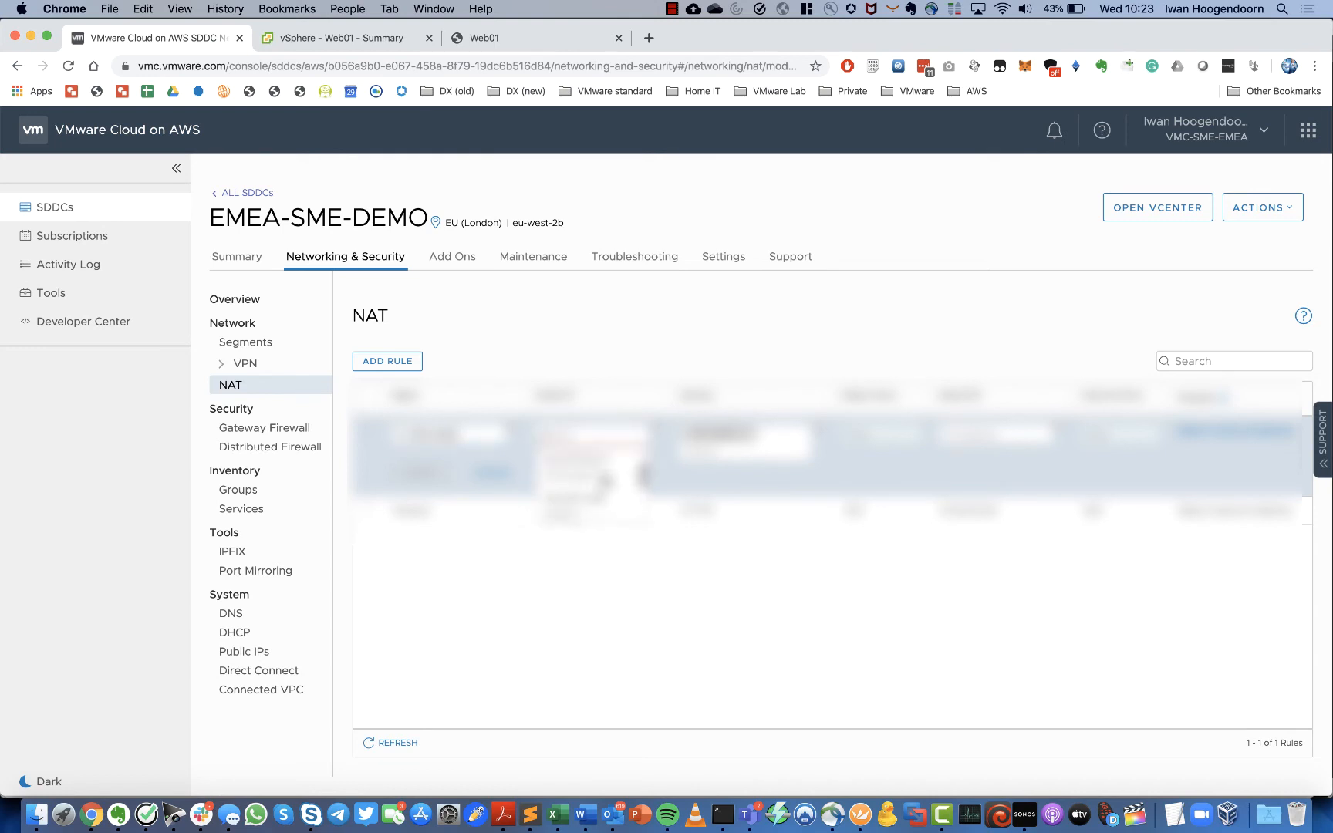
pyautogui.scroll(-2, 605, 484)
pyautogui.click(591, 474)
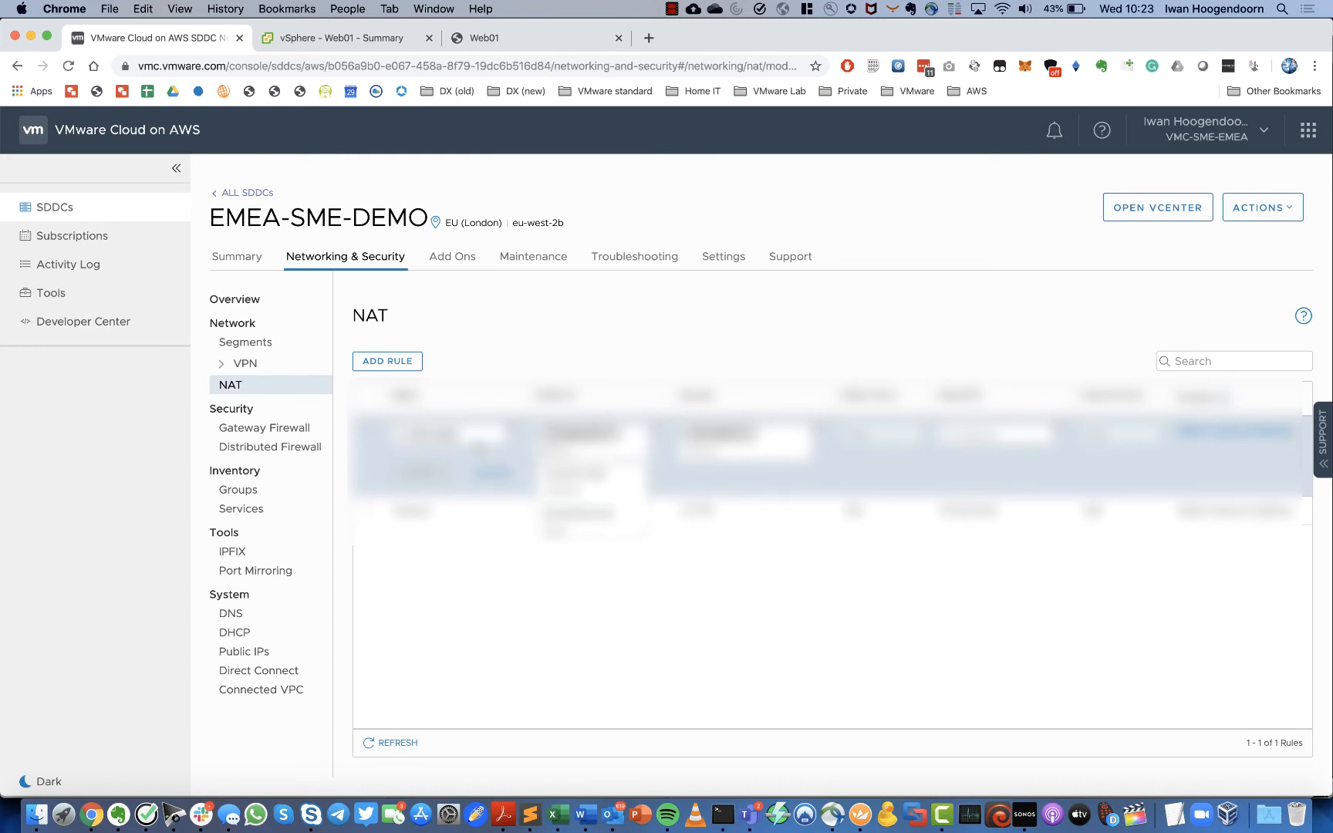
pyautogui.moveTo(466, 433); pyautogui.dragTo(449, 434)
pyautogui.write('NAT')
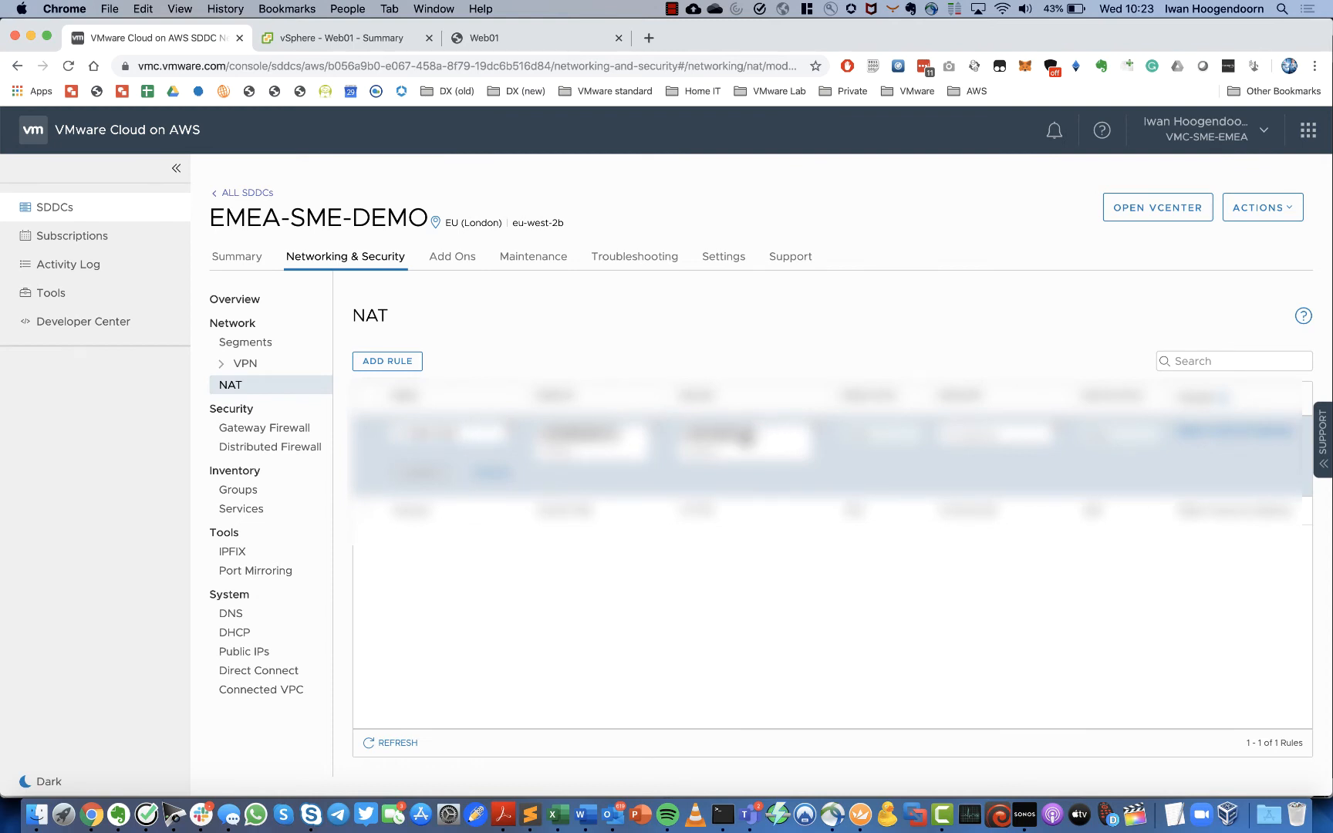
# Choose the service for the 3-TIER-TEST NAT rule, enter the internal IP address and save the rule
pyautogui.click(744, 437)
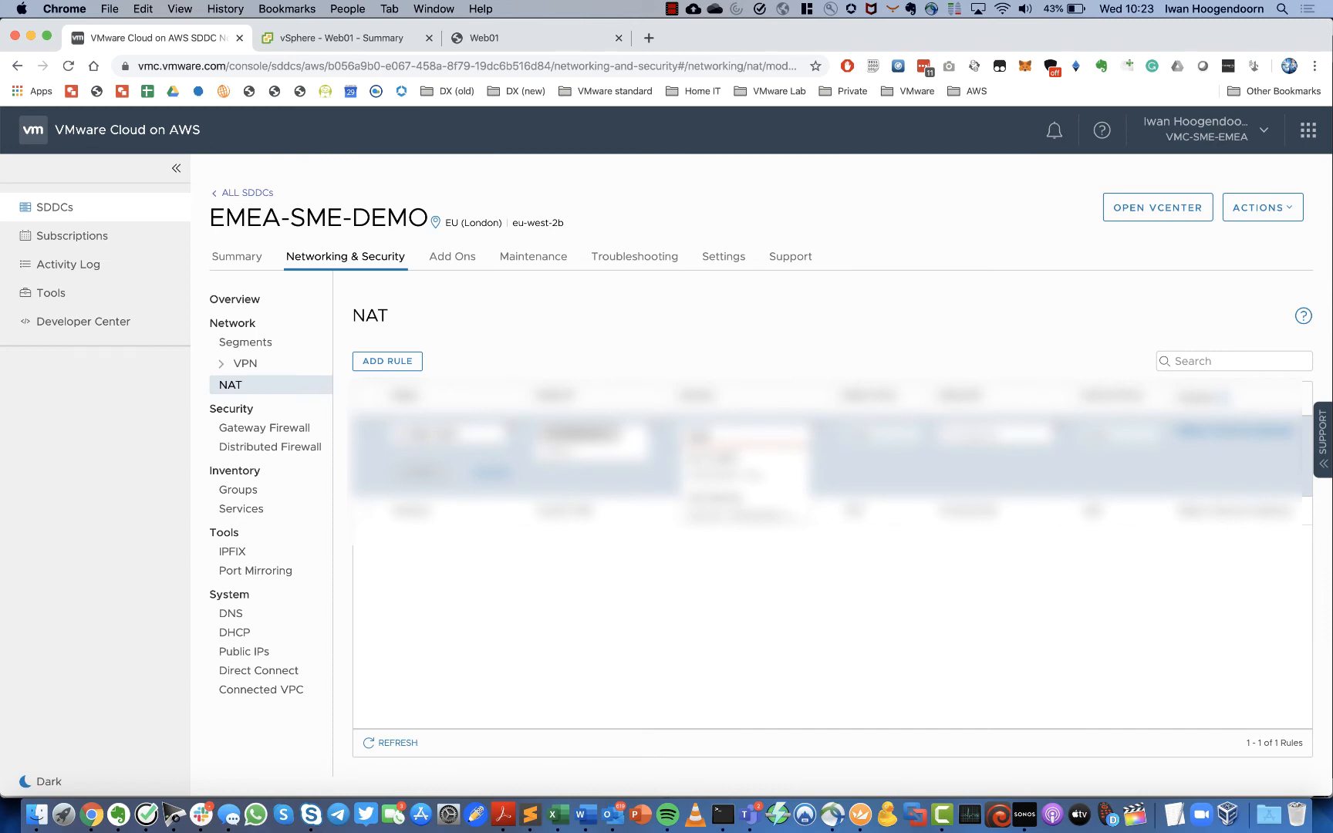
pyautogui.scroll(-2, 750, 497)
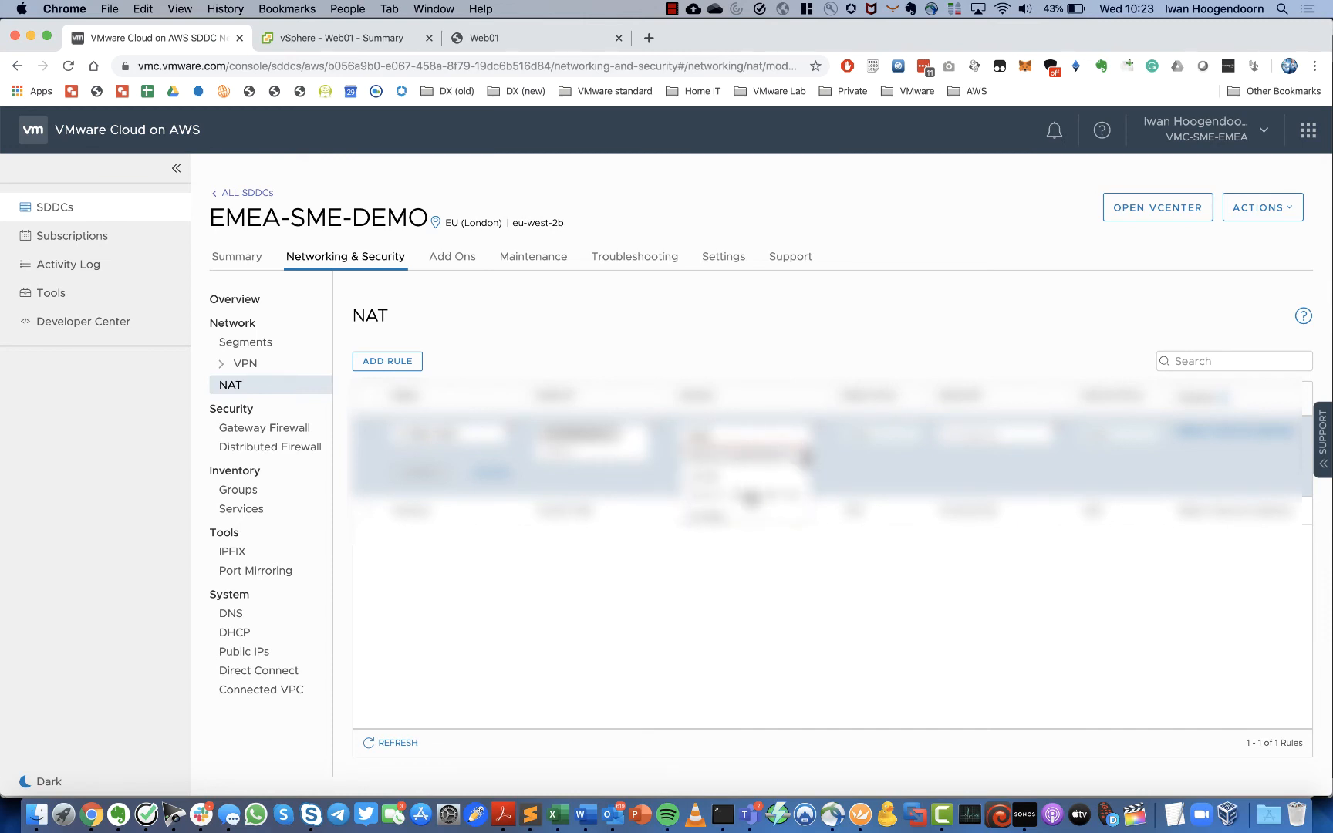
pyautogui.click(749, 497)
pyautogui.click(955, 436)
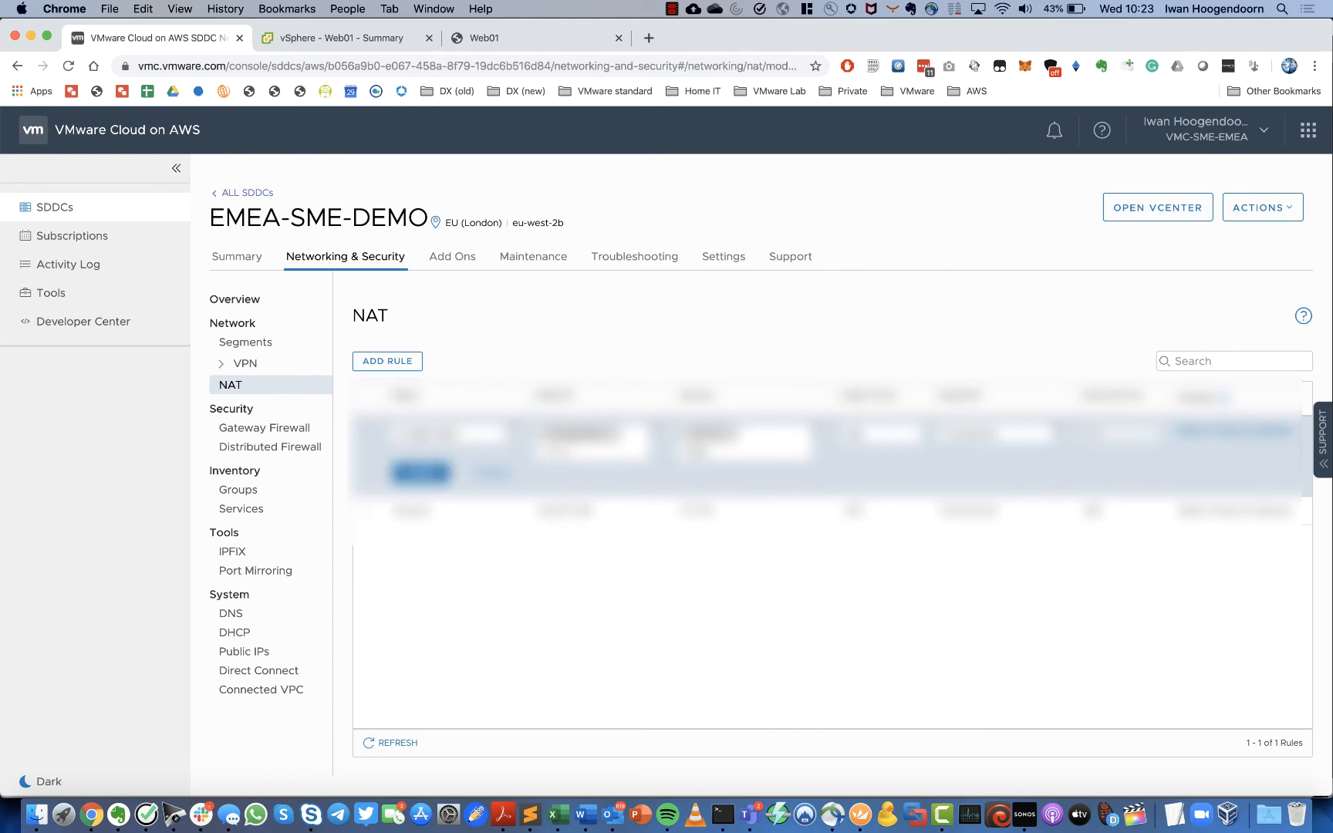
pyautogui.click(417, 472)
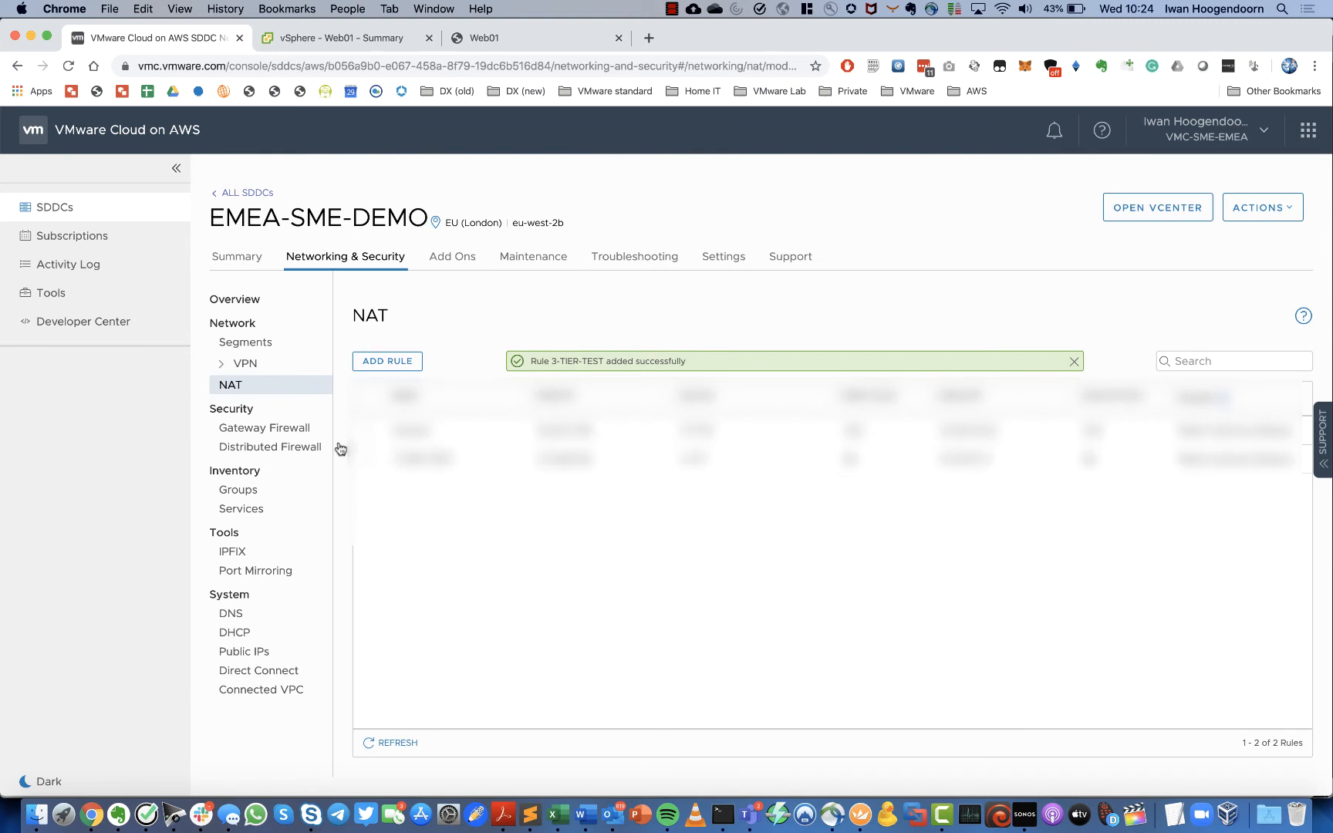
# Add a new Compute Gateway firewall rule for the SDDC and name it 3-TIER-TEST
pyautogui.click(258, 430)
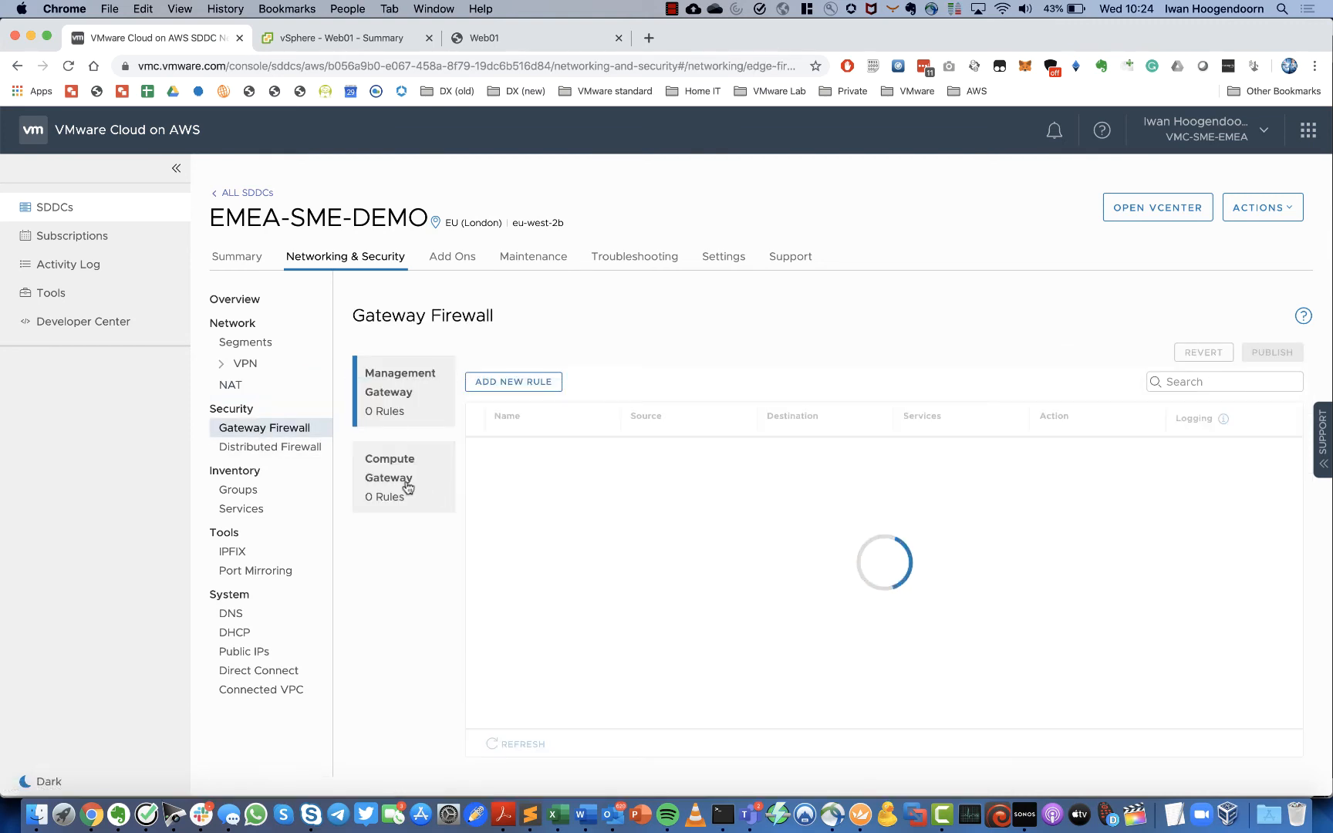
pyautogui.click(407, 488)
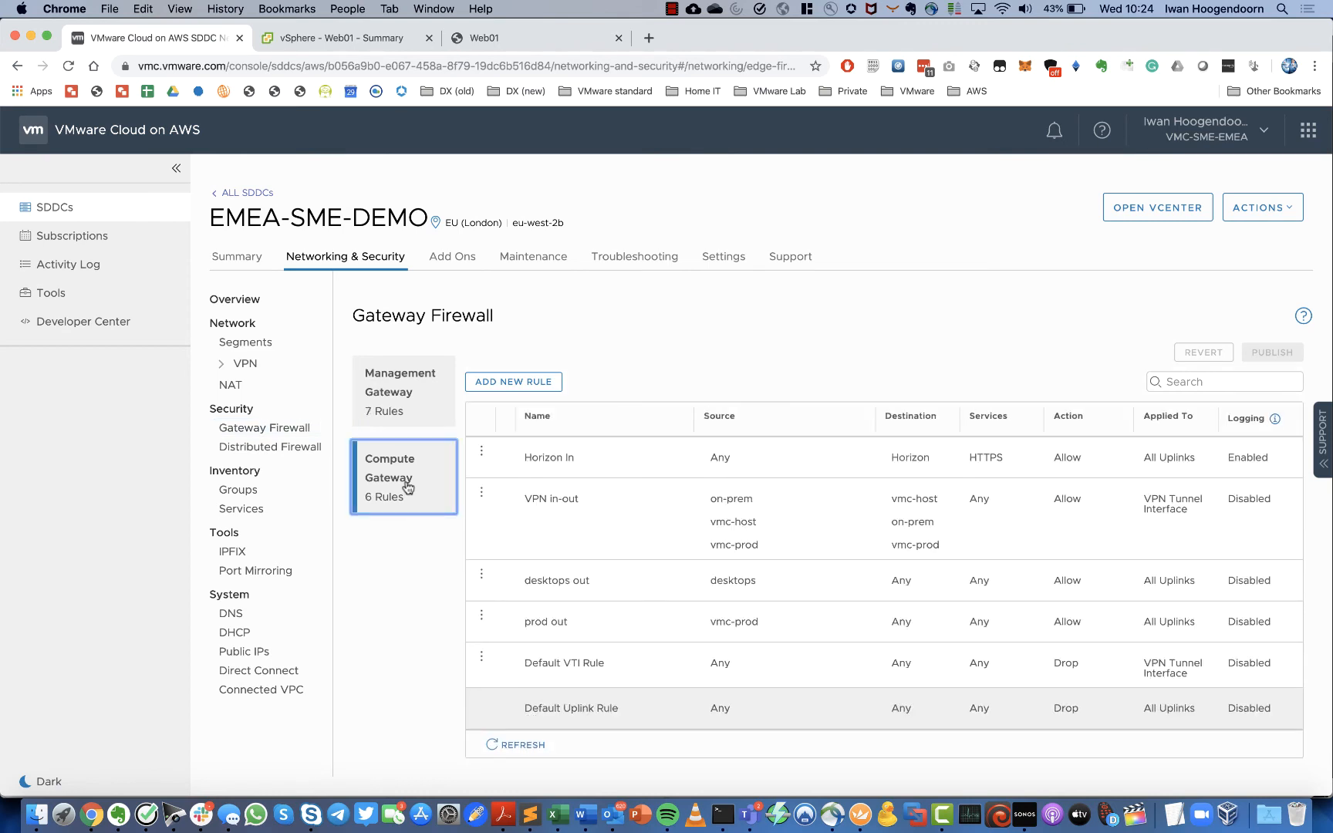
pyautogui.click(501, 388)
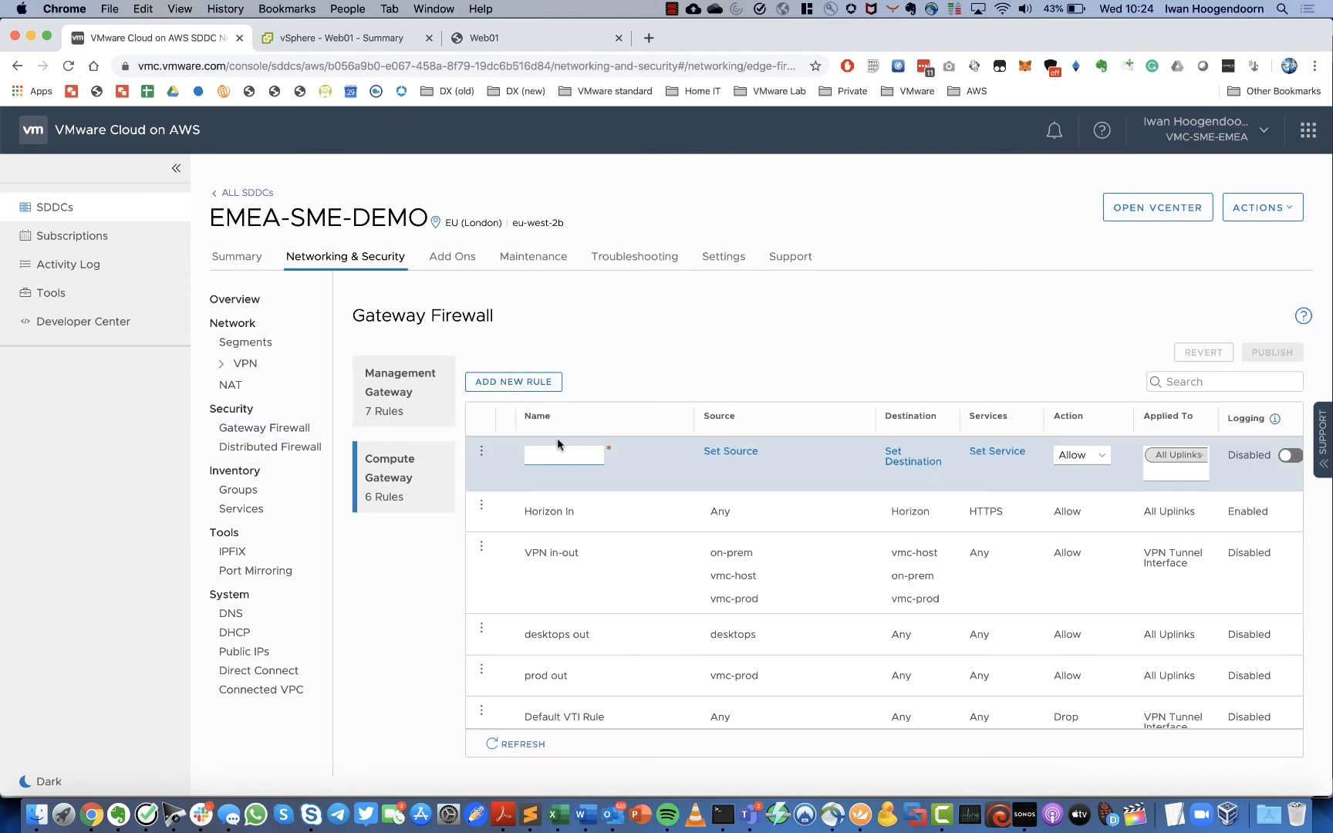
pyautogui.write('3-TIE')
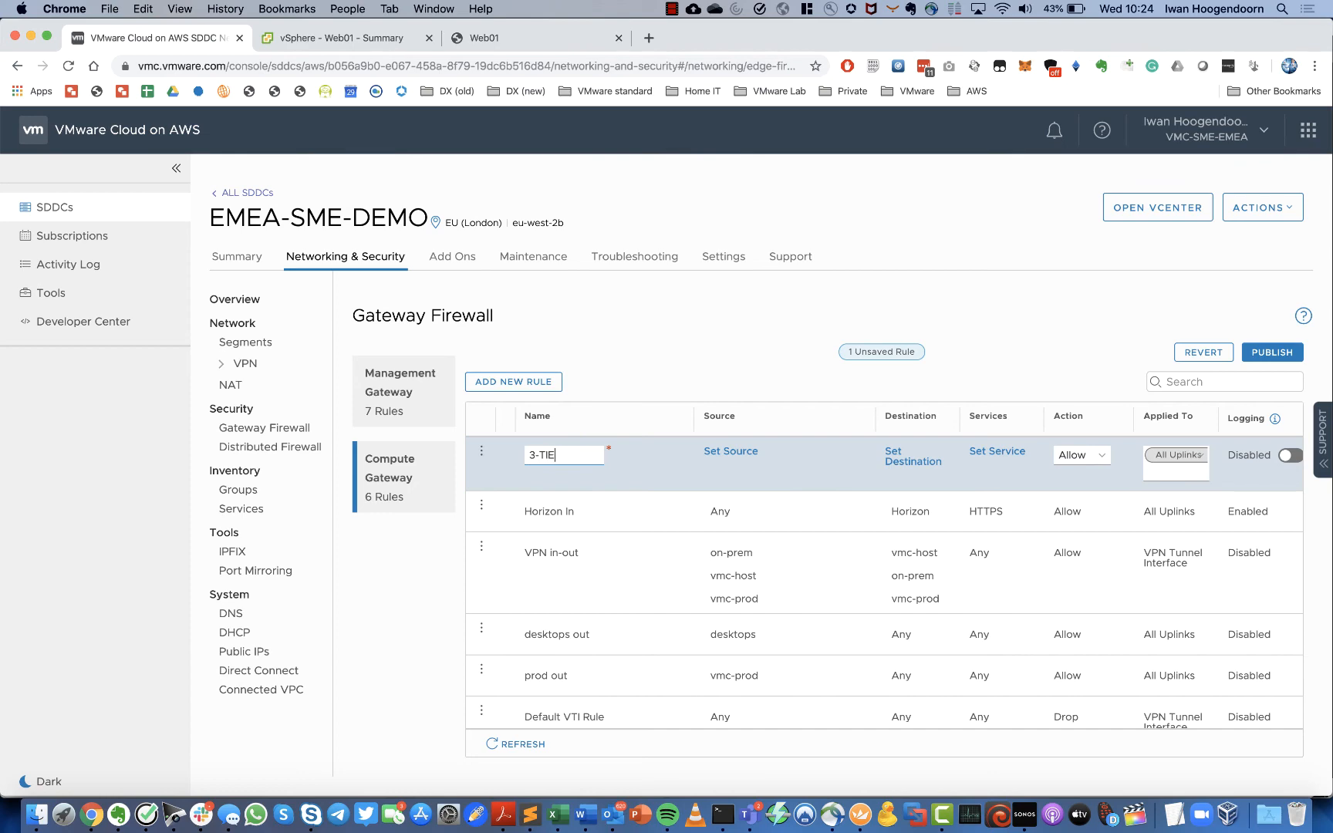
pyautogui.write('R-TEST')
# Set the source of the 3-TIER-TEST firewall rule to Any
pyautogui.click(745, 456)
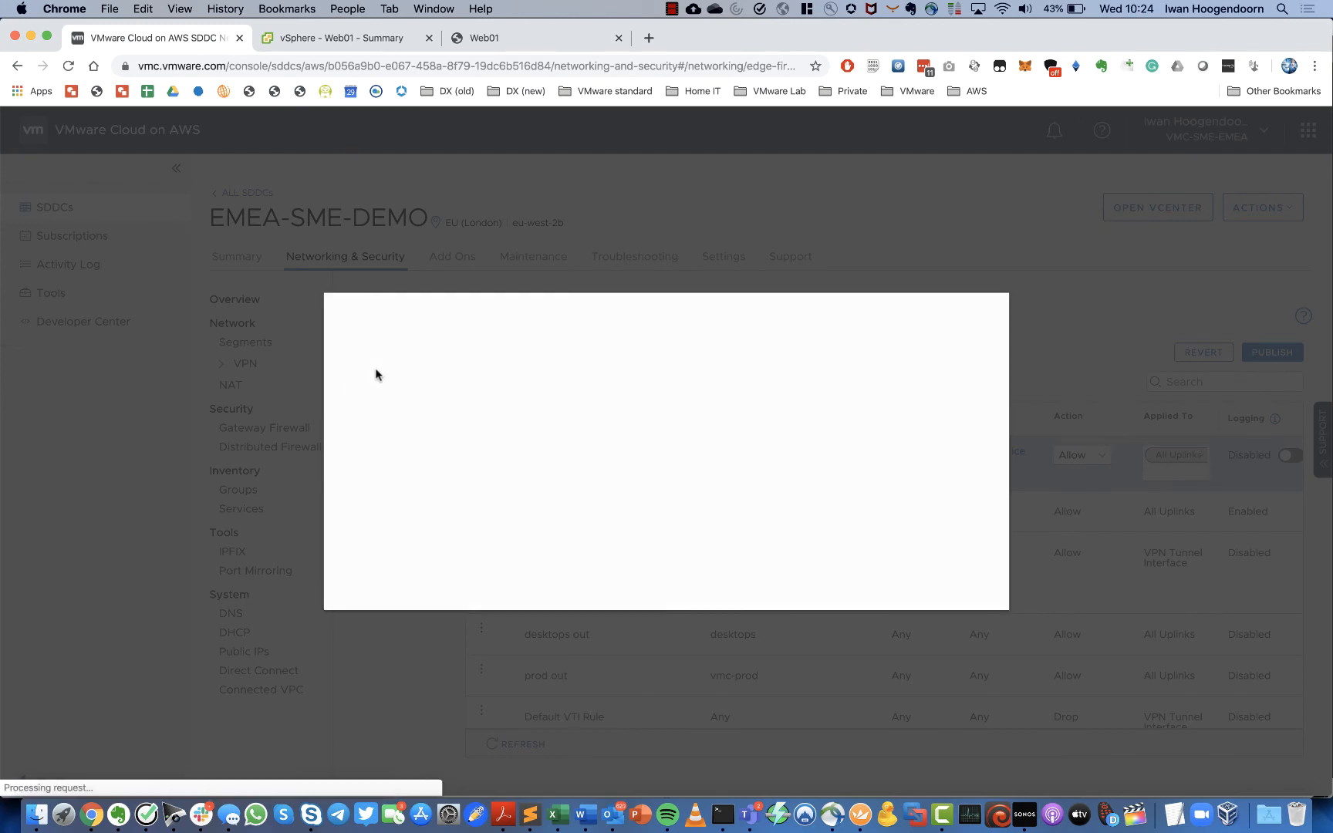
pyautogui.click(359, 390)
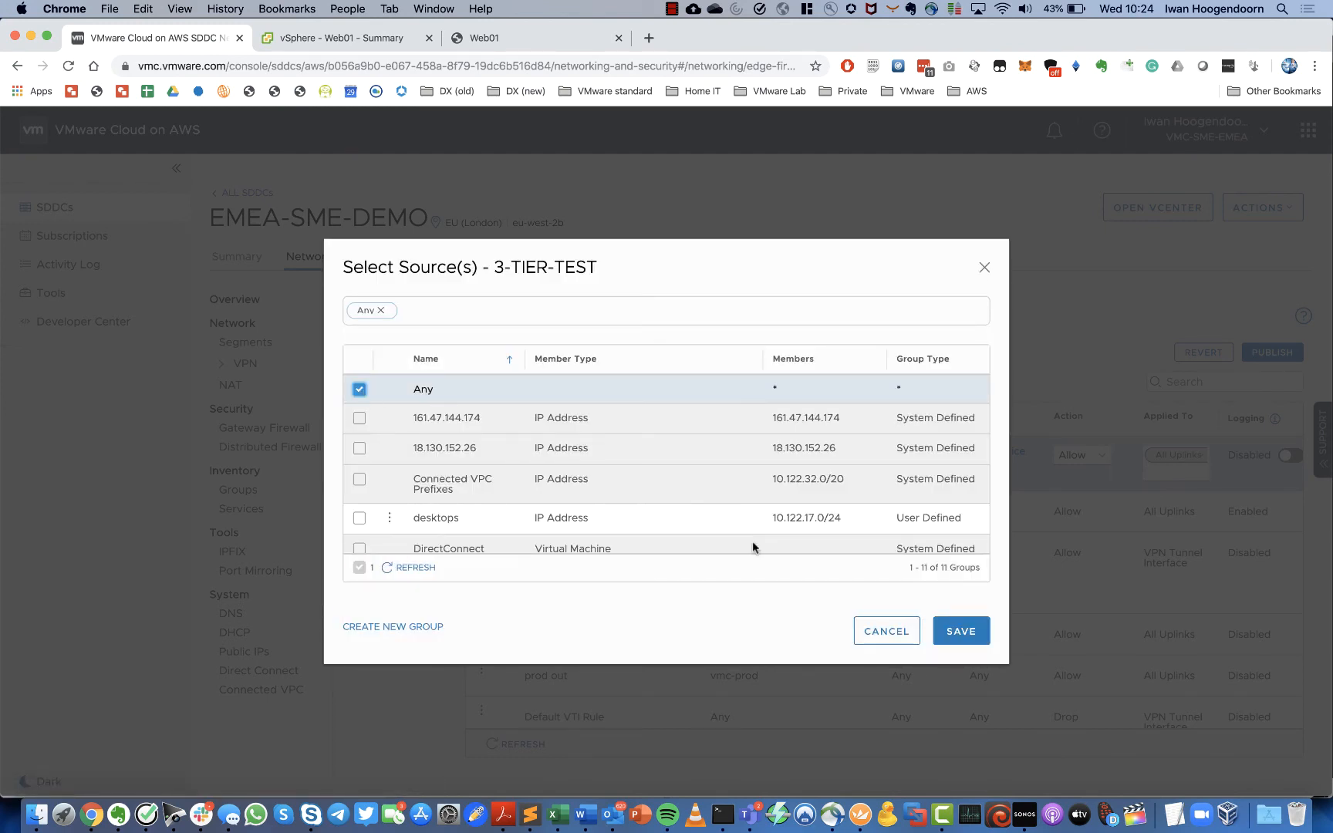
pyautogui.click(967, 632)
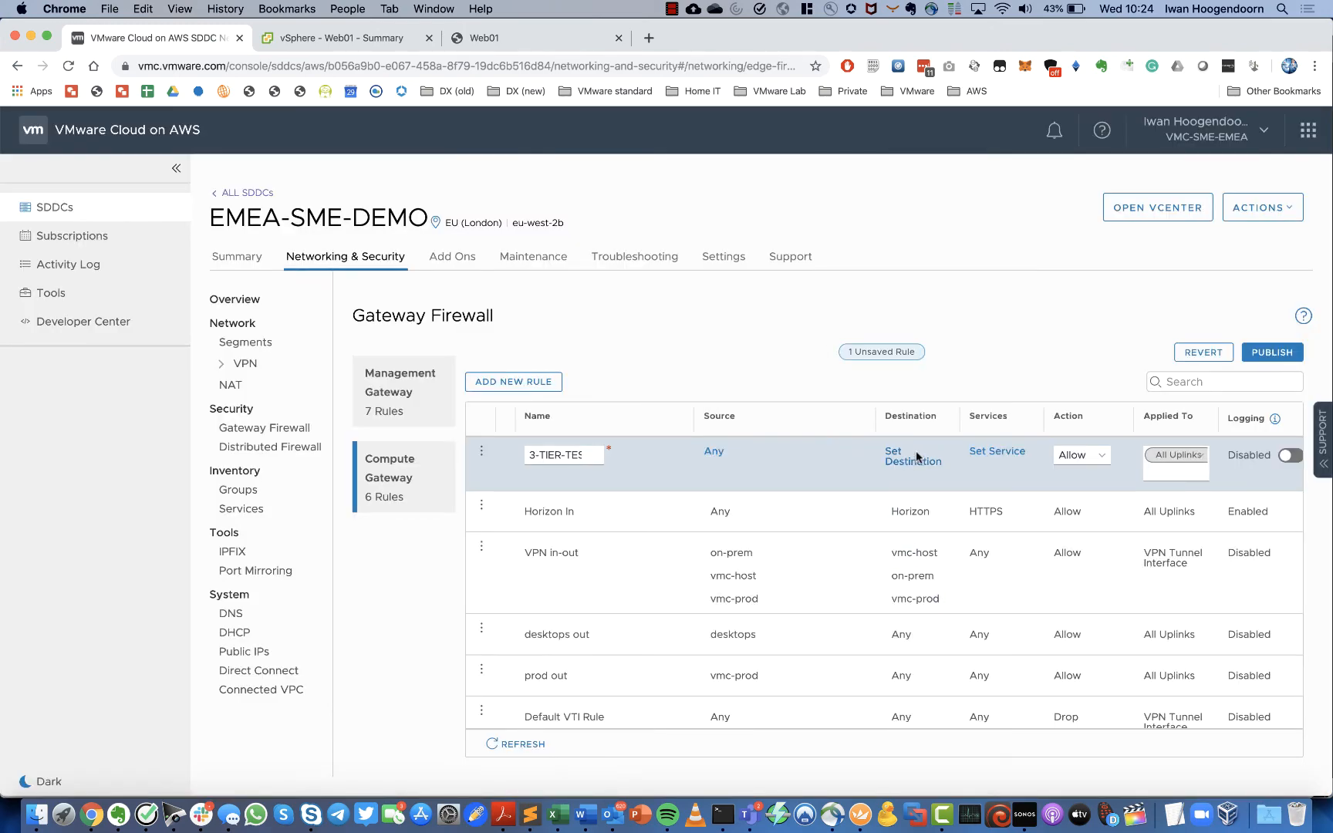
# Create a virtual machine group named 3-TIER-TEST containing Web01 and save it as the firewall rule's destination
pyautogui.click(913, 464)
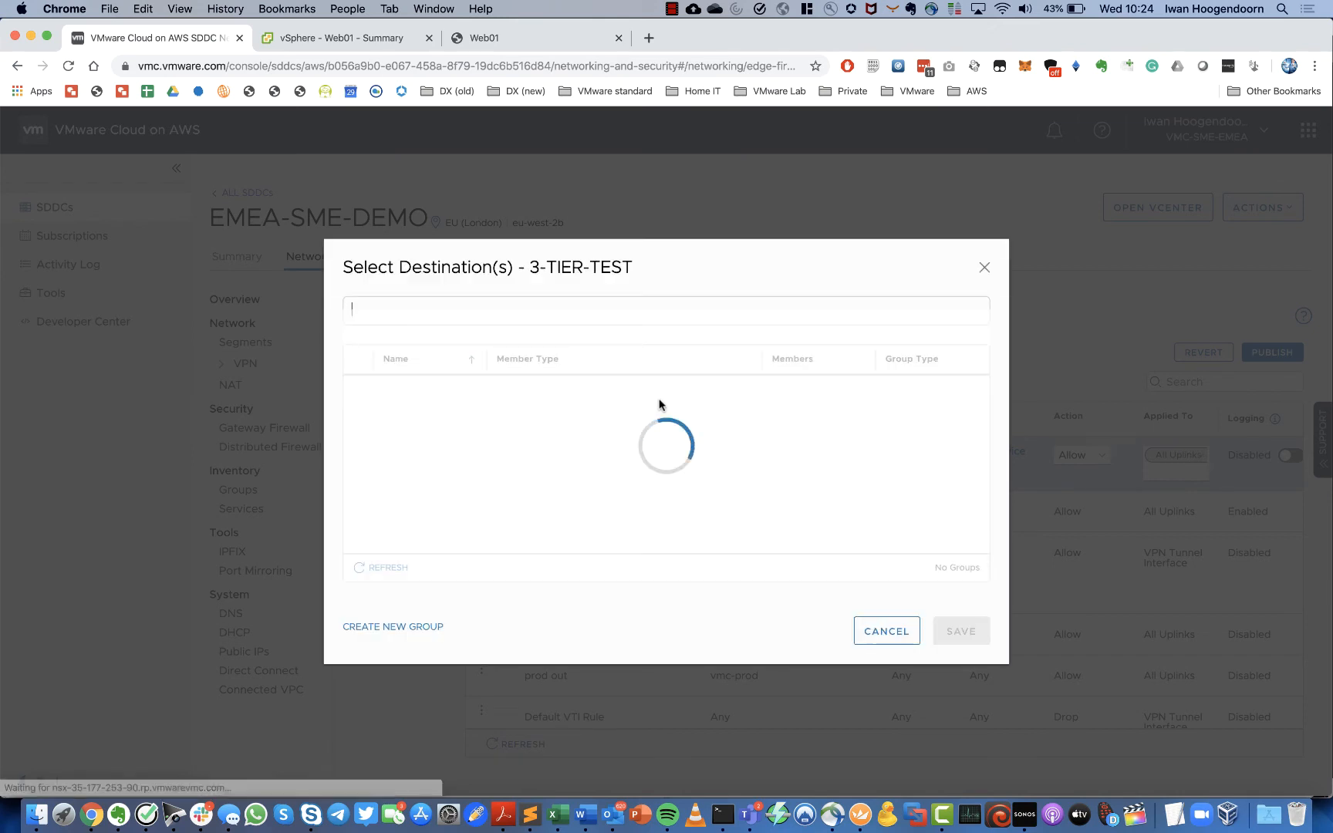
pyautogui.scroll(-5, 436, 515)
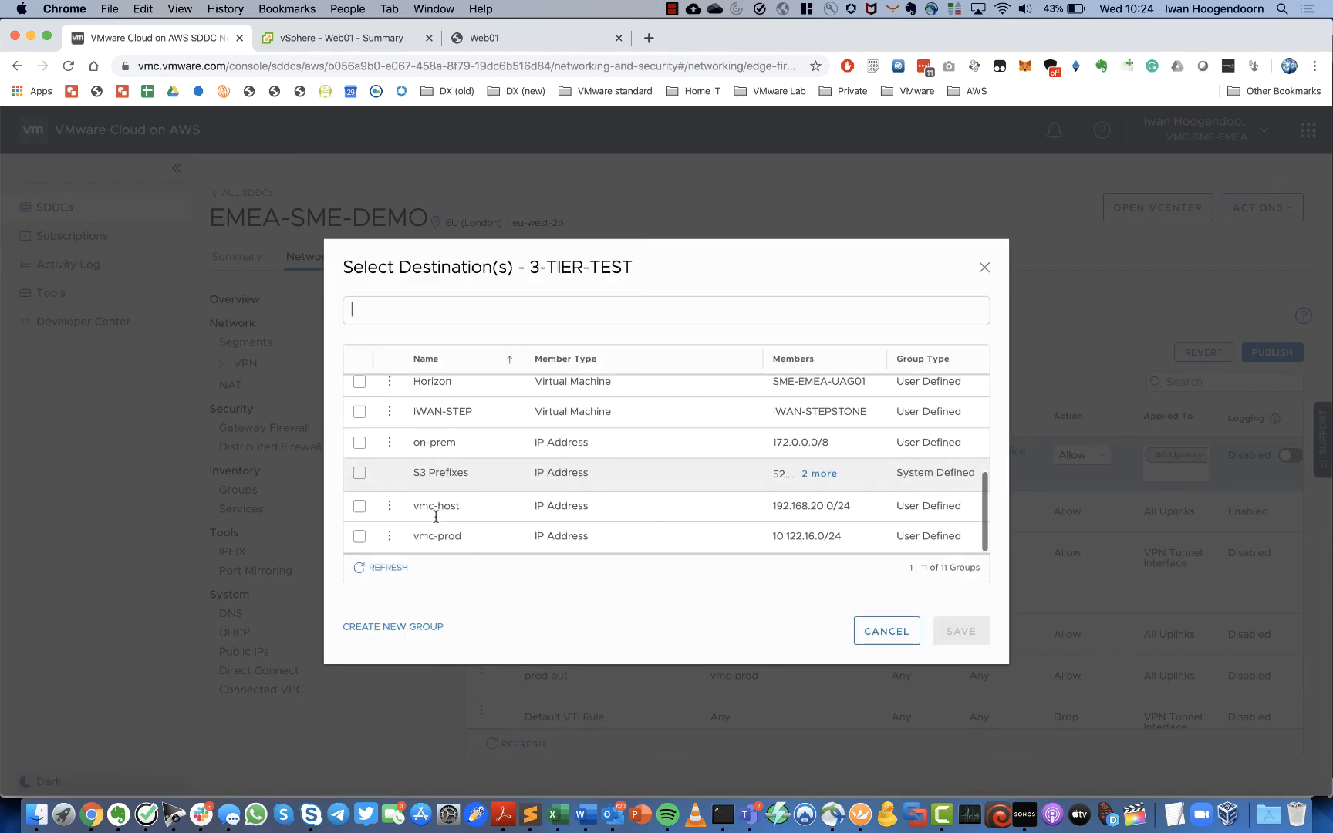
pyautogui.scroll(5, 436, 515)
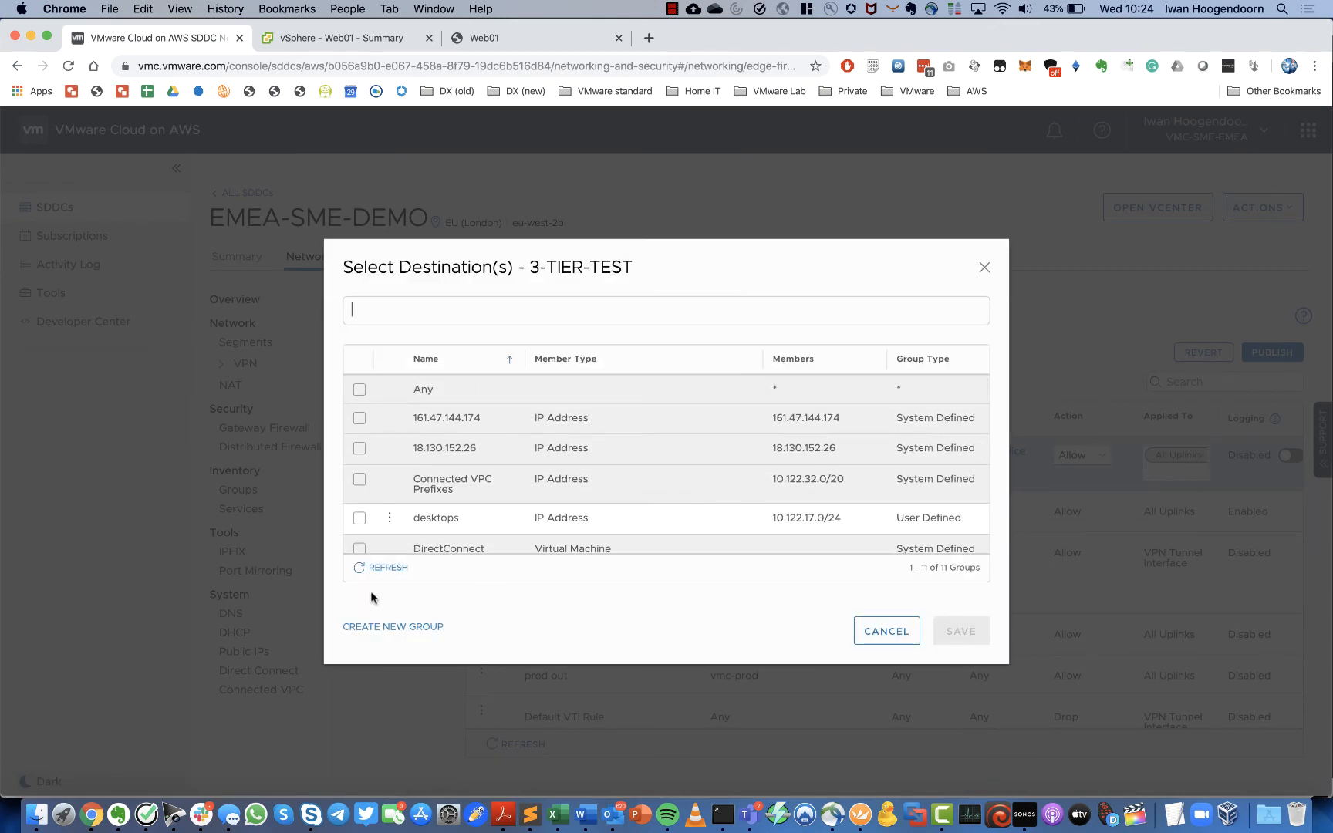
pyautogui.click(375, 625)
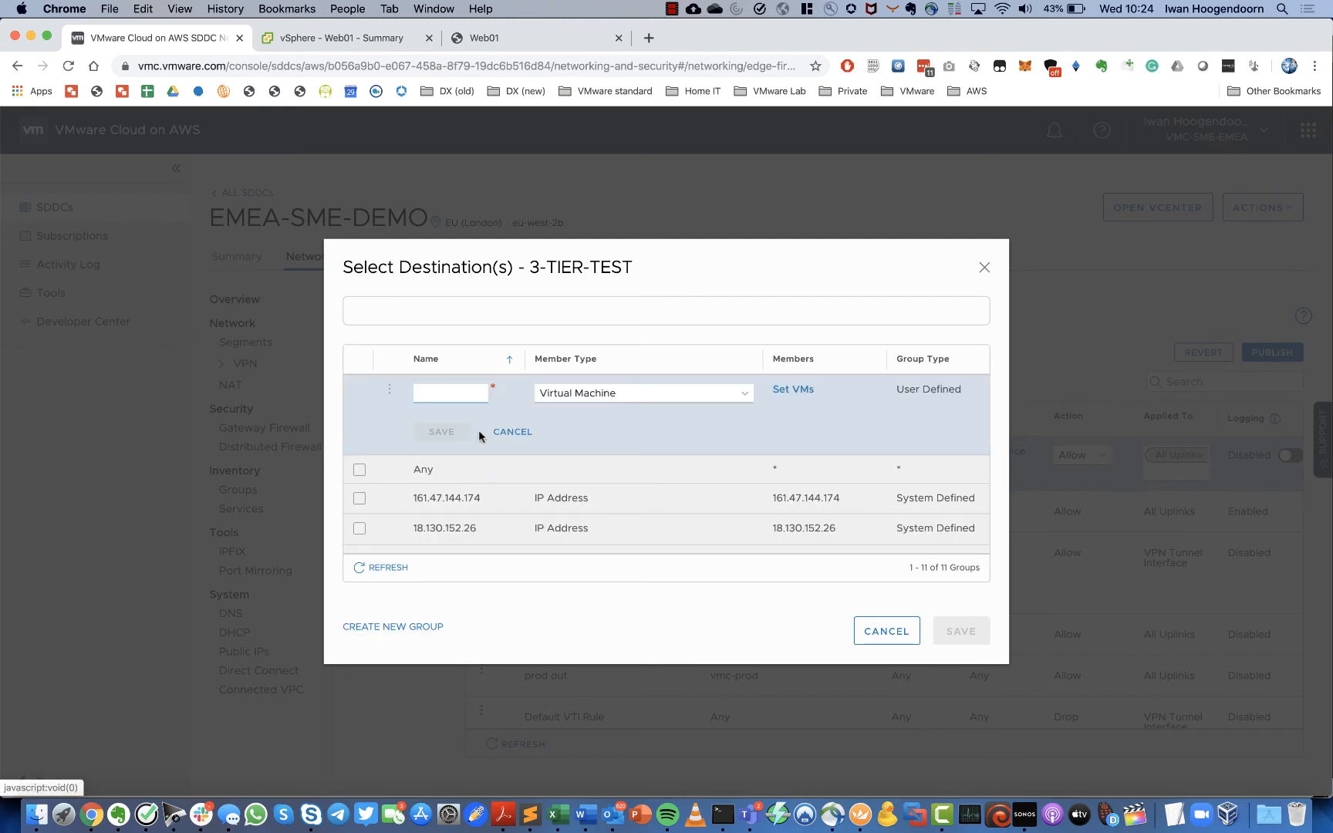
pyautogui.write('3-')
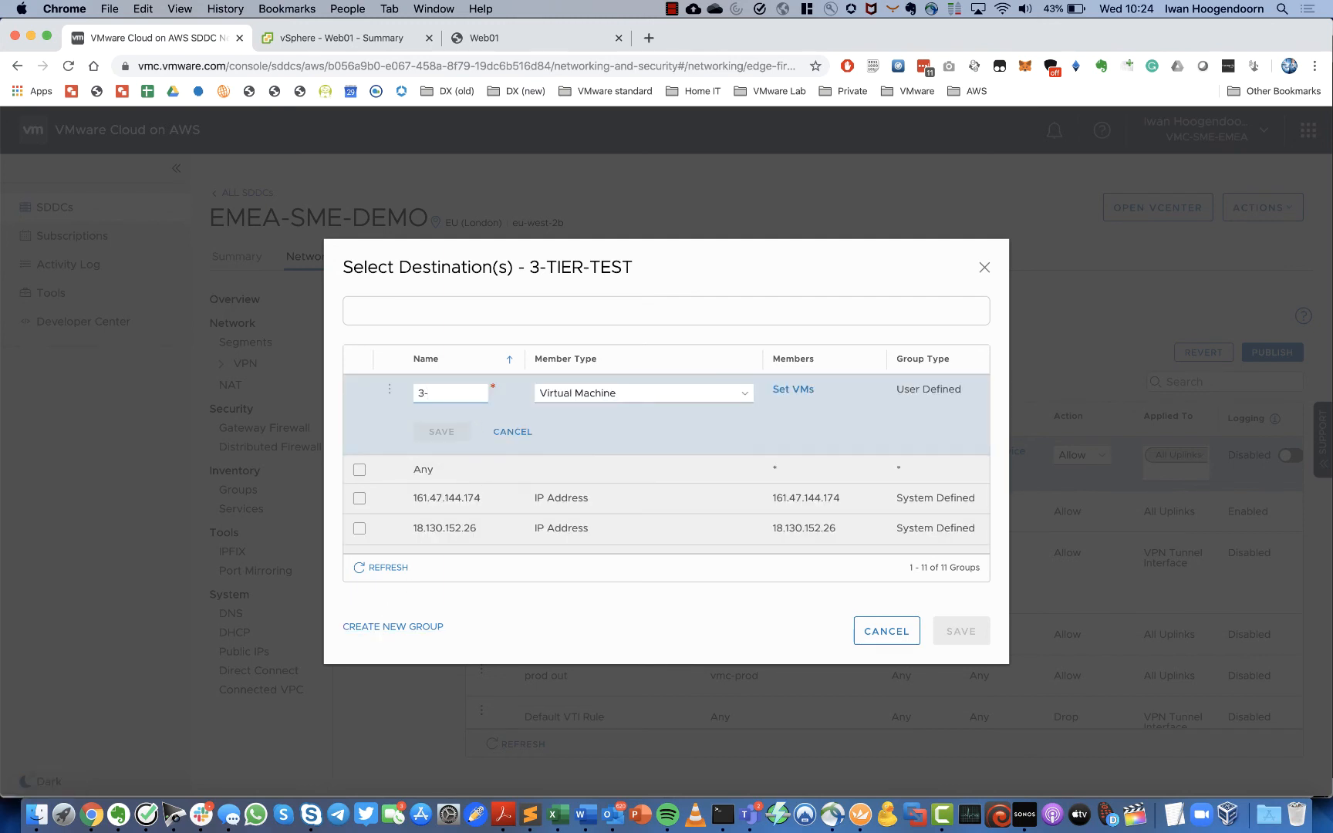
pyautogui.write('TIER-TEST')
pyautogui.click(780, 389)
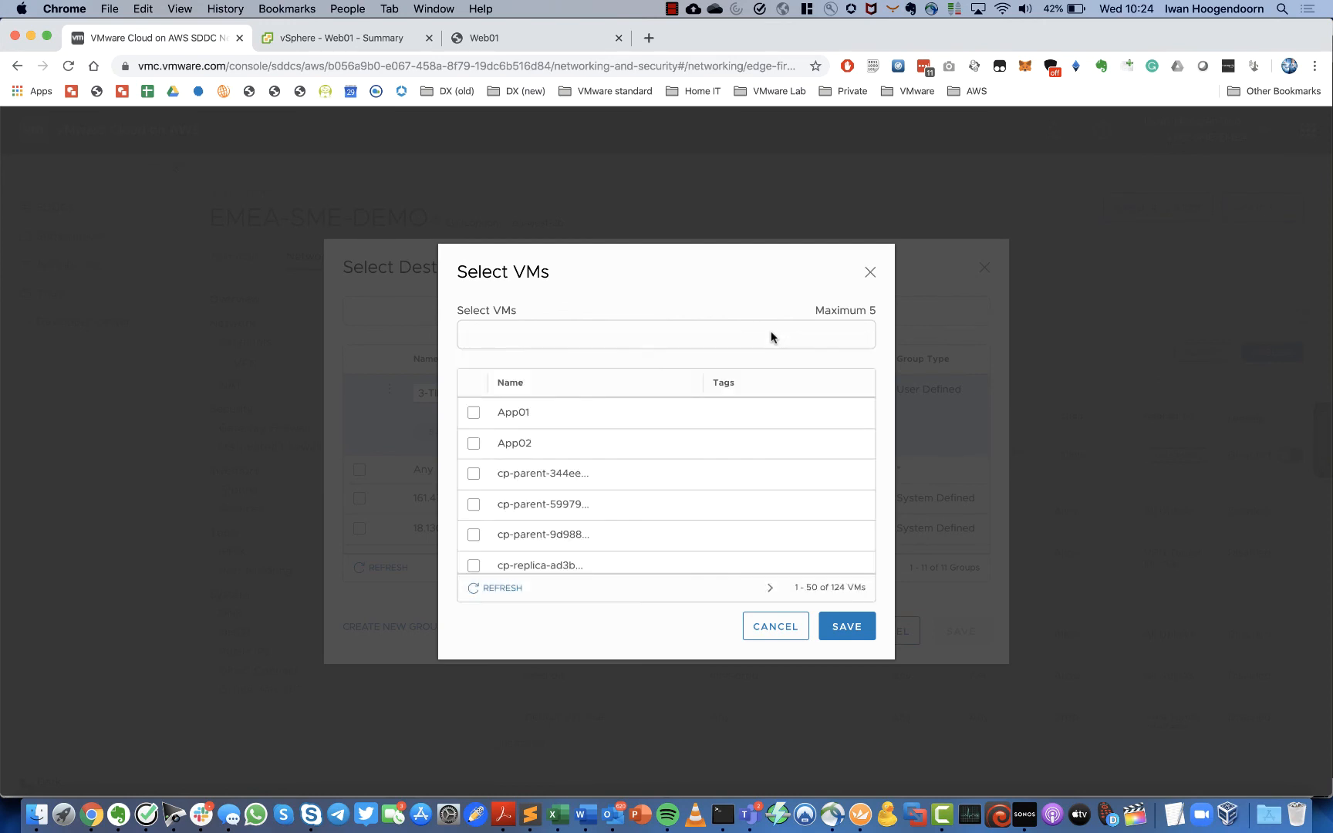
pyautogui.write('web')
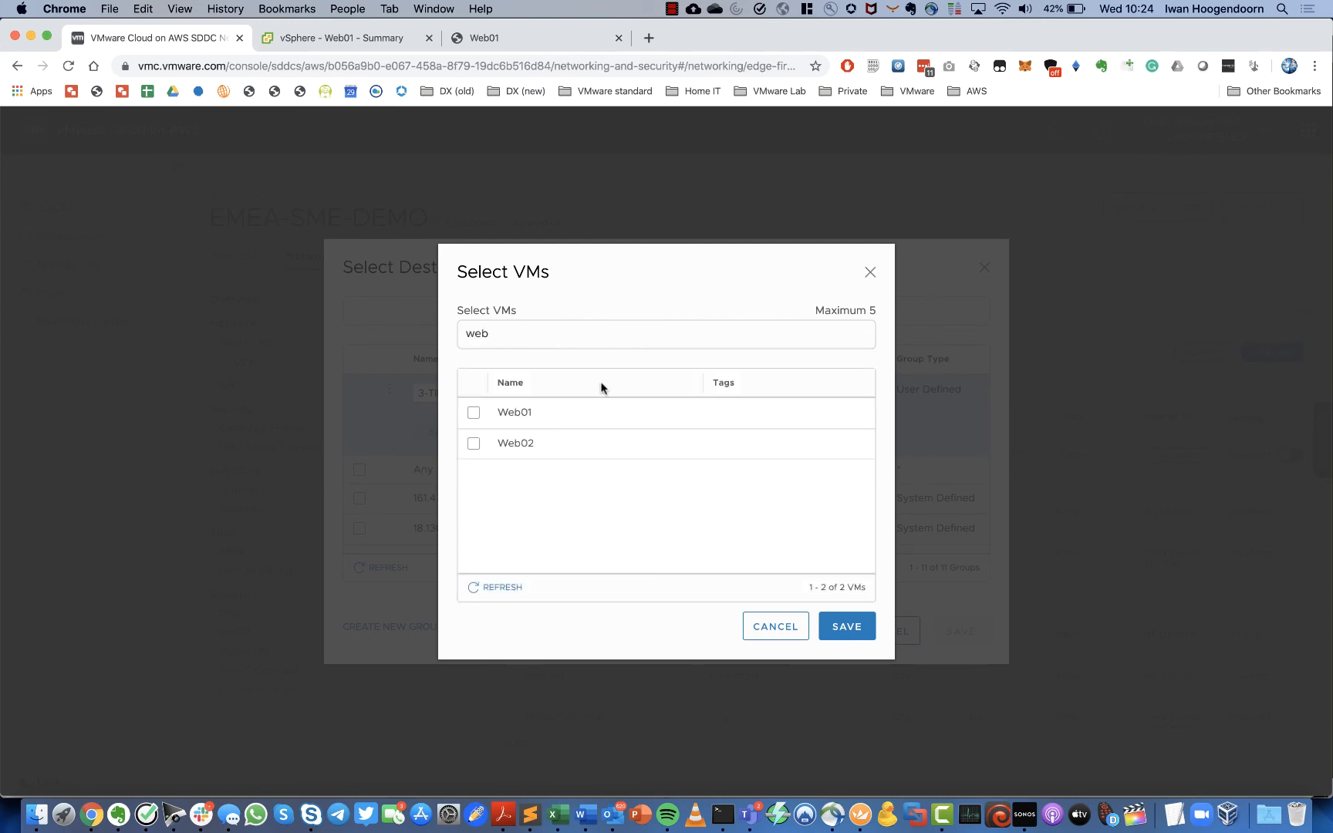
pyautogui.click(473, 413)
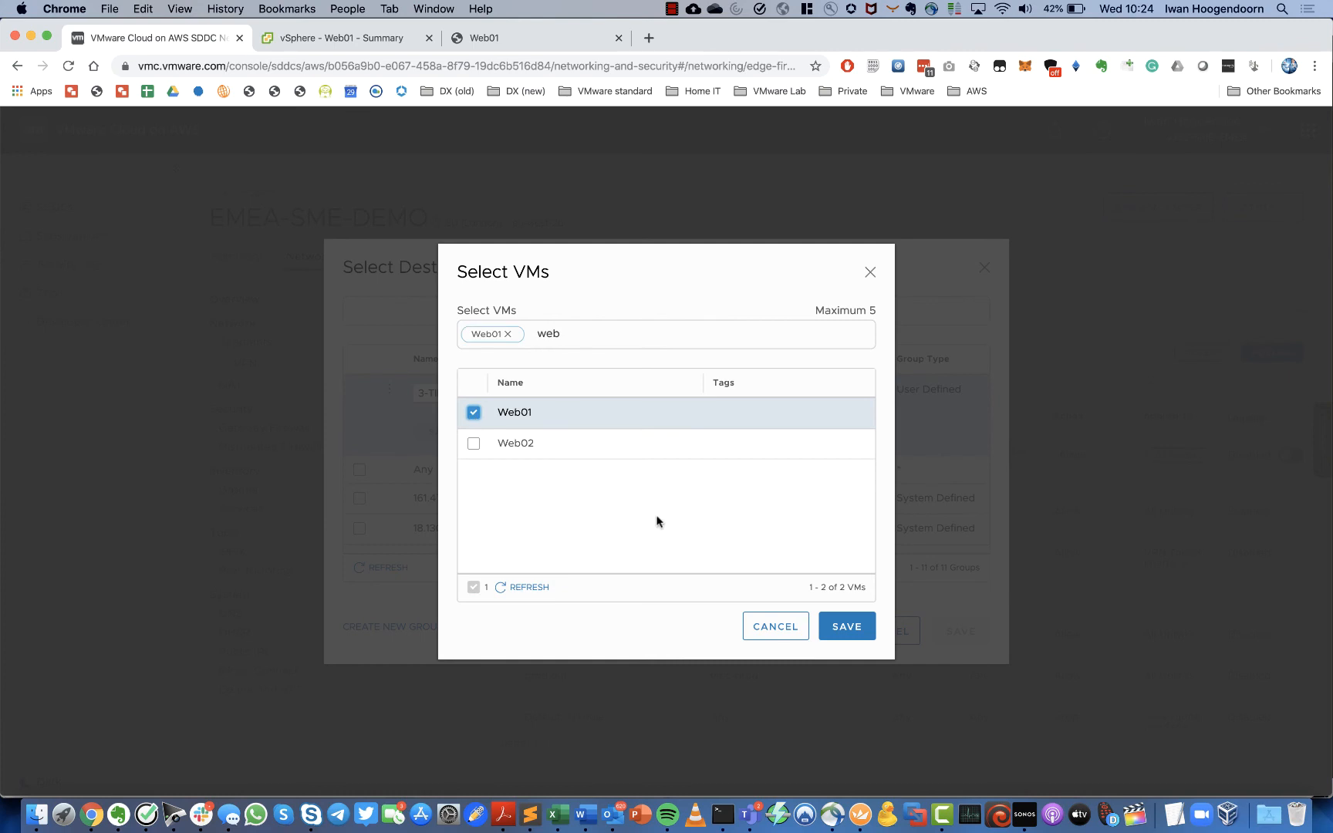
pyautogui.click(857, 631)
pyautogui.click(441, 432)
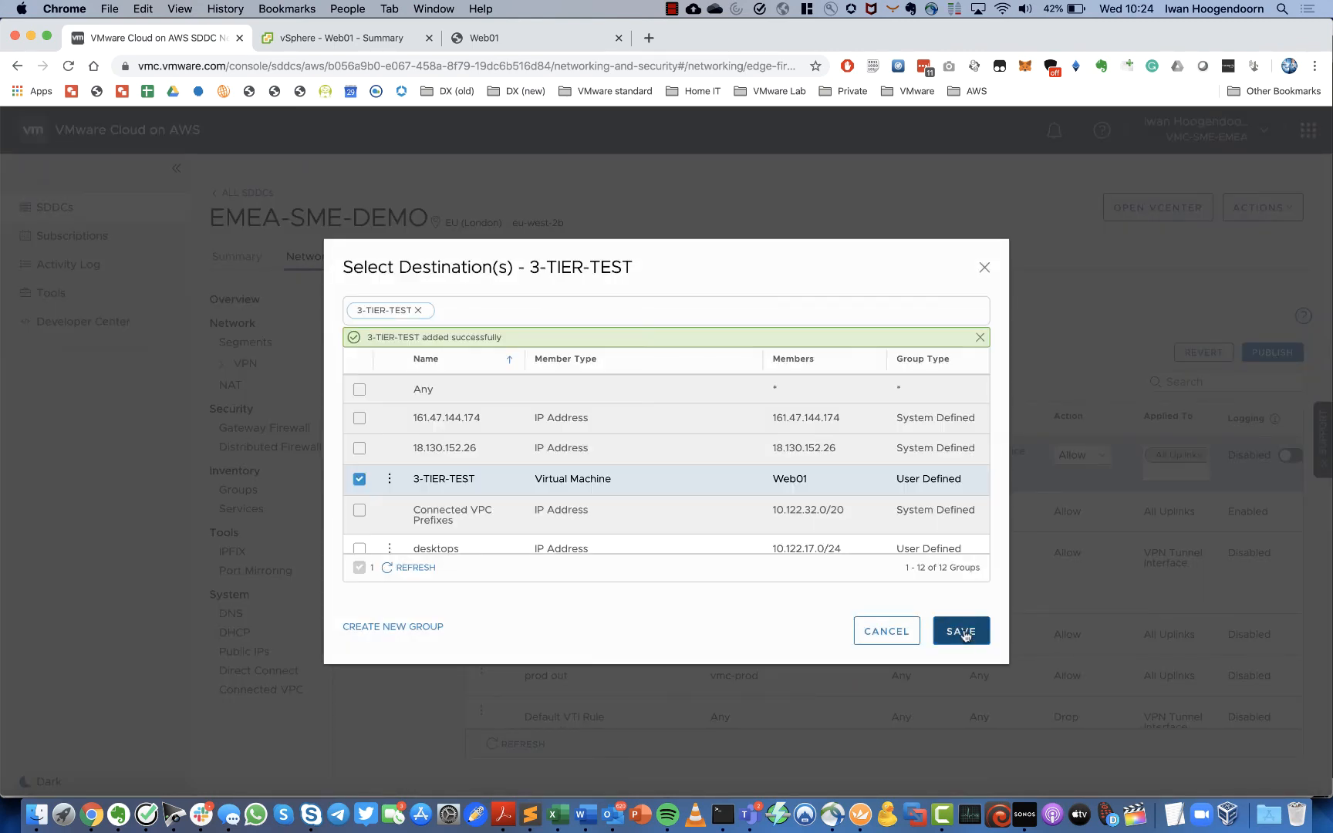
pyautogui.click(961, 631)
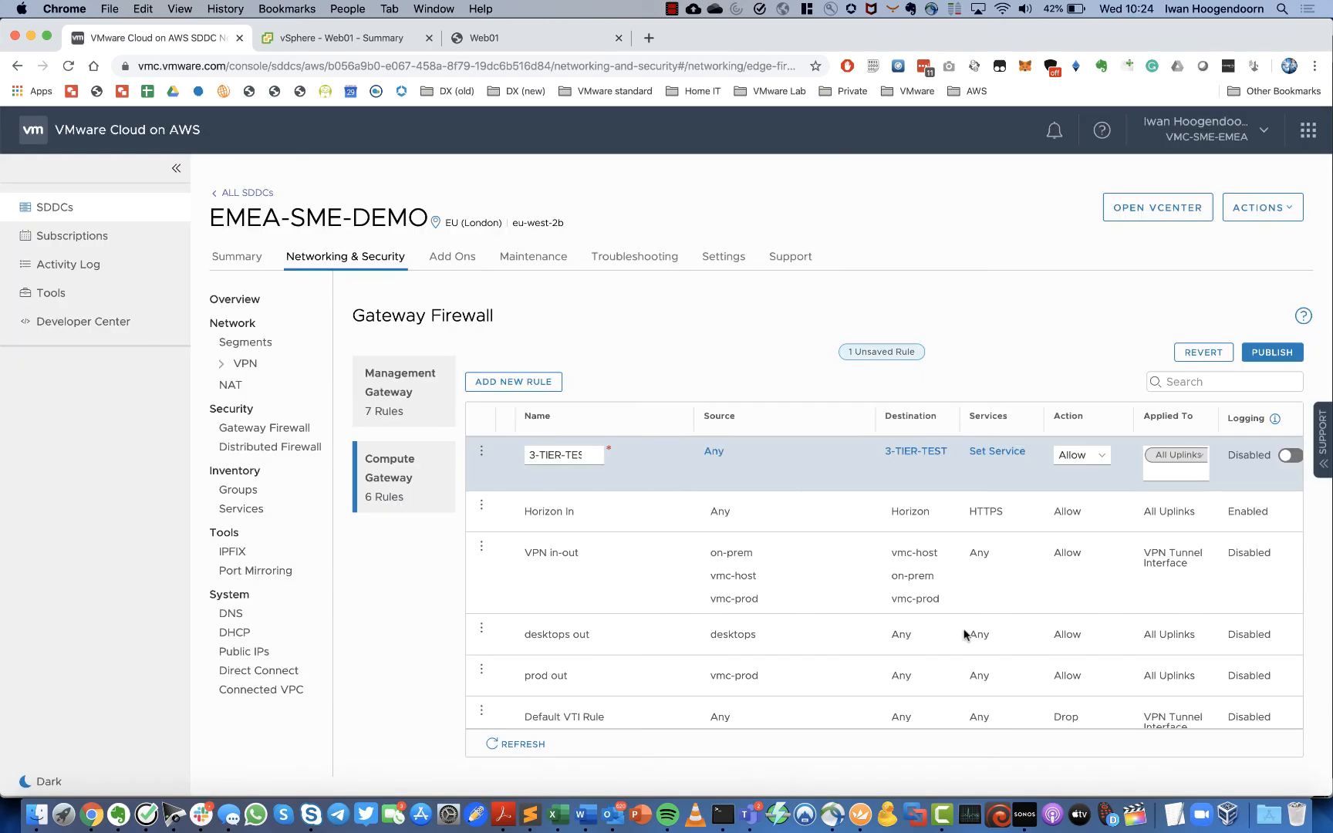
# Set the 3-TIER-TEST rule's service to HTTP on TCP port 80 and publish the Compute Gateway firewall changes
pyautogui.click(991, 451)
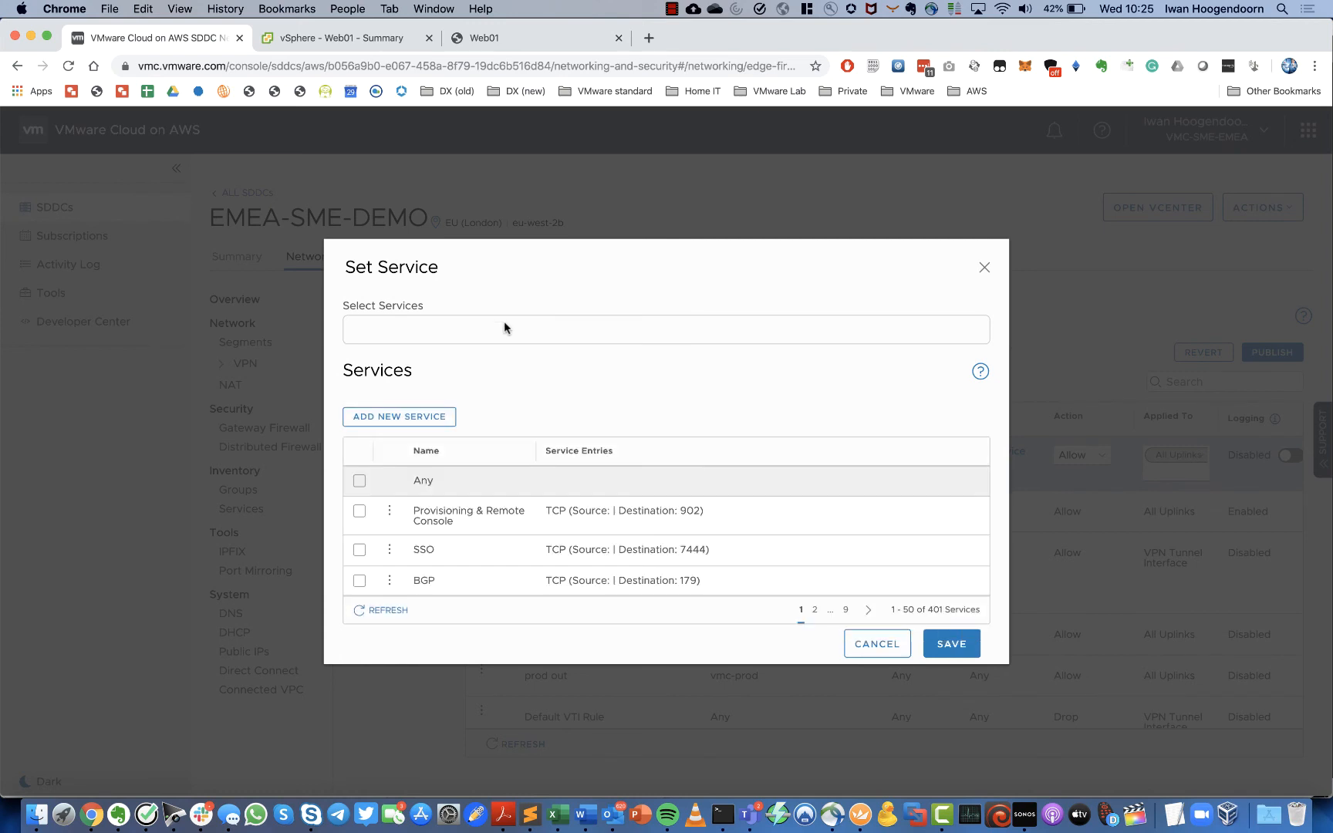
pyautogui.click(505, 327)
pyautogui.write('http')
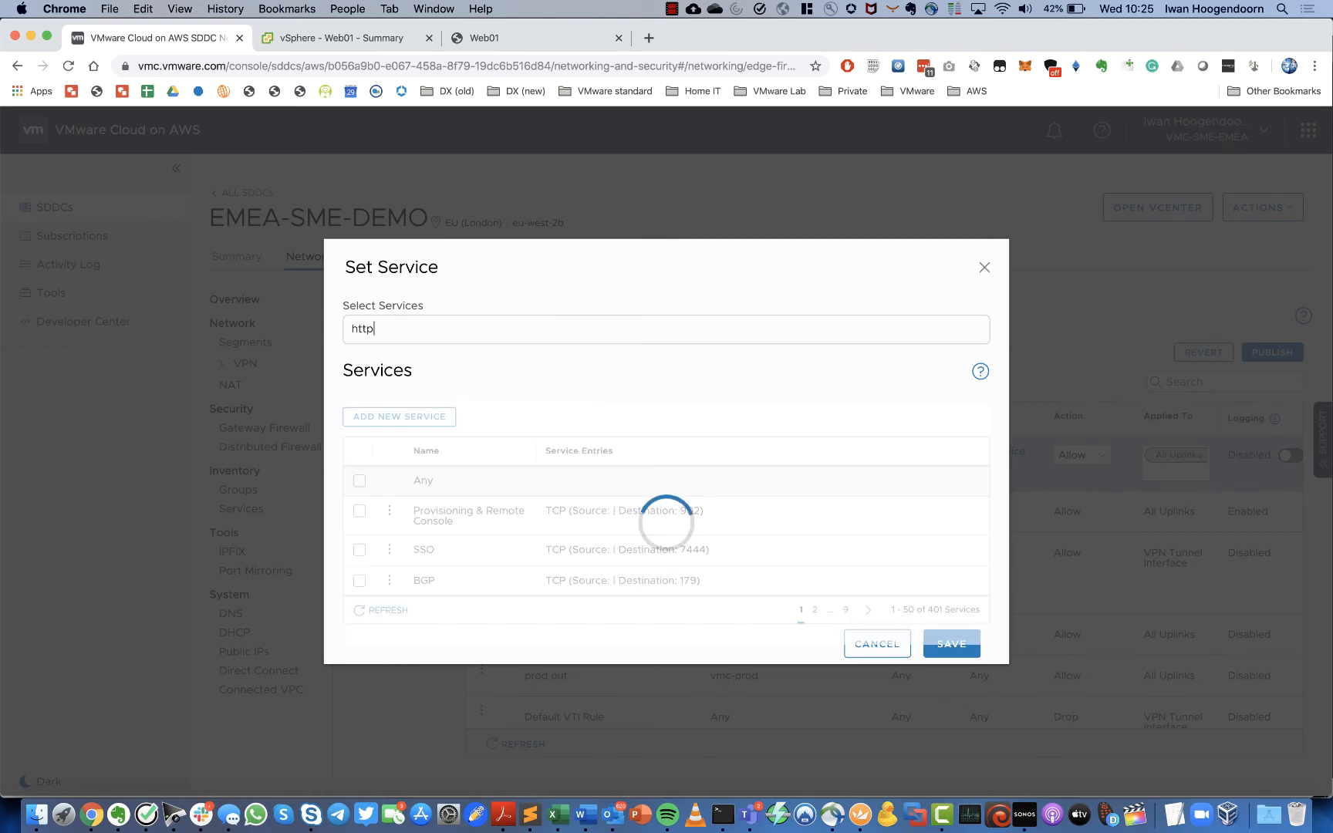
pyautogui.scroll(-3, 430, 515)
pyautogui.scroll(-5, 430, 515)
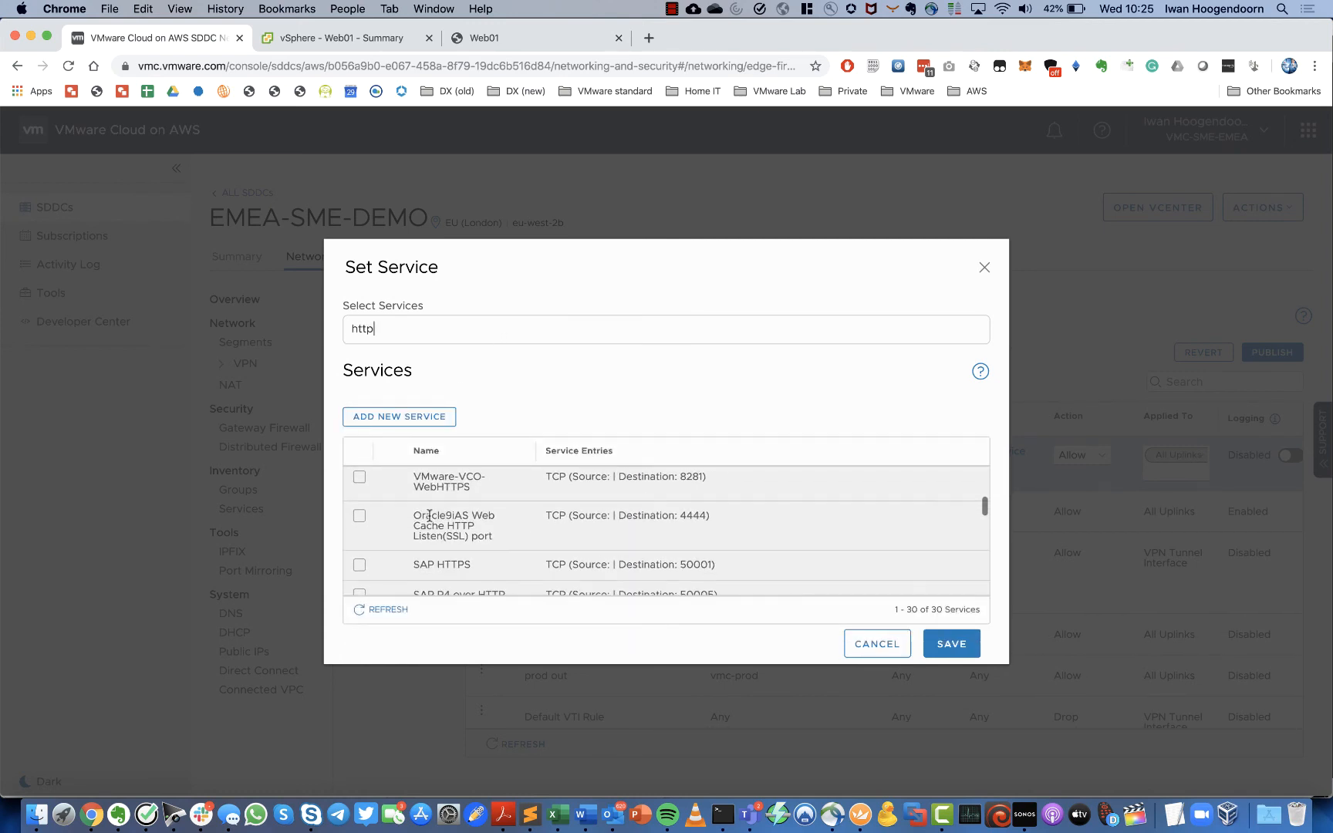
pyautogui.scroll(8, 429, 515)
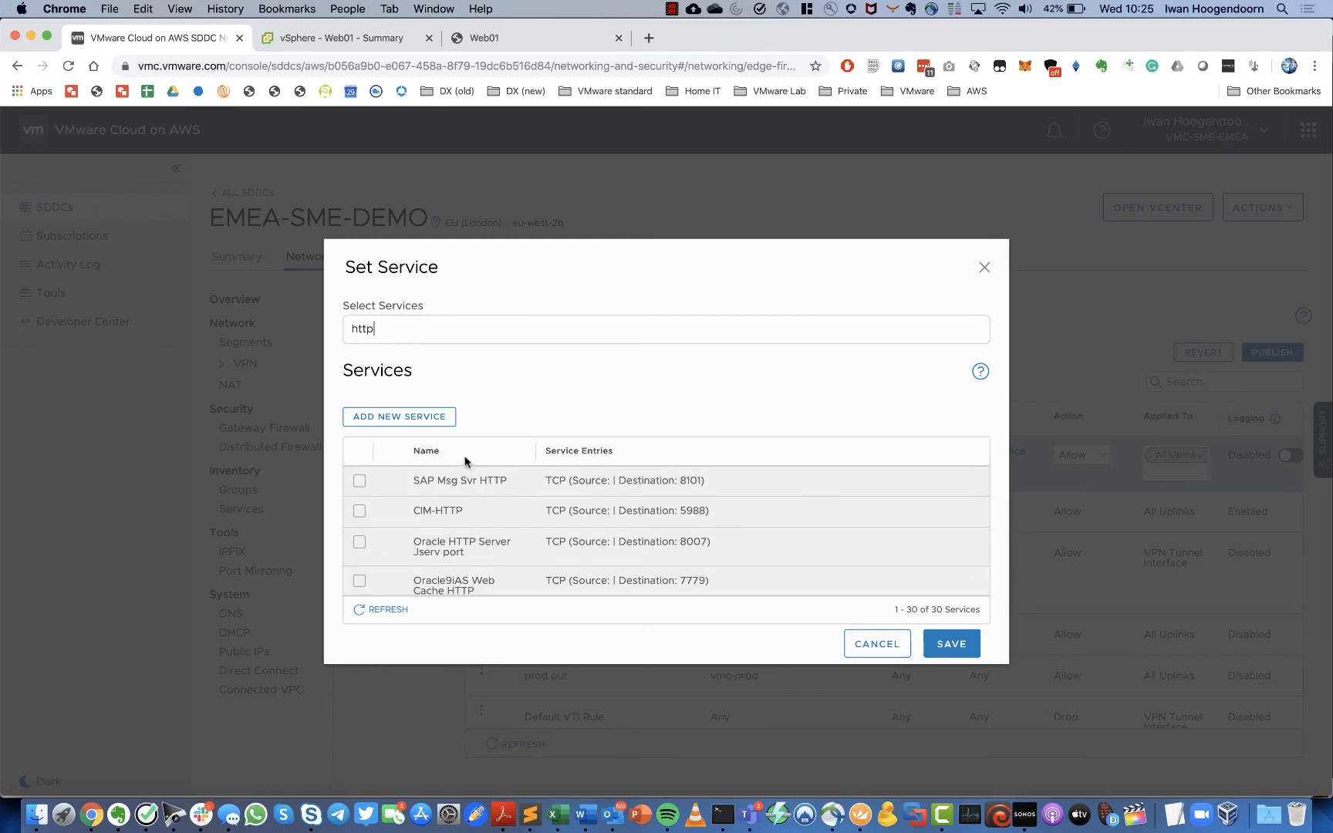
pyautogui.scroll(-5, 438, 523)
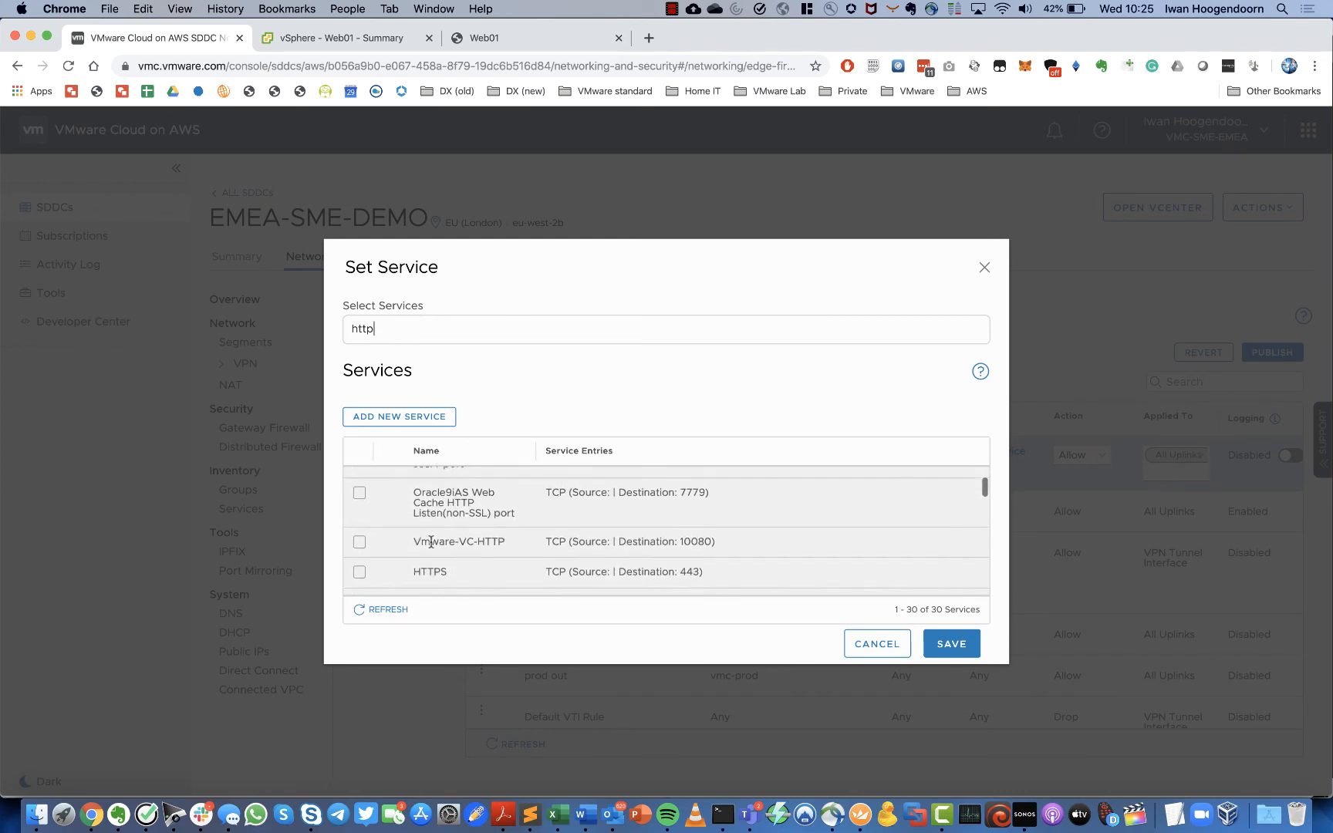
pyautogui.scroll(-6, 424, 544)
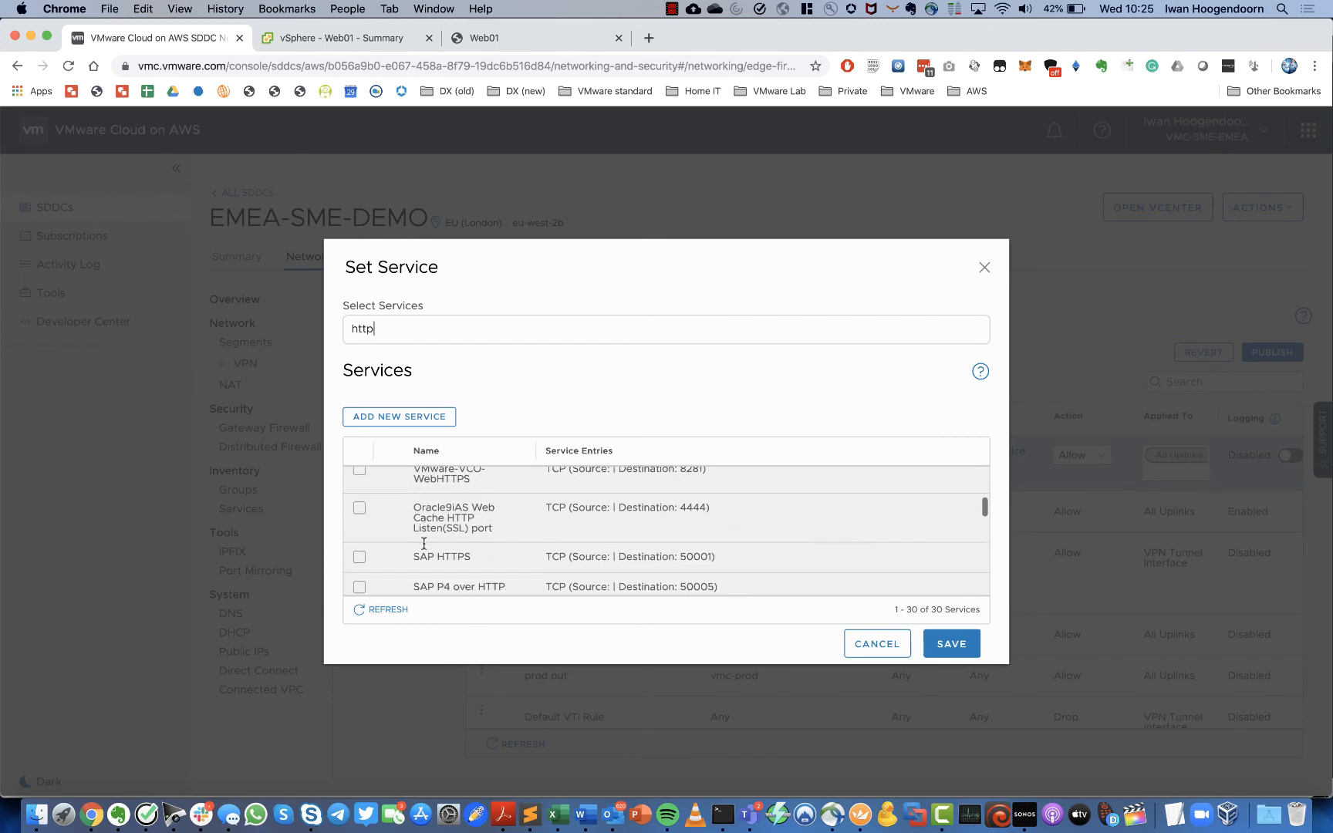
pyautogui.scroll(-6, 424, 543)
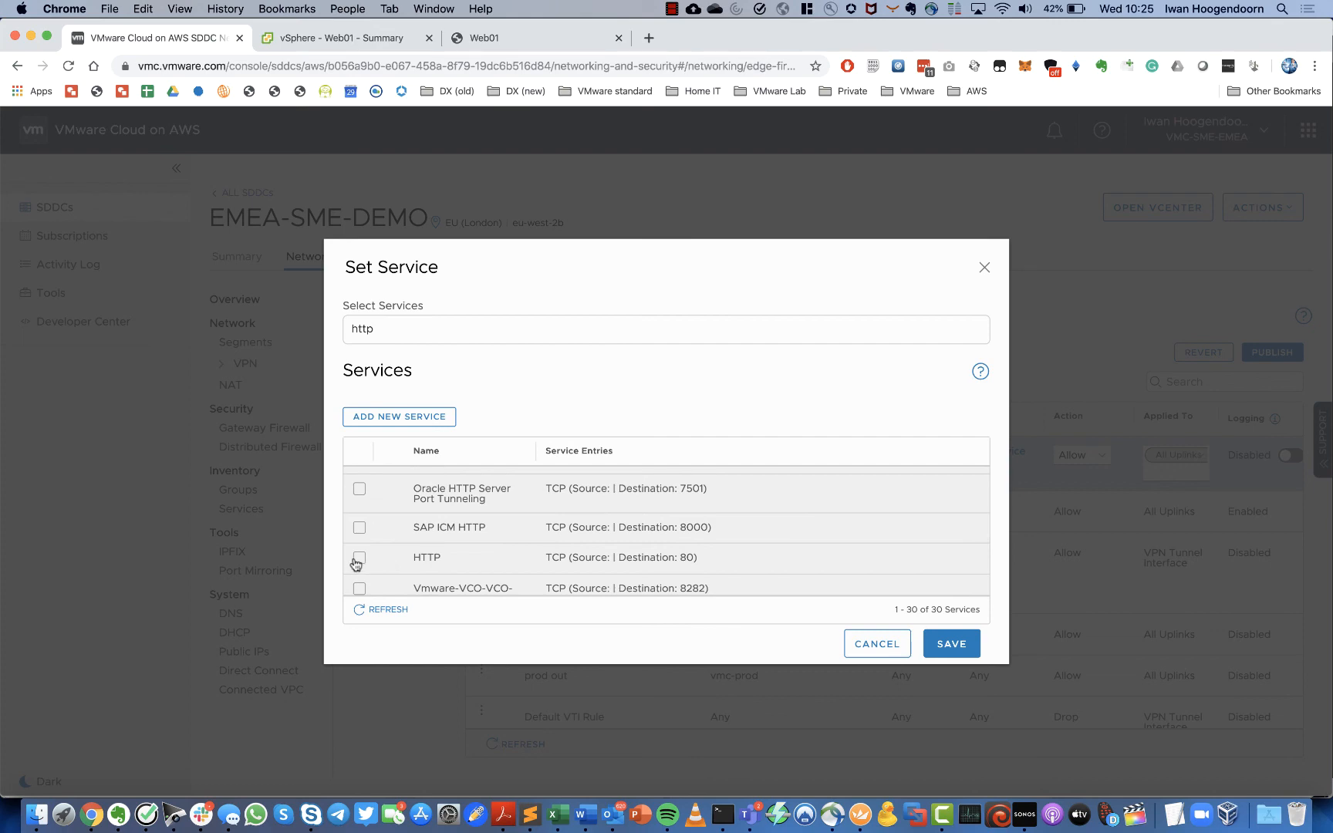
pyautogui.click(358, 558)
pyautogui.click(969, 648)
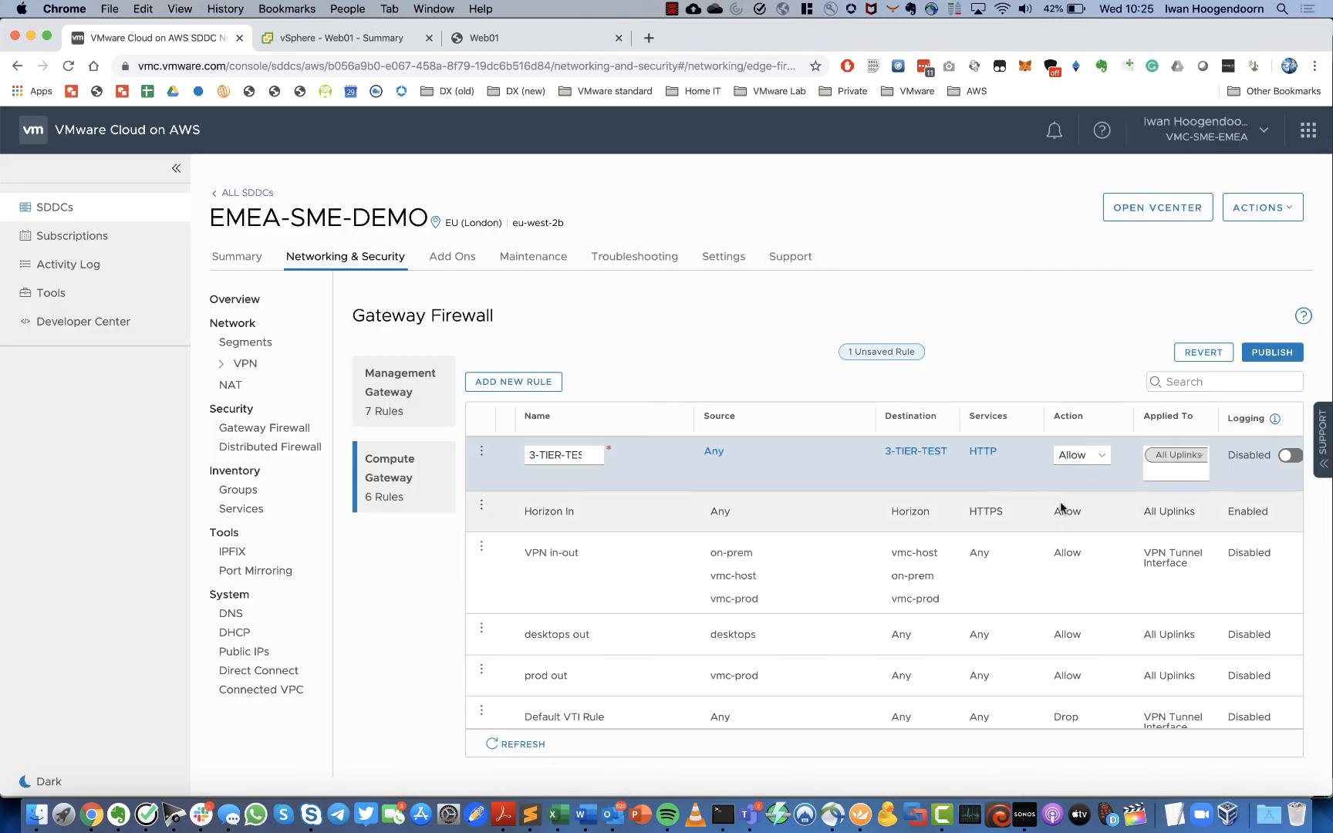
pyautogui.click(1279, 357)
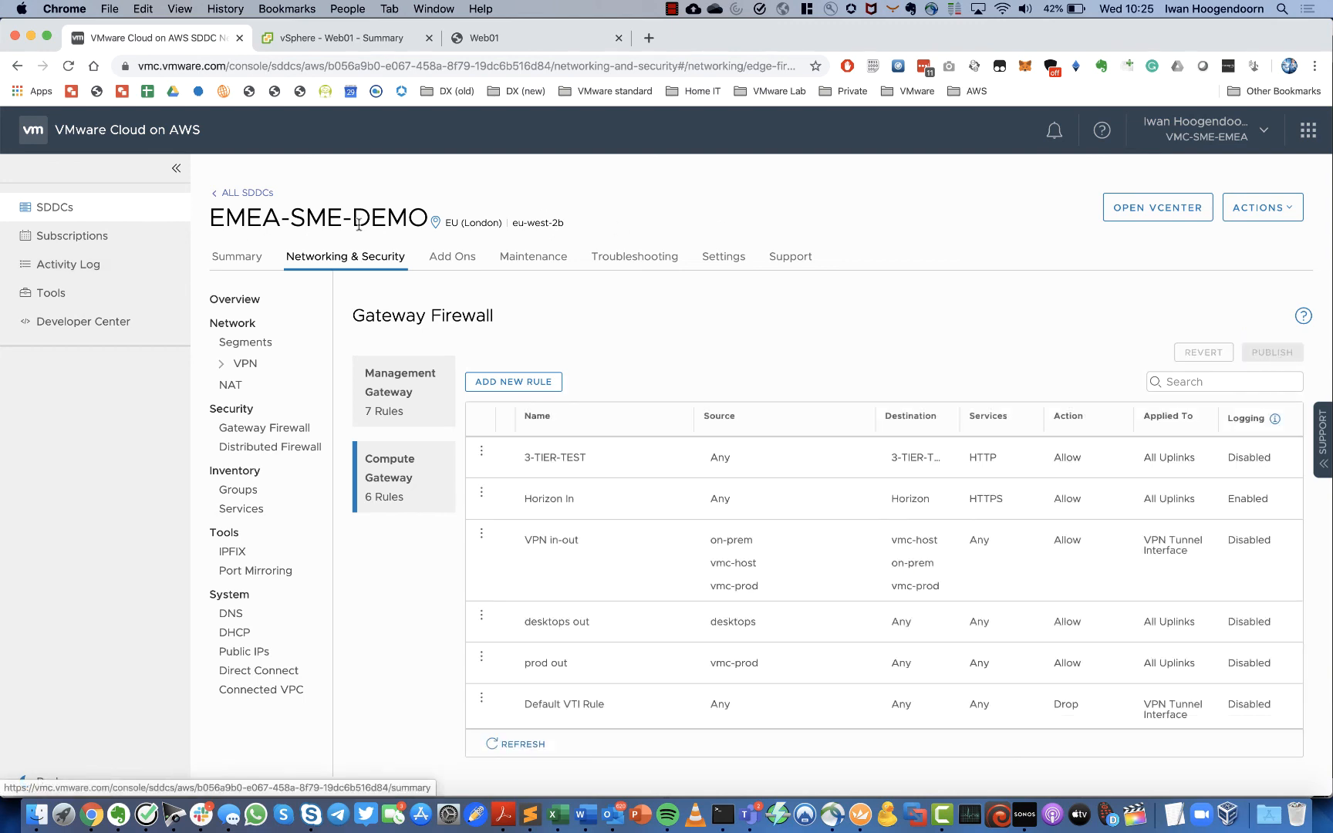
# Copy the 3-TIER-TEST public IP, load it in a new browser tab and reload the page to test the app
pyautogui.click(231, 654)
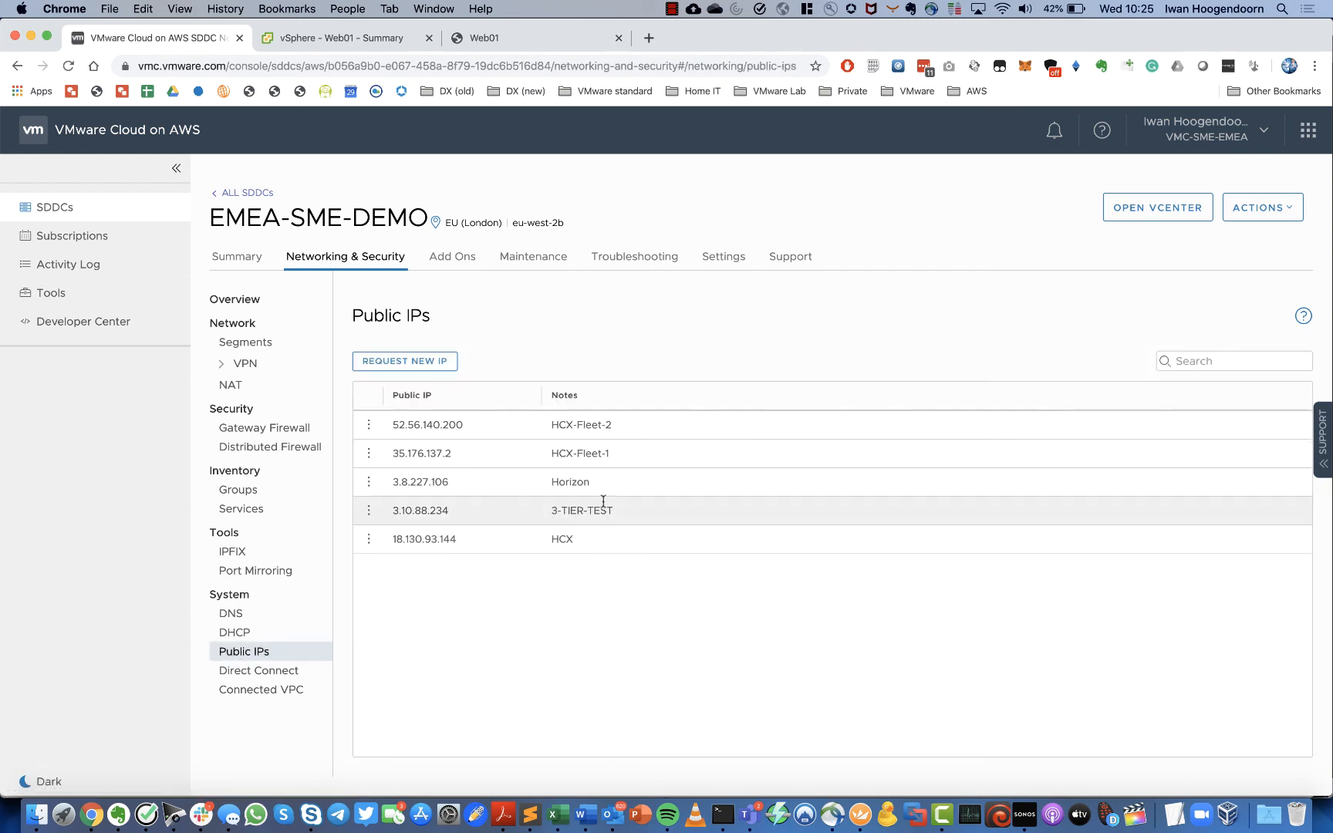
pyautogui.moveTo(449, 510); pyautogui.dragTo(389, 509)
pyautogui.press('super+c')
pyautogui.press('super+t')
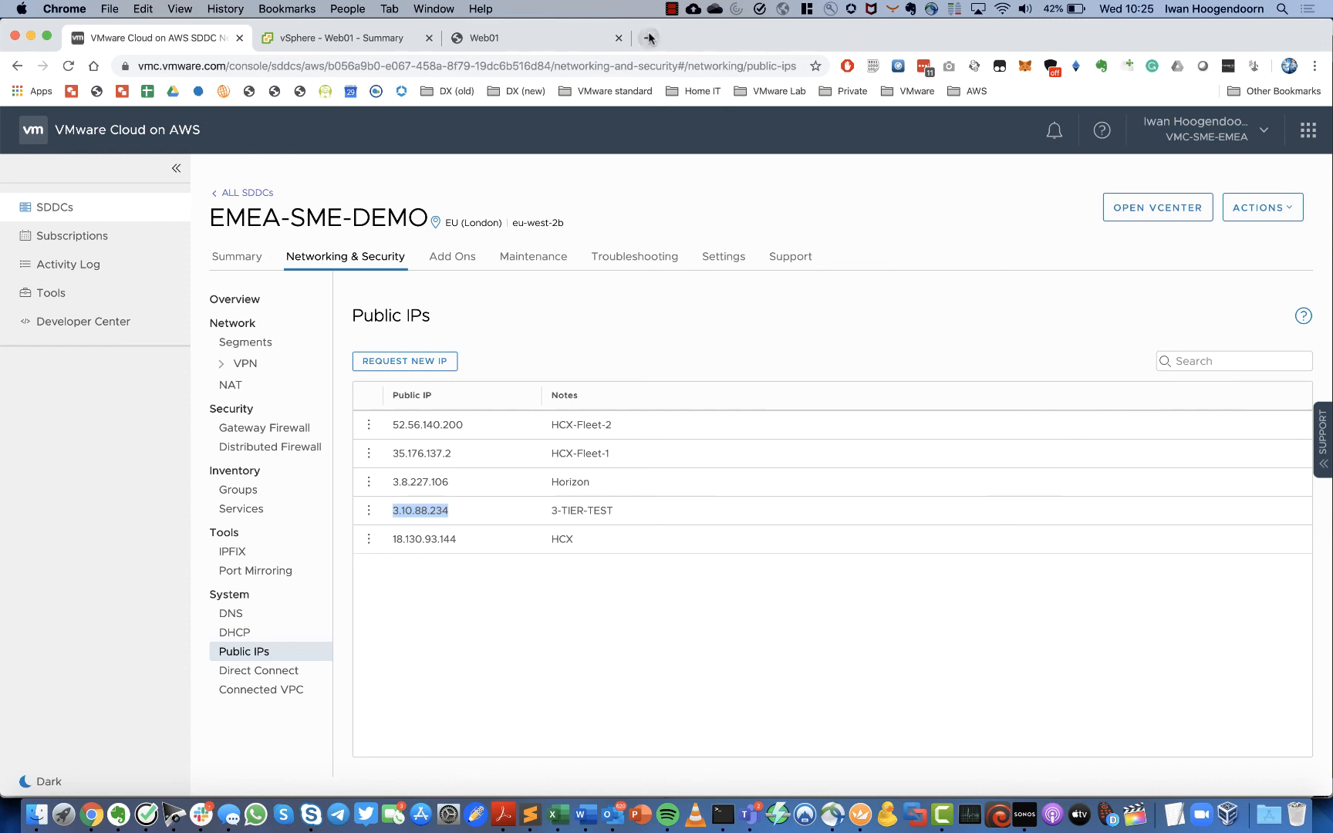
pyautogui.press('super+v')
pyautogui.press('Return')
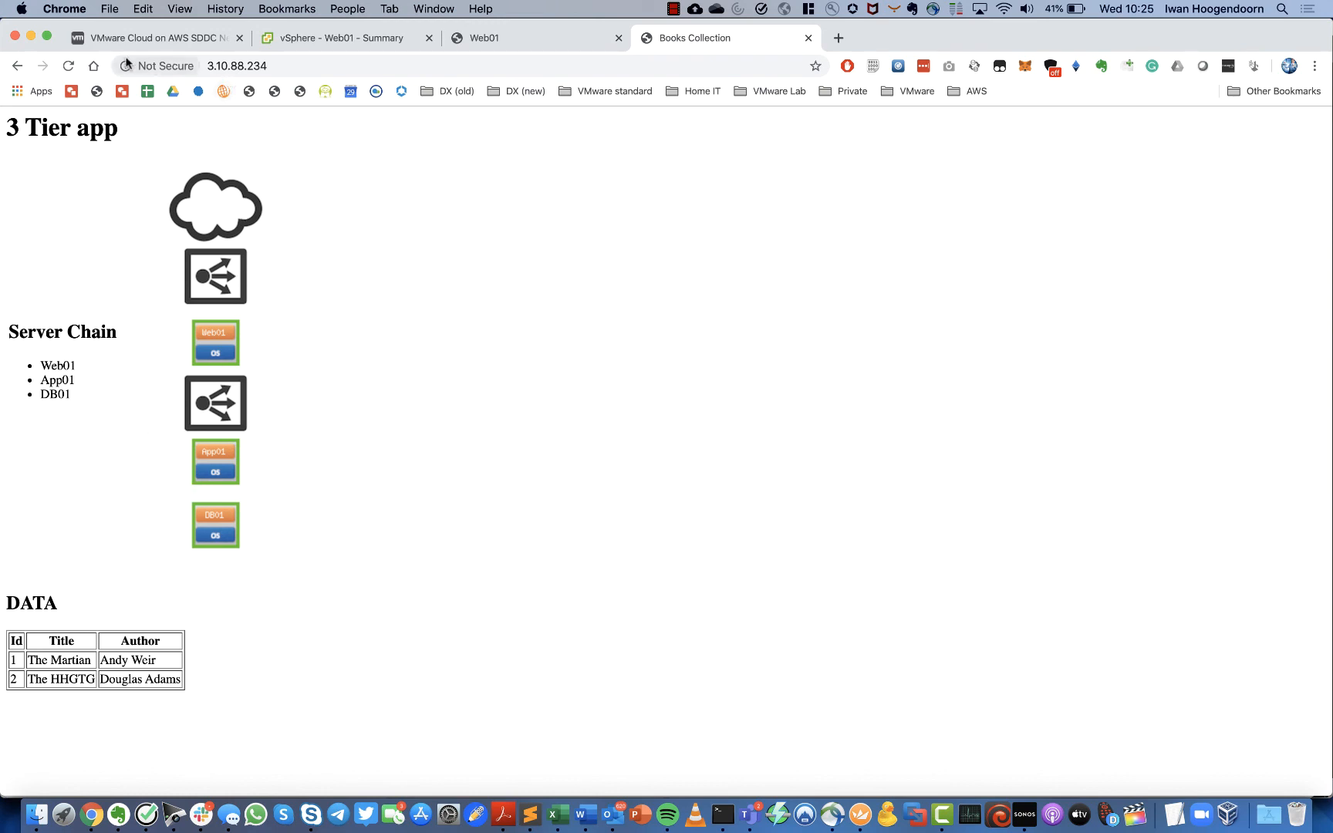
pyautogui.click(69, 67)
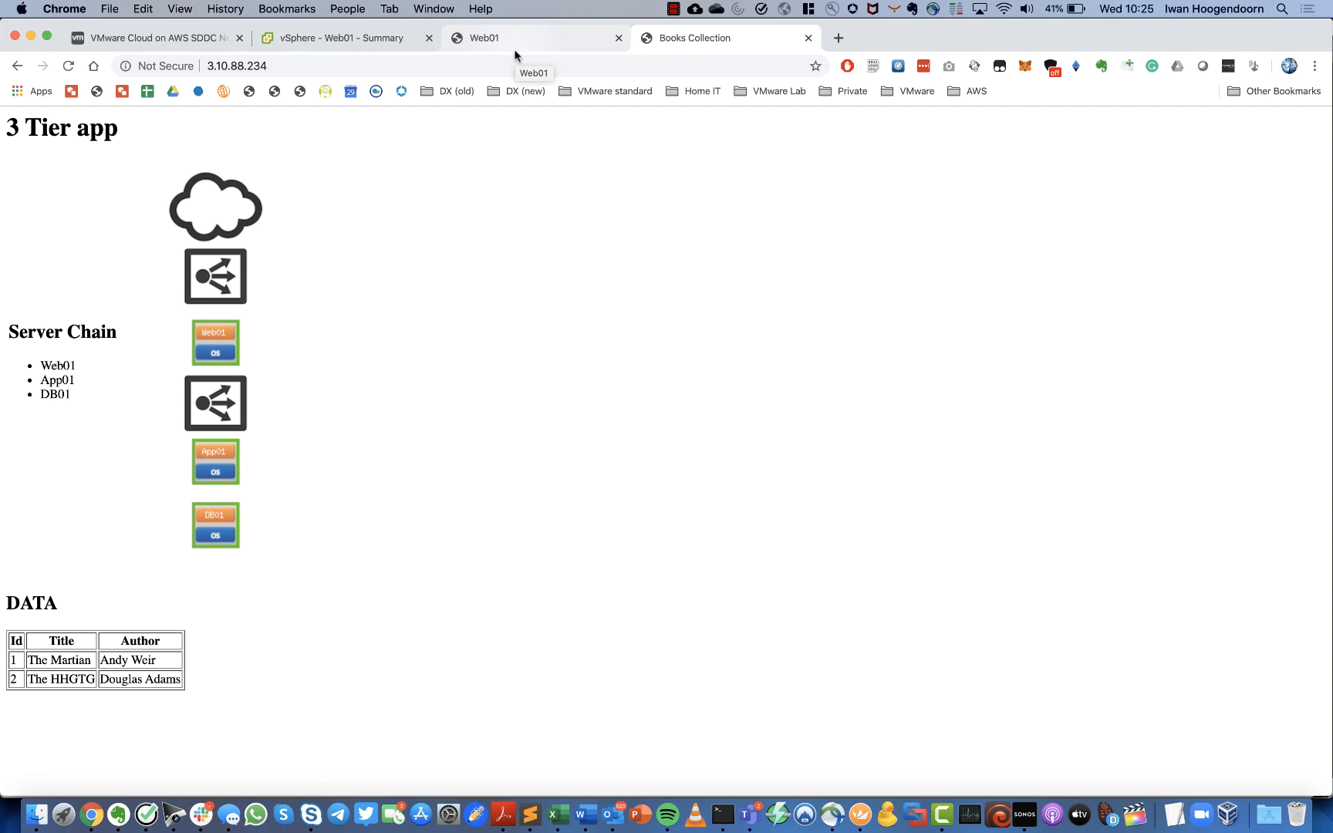
# View Web01 in the vSphere inventory and return to its web console
pyautogui.click(358, 32)
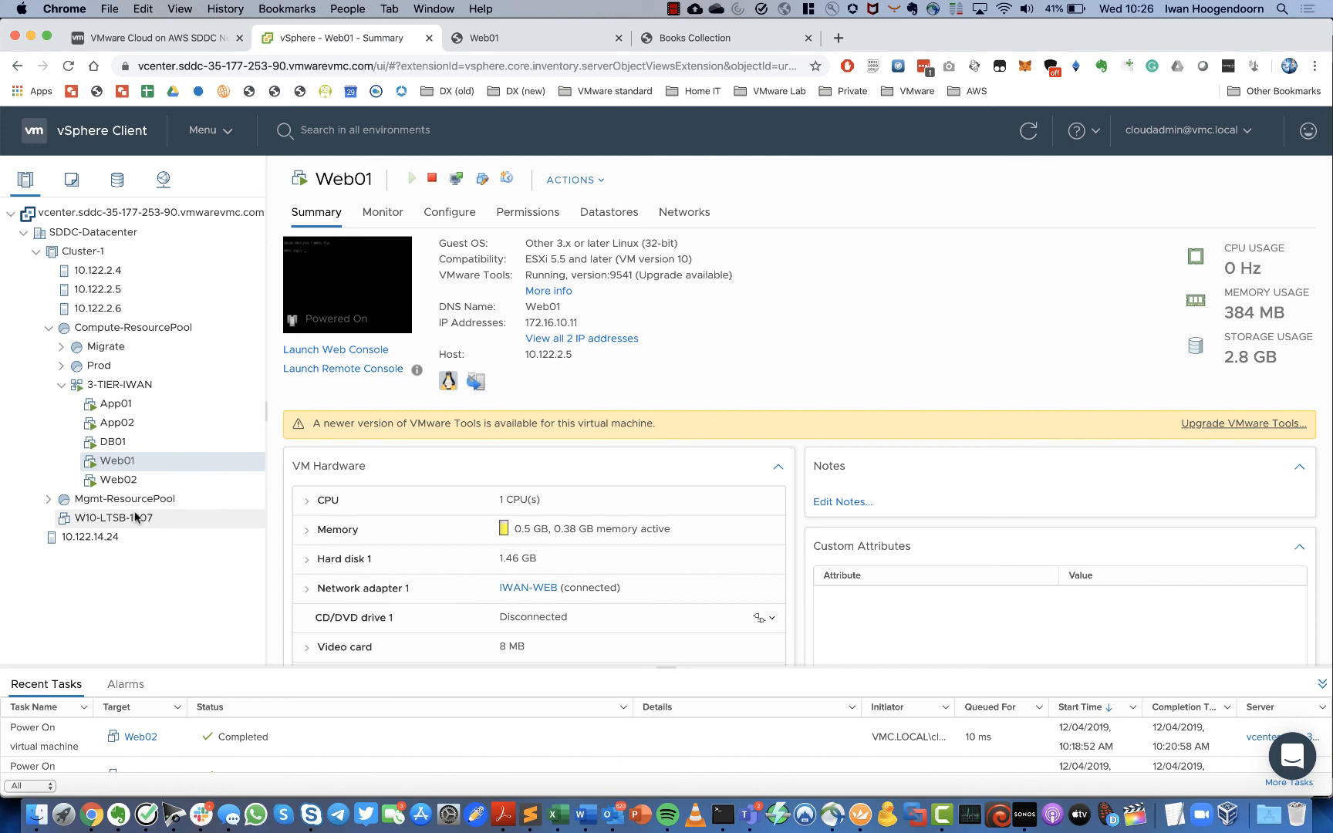
pyautogui.click(538, 40)
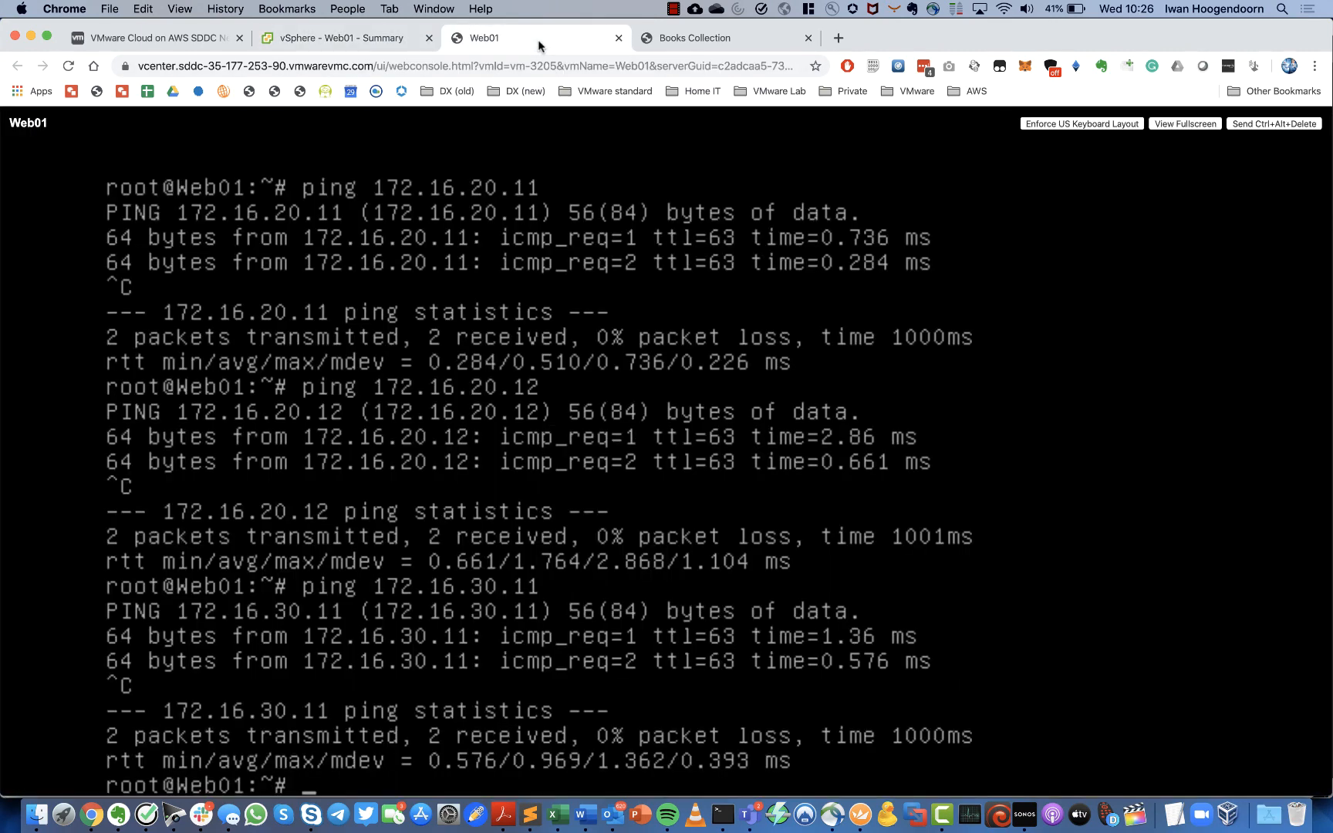